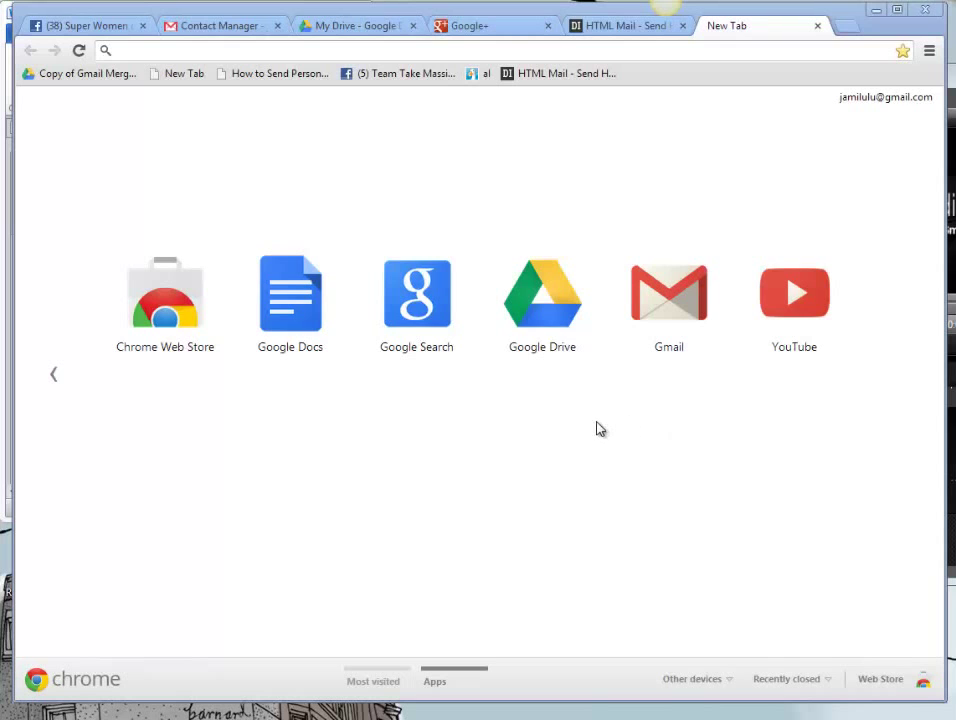
Step: Open Google Drive from the New Tab page to reach the Test Ladies Email spreadsheet
left_click(545, 298)
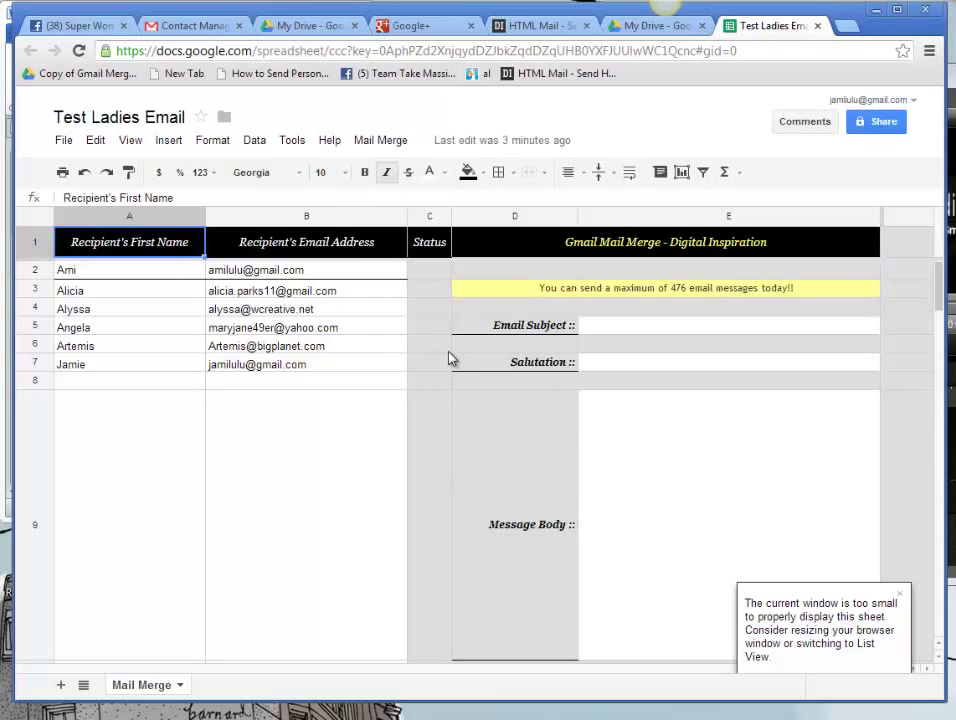
Step: Run Mail Merge Step 1: Clear Canvas (Reset) to wipe all six recipients
left_click(393, 142)
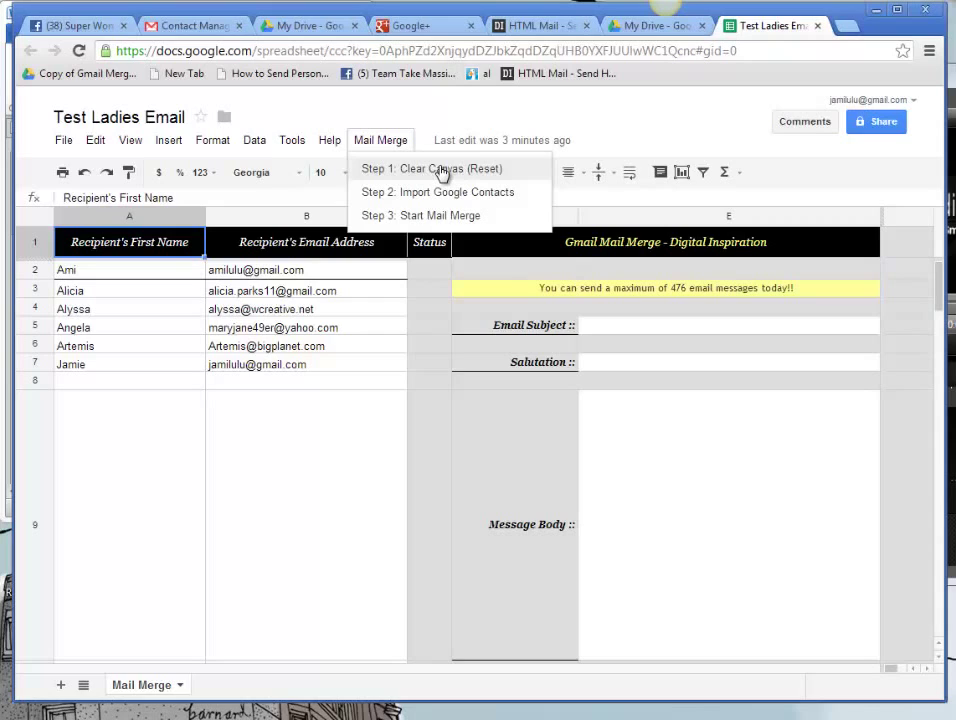
left_click(433, 171)
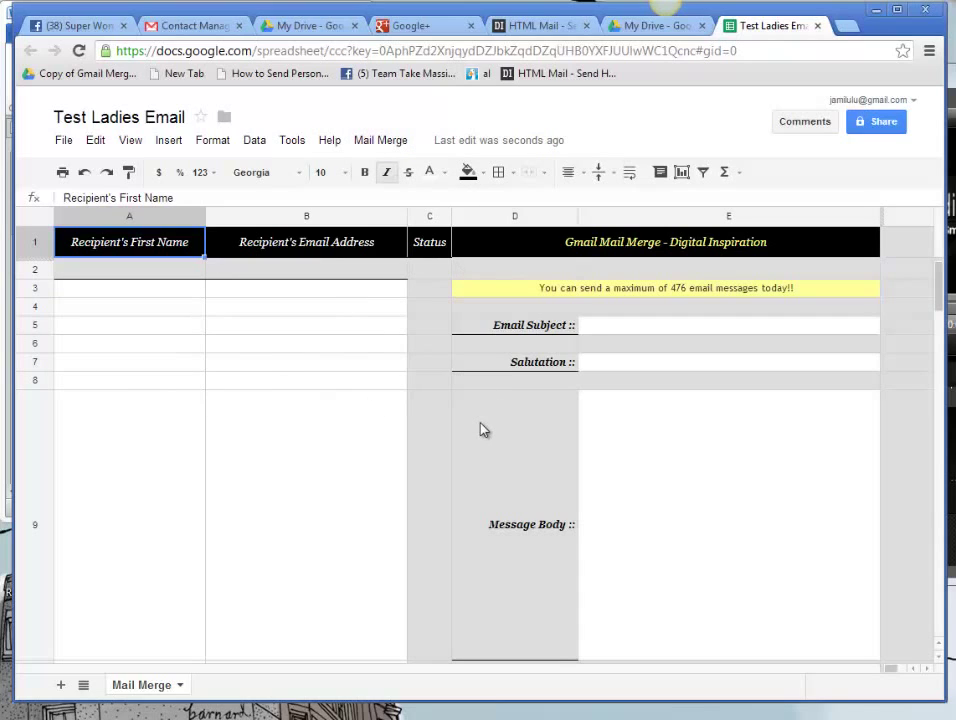
Step: Make a copy of the spreadsheet, entering Five for Video as its name
left_click(63, 140)
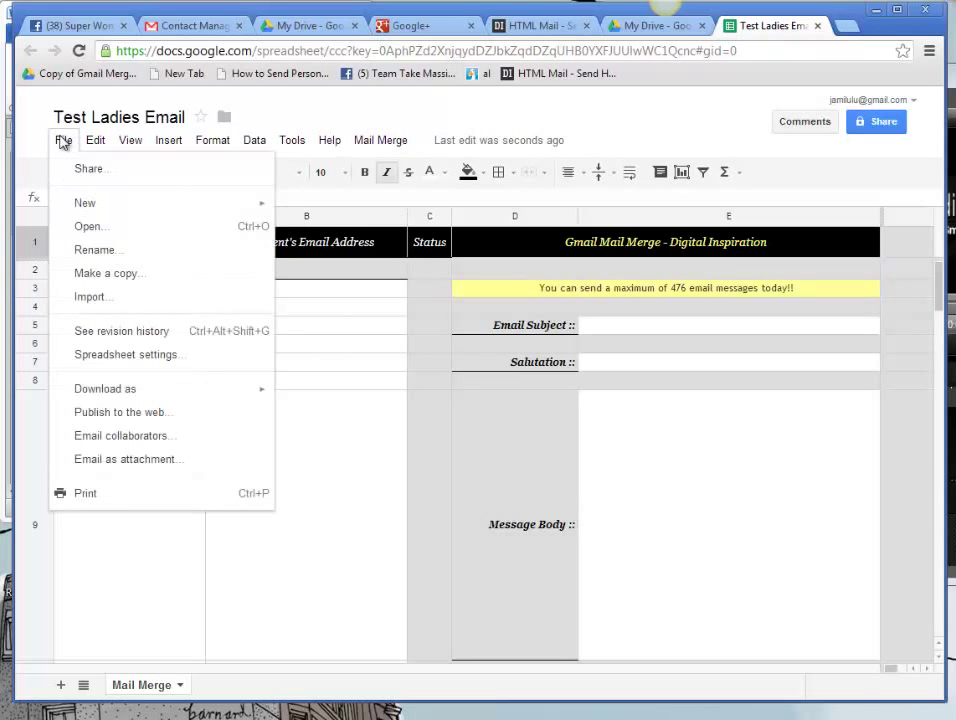
left_click(110, 273)
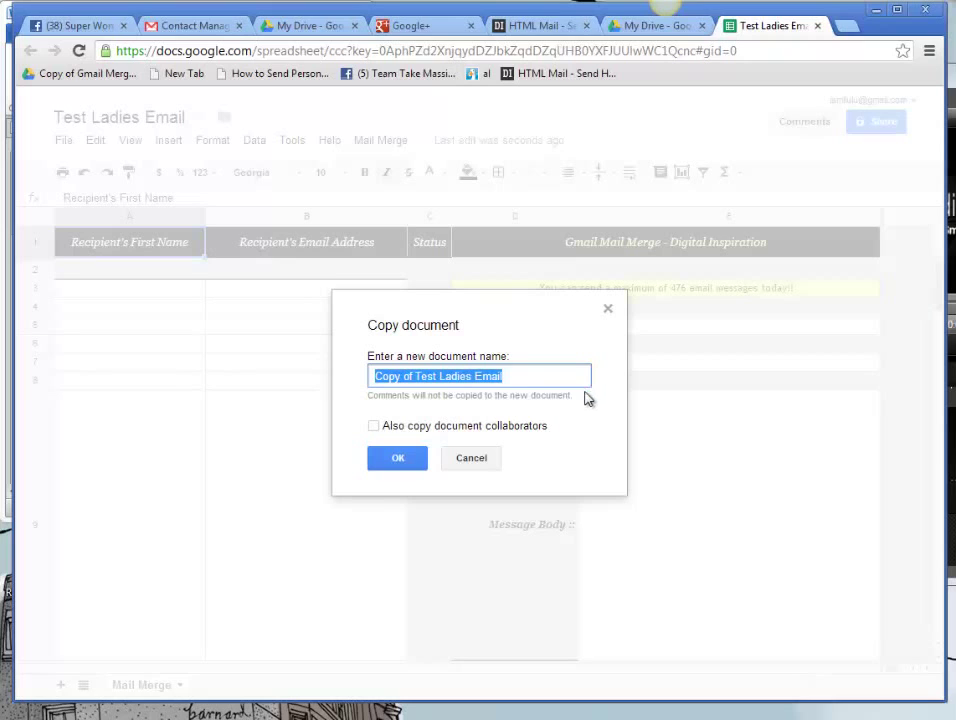
type("Five ")
type("for ")
type("Vie")
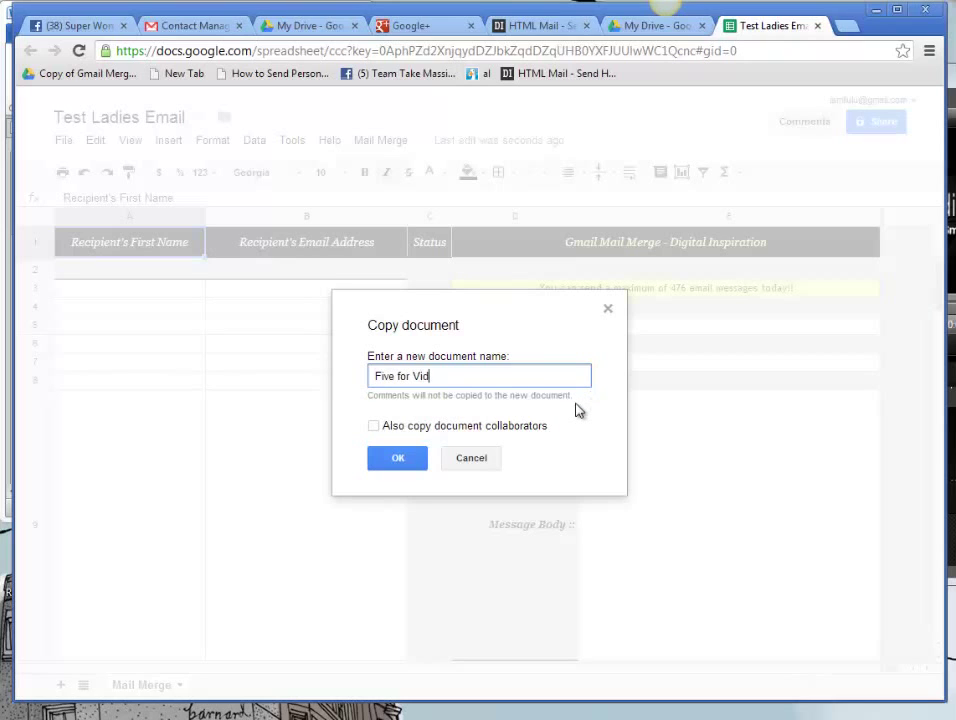
type("eo")
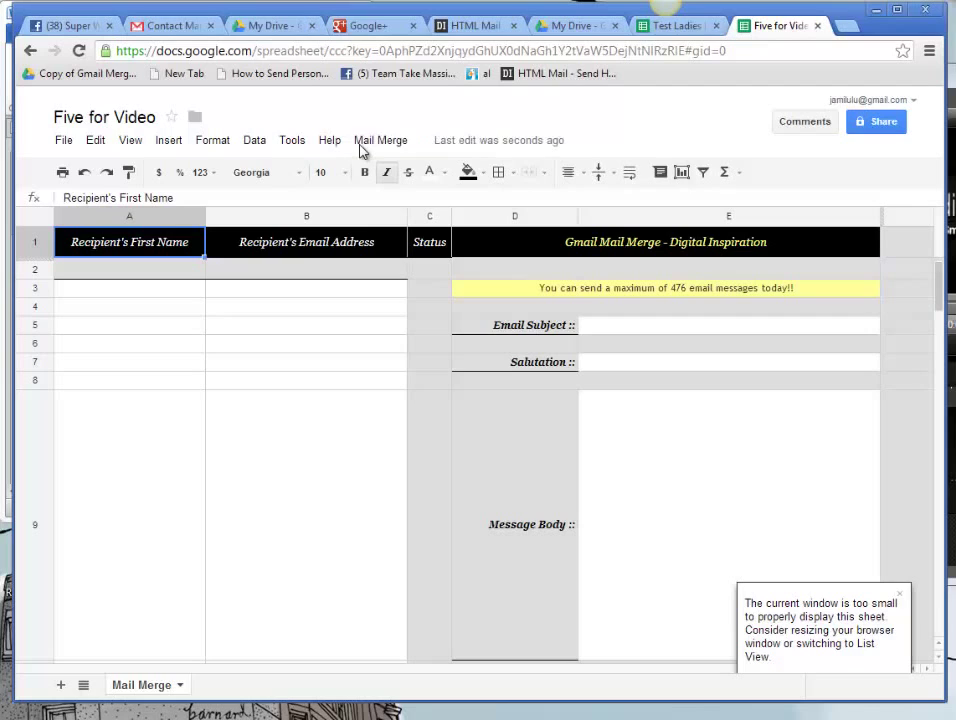
Step: Launch Mail Merge Step 2 and grant the script authorization to the account
left_click(384, 141)
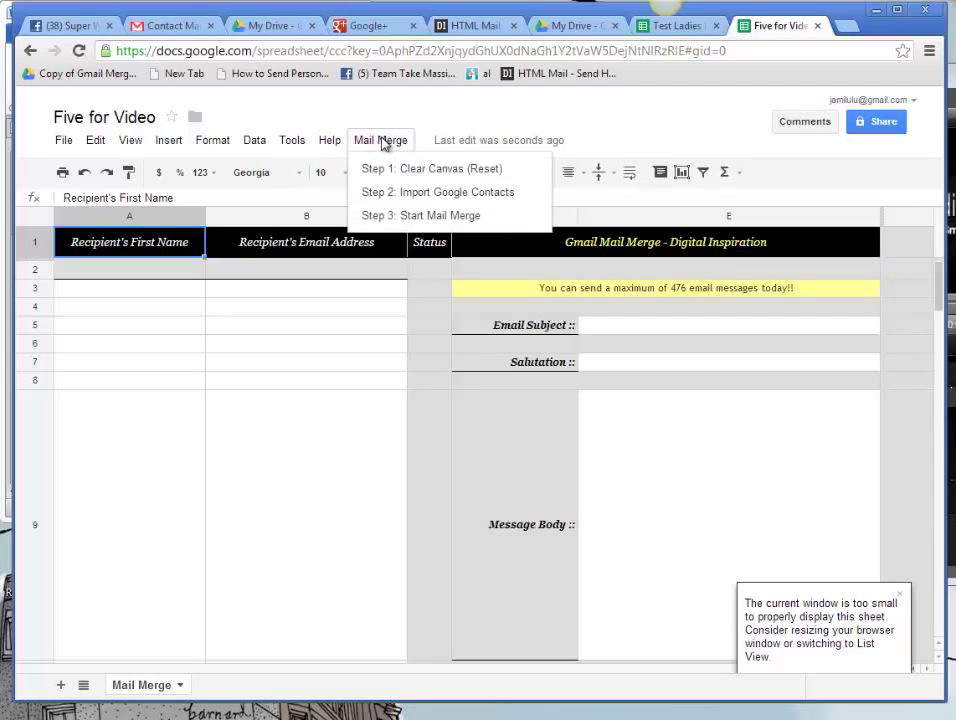
left_click(397, 193)
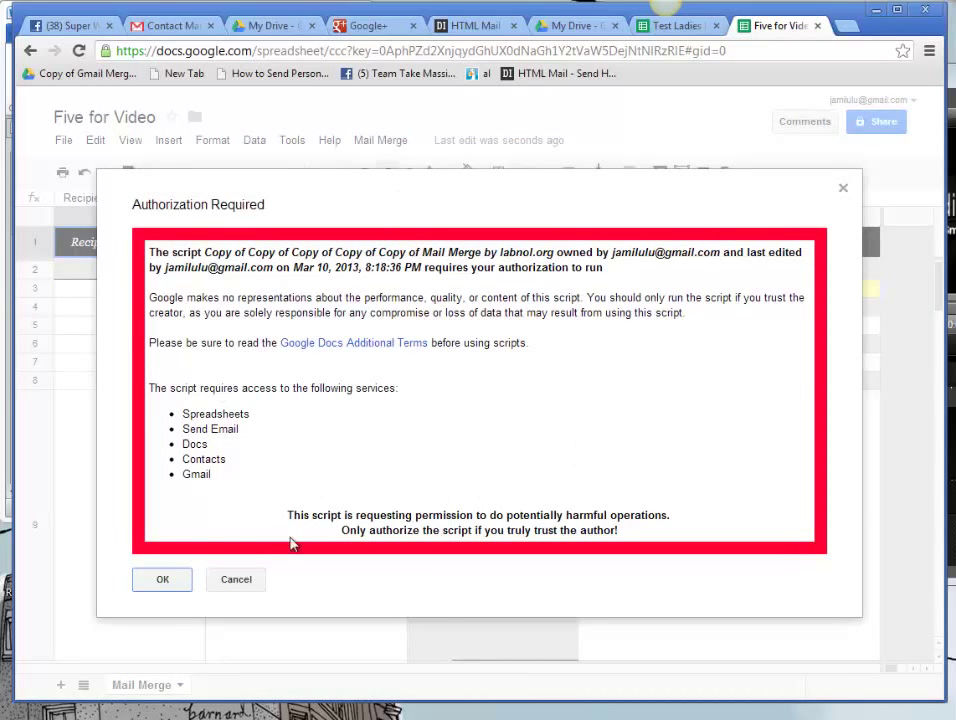
left_click(164, 580)
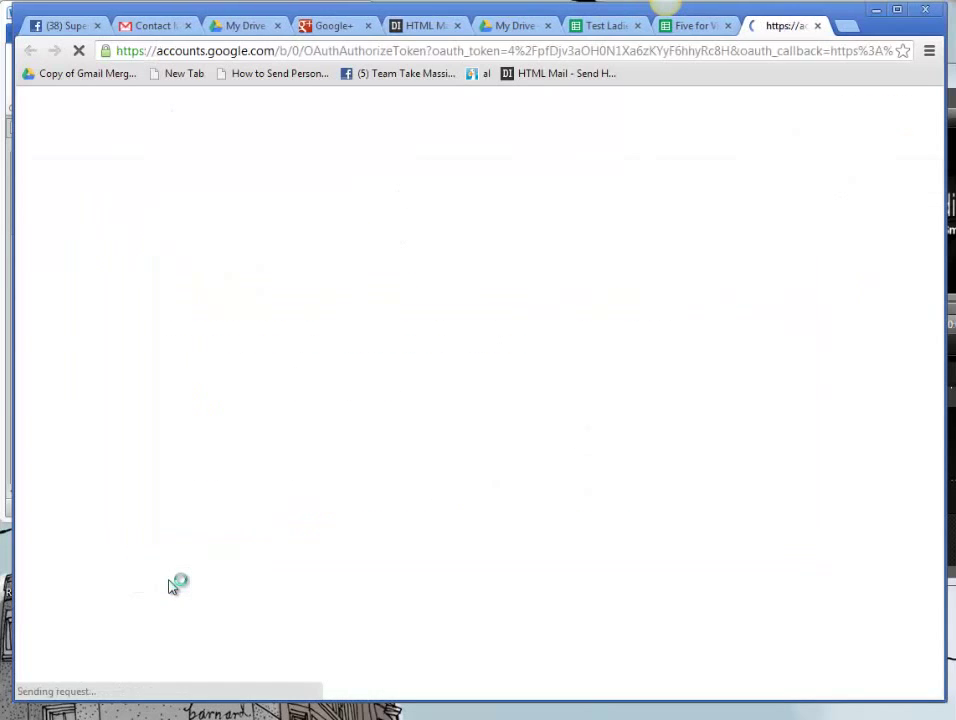
left_click(231, 372)
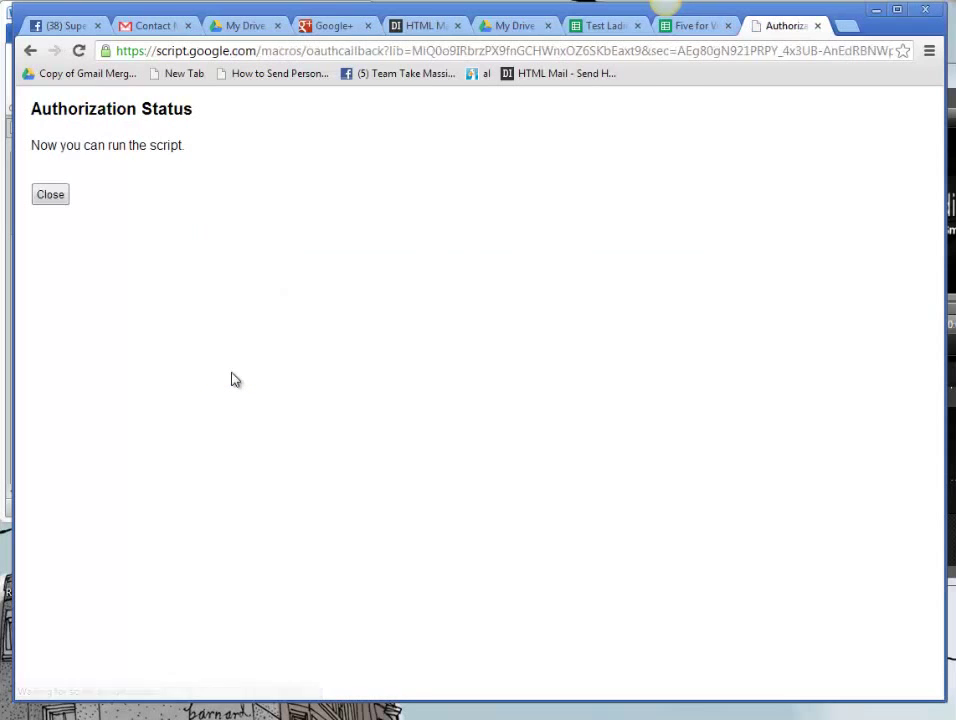
Step: Import the Five for Video contacts group via Mail Merge Step 2: Import Google Contacts
left_click(47, 193)
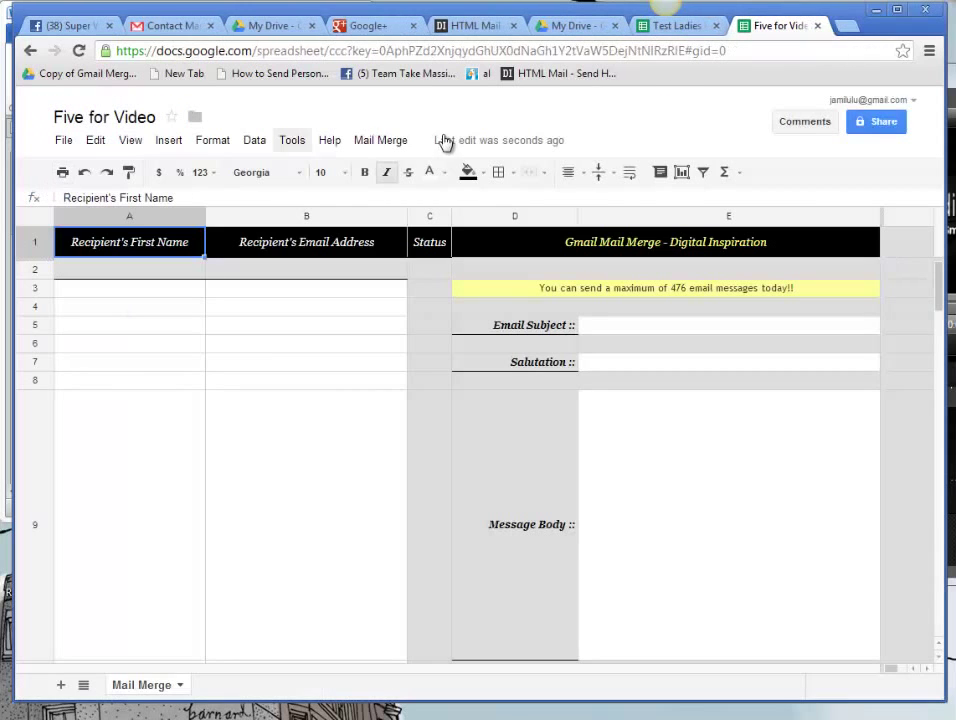
left_click(371, 145)
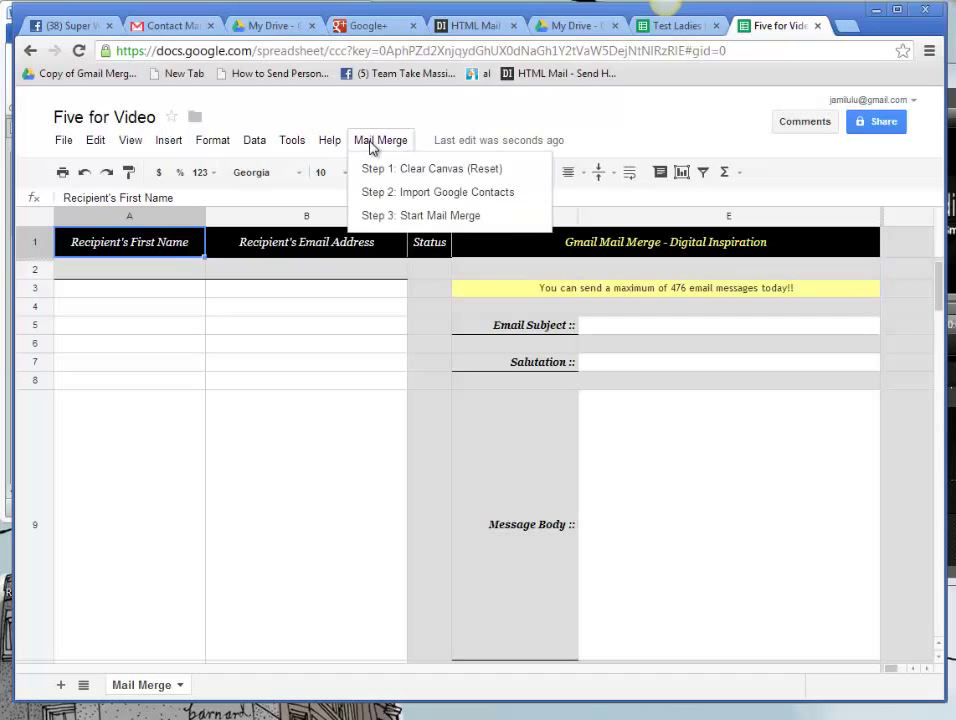
left_click(429, 193)
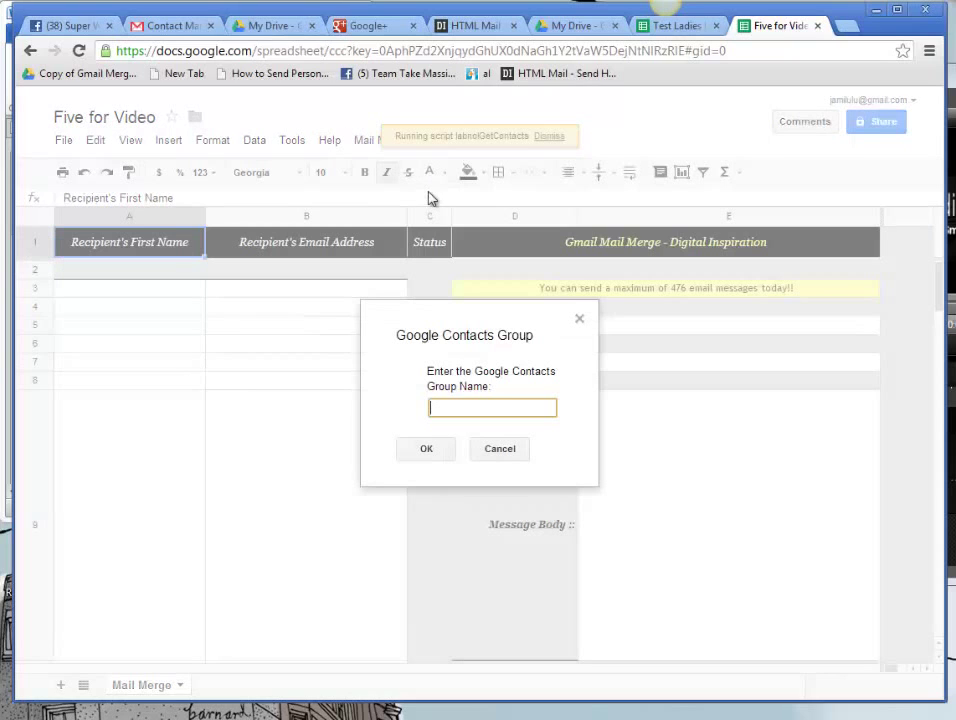
type("Five for ")
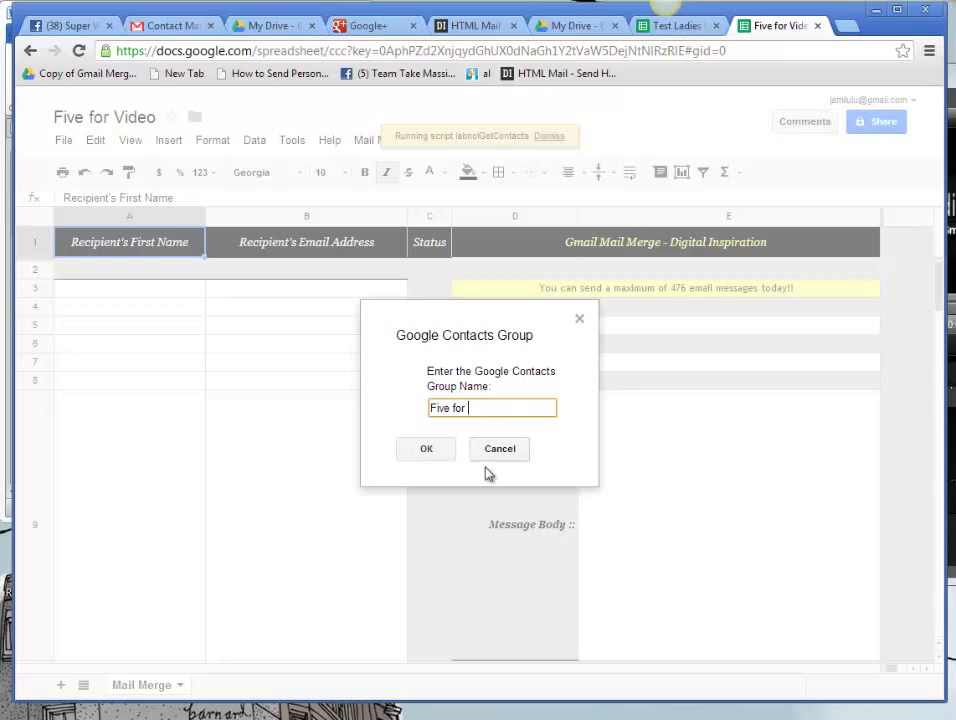
type("Video")
left_click(425, 456)
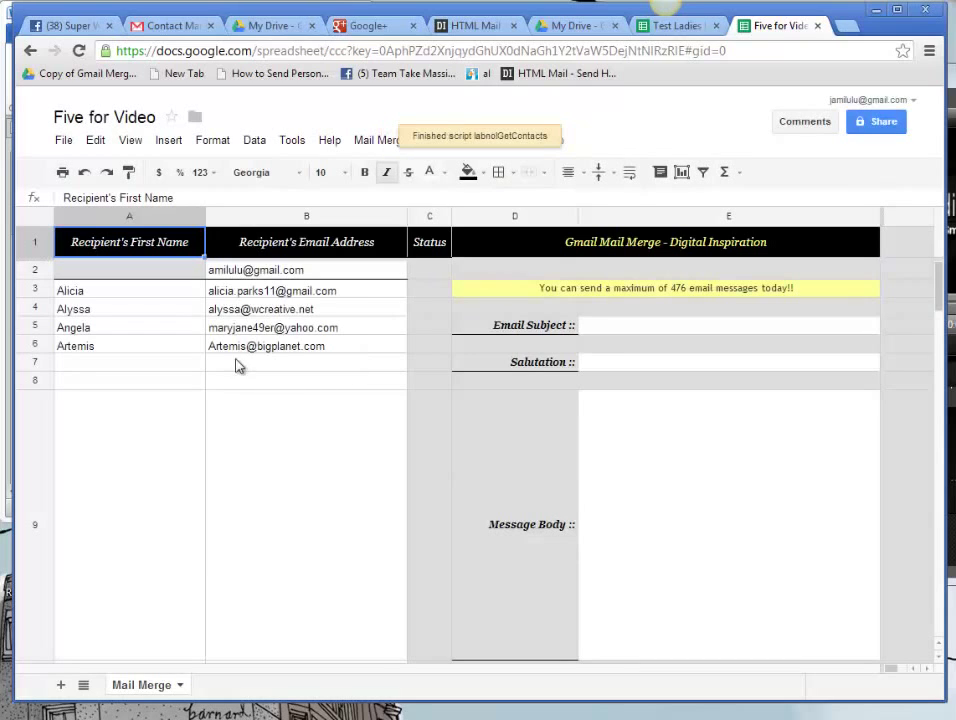
Step: Fill the missing first name in A2 and add a sixth recipient's name and email in row 7
left_click(151, 276)
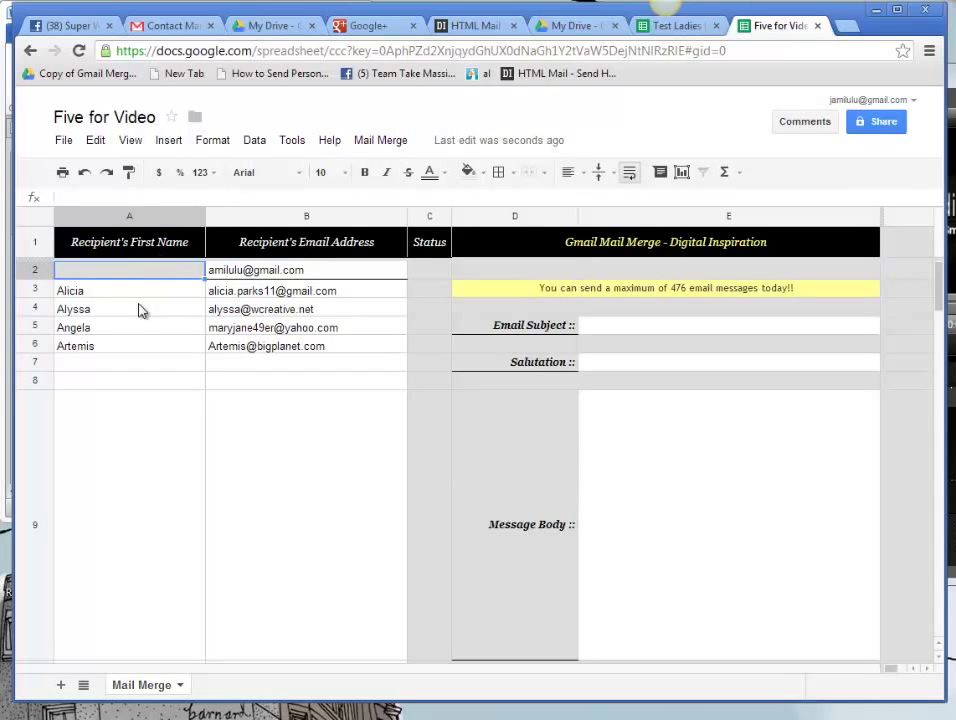
type("Ami")
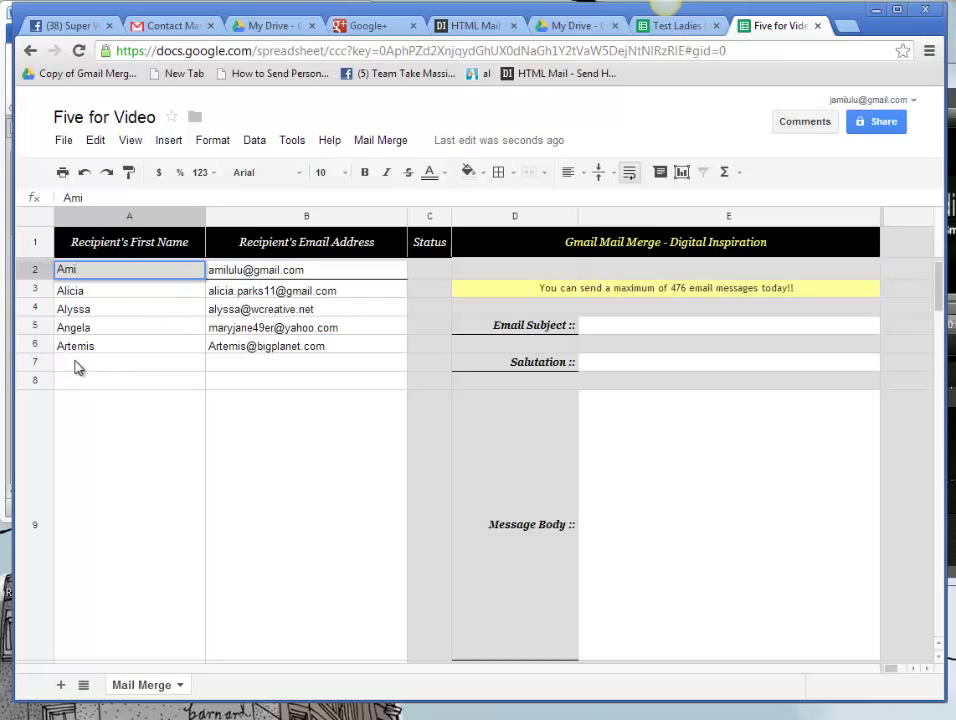
left_click(76, 368)
type("Jamie")
key("Tab")
type("Ja")
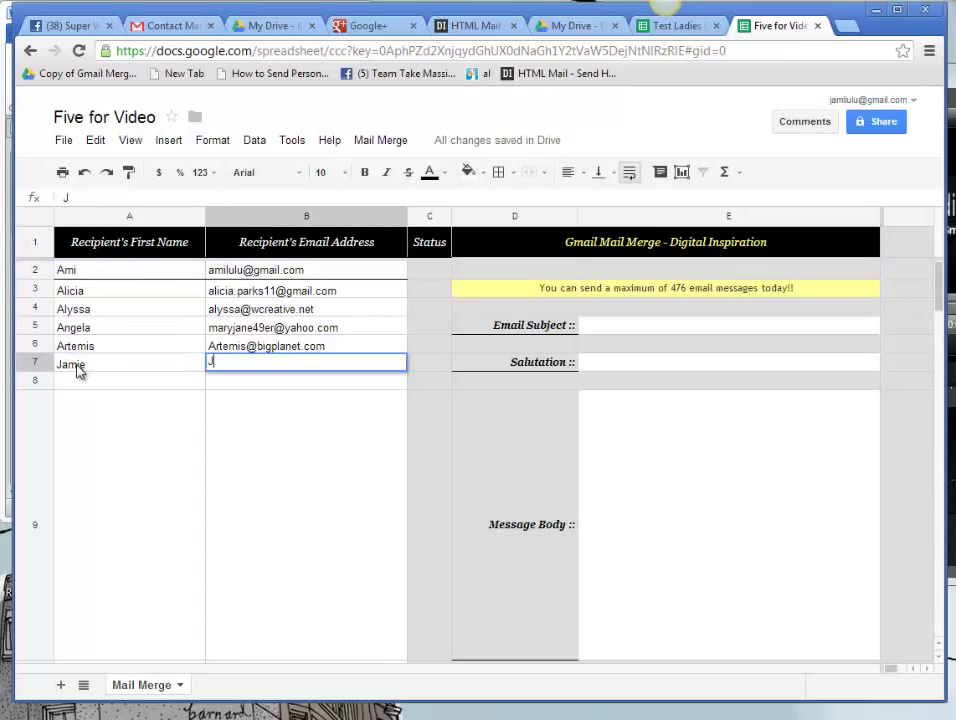
key("BackSpace")
key("BackSpace")
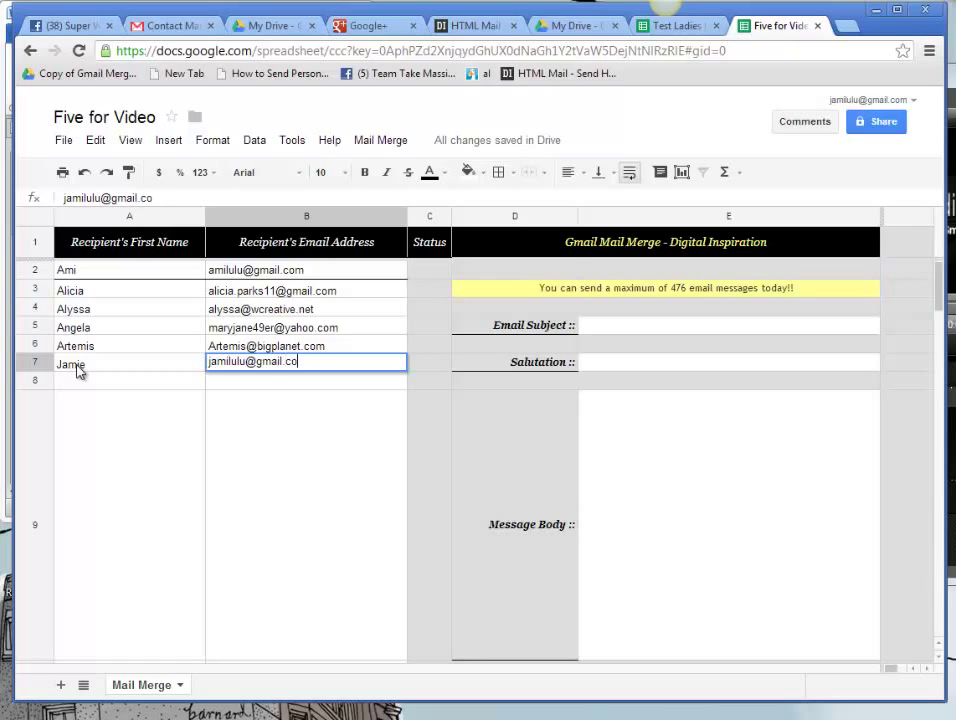
Step: Enter 'Ladies I Could Really Use Help' as the Email Subject in E5
left_click(622, 328)
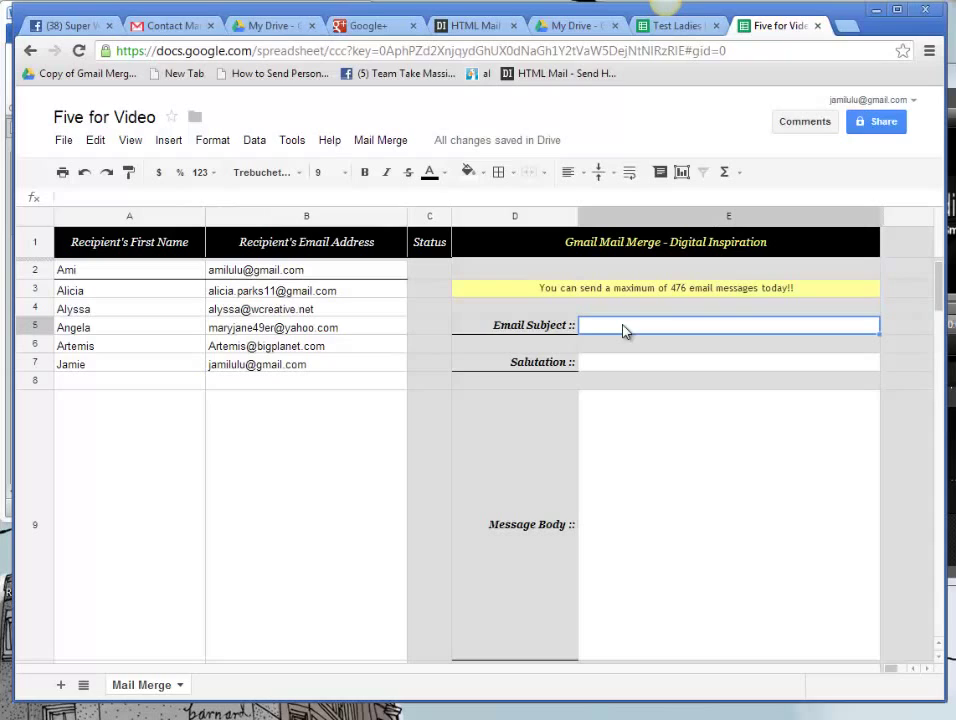
type("Ladies I c")
key("BackSpace")
type("Could")
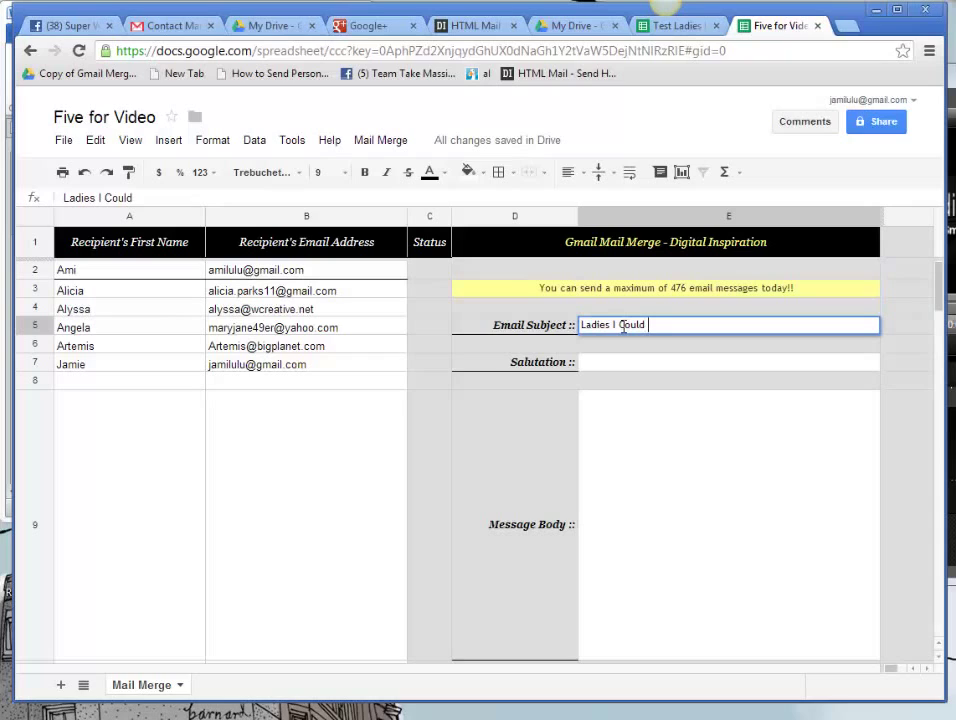
type(" Really Use ")
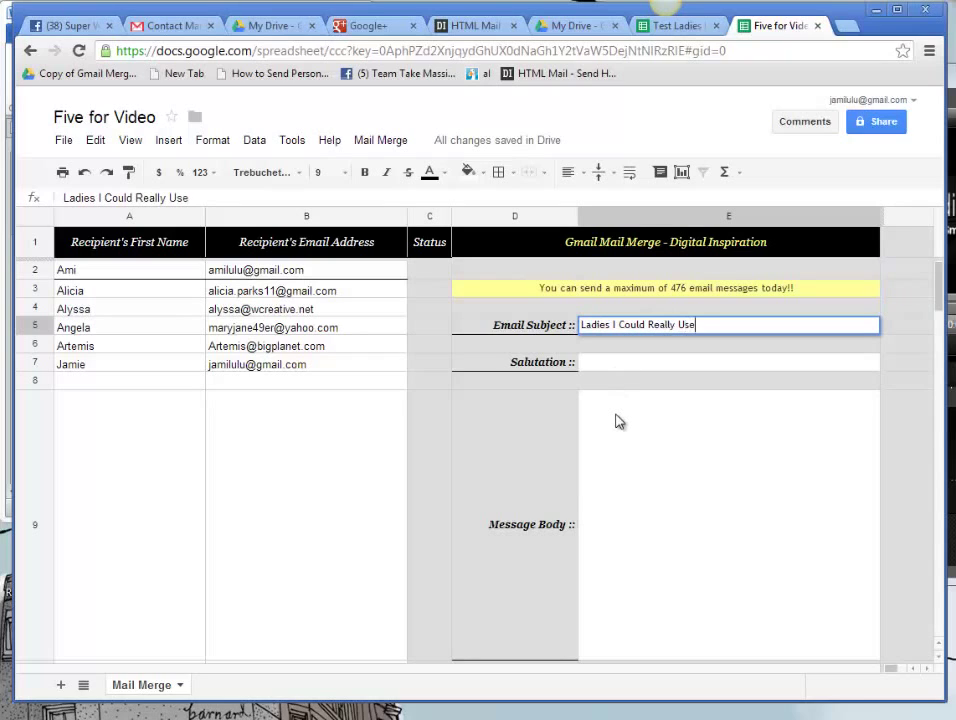
type("Help")
Step: Set the Salutation in E7 to 'Dear'
left_click(615, 367)
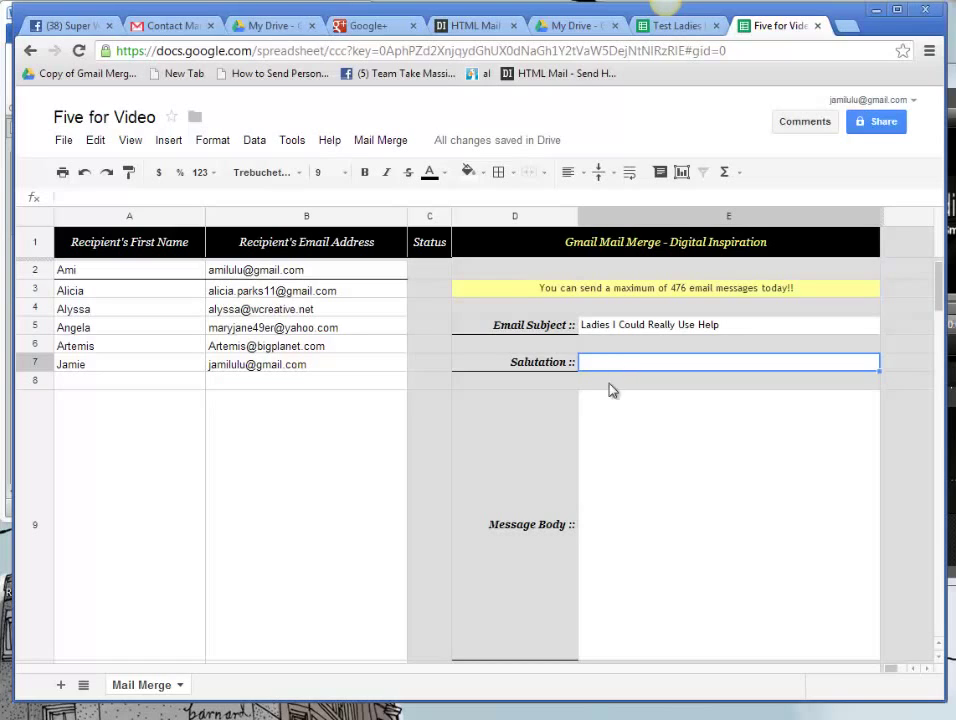
type("Dear")
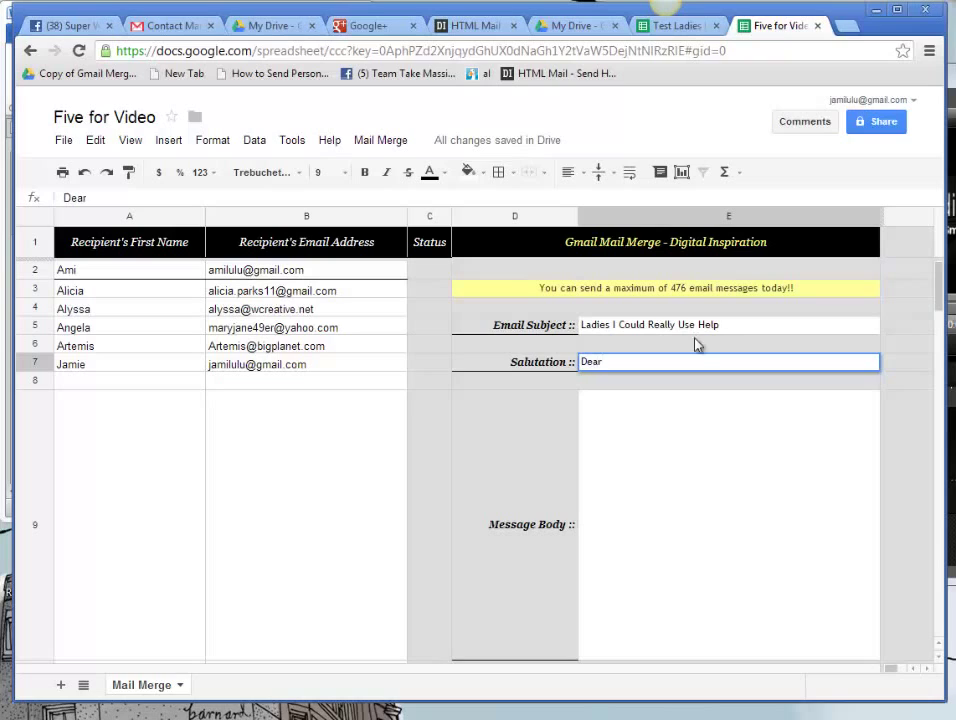
left_click(604, 428)
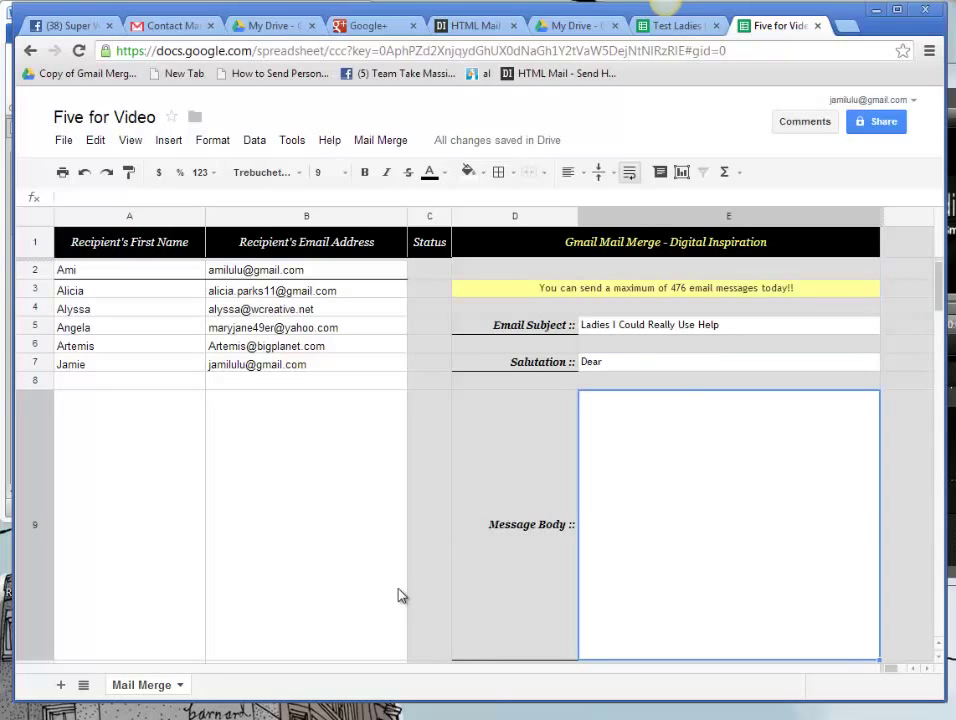
mouse_move(228, 718)
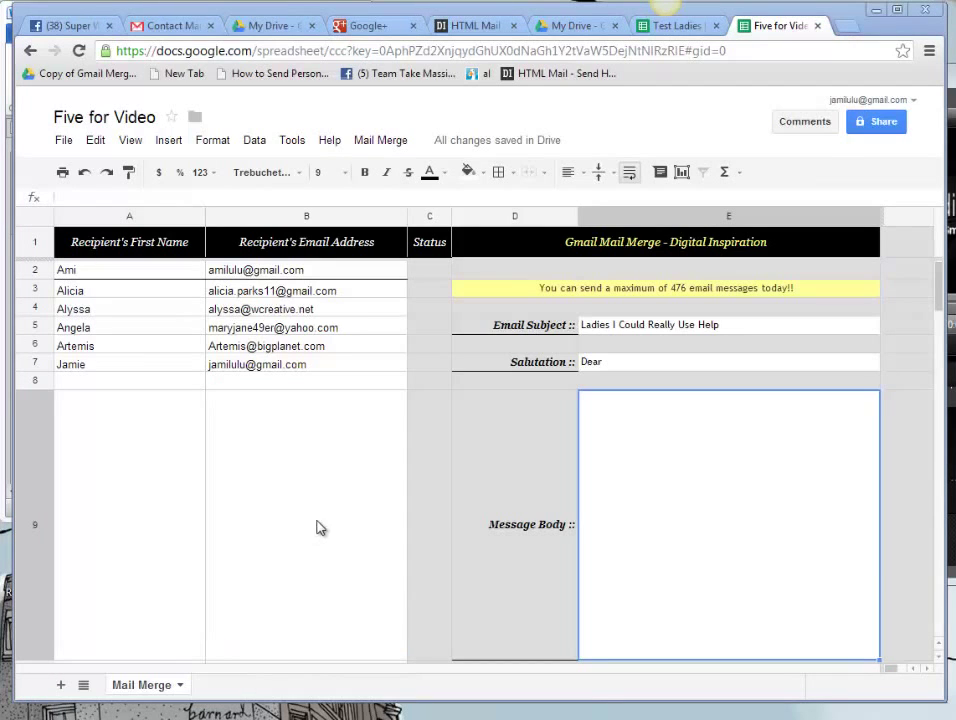
Step: Switch to the HTML Mail site and sign in with the Google account
left_click(470, 30)
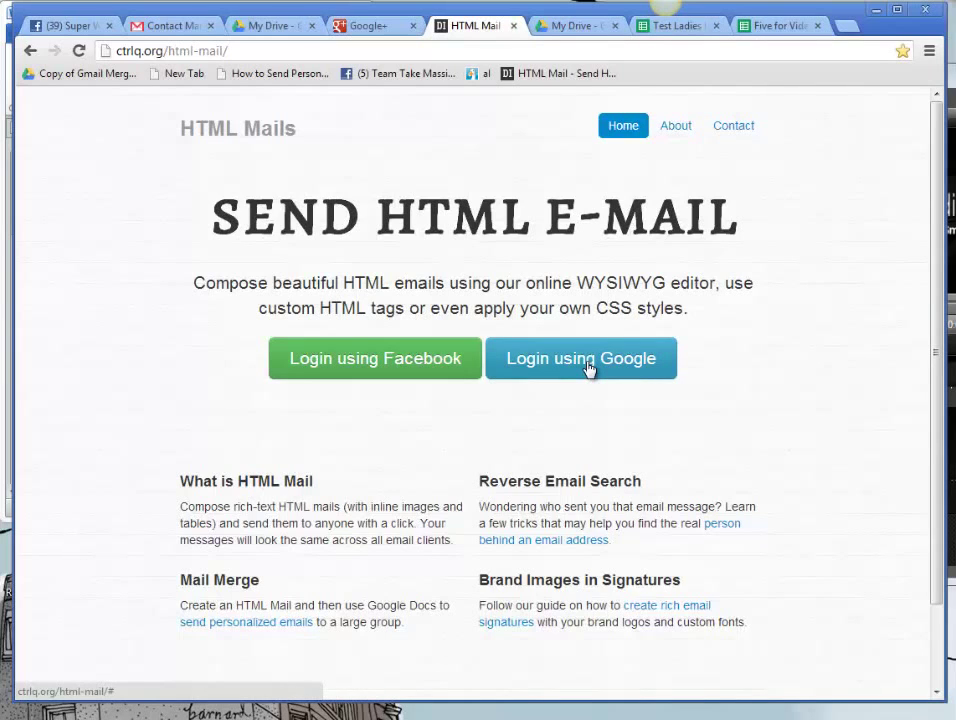
left_click(589, 359)
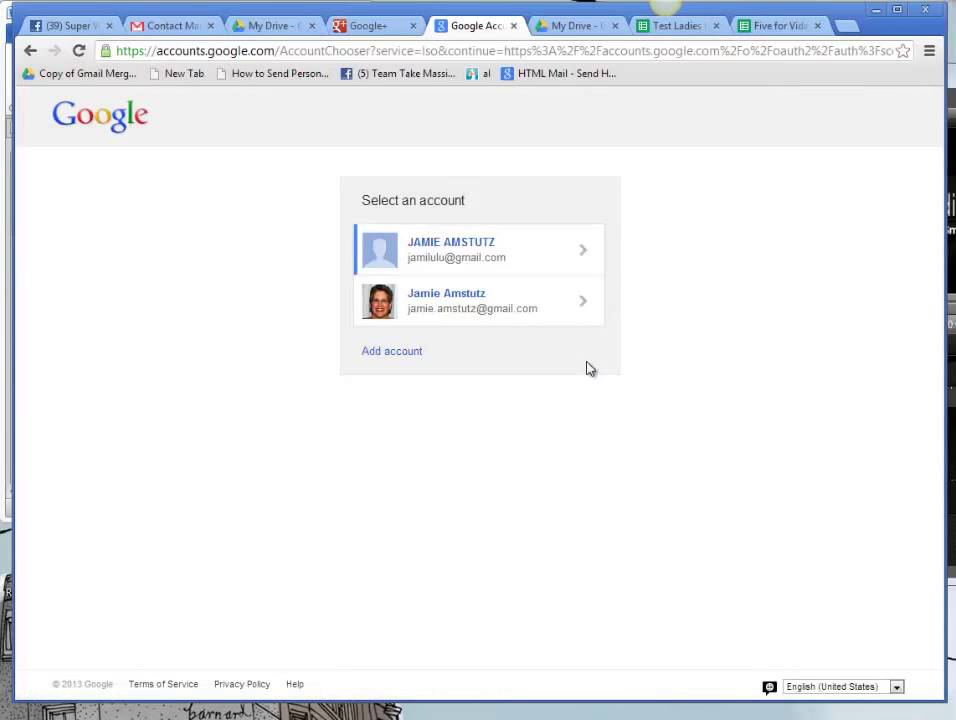
left_click(457, 252)
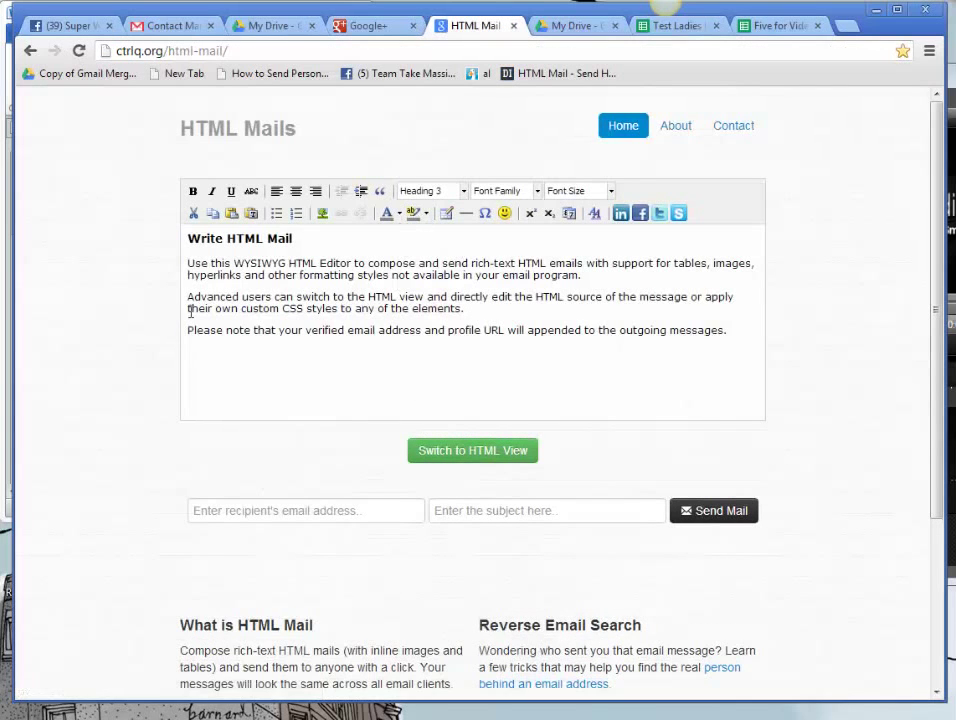
Step: Delete the sample welcome text so the HTML Mail editor is empty
left_click_drag(188, 238, 717, 423)
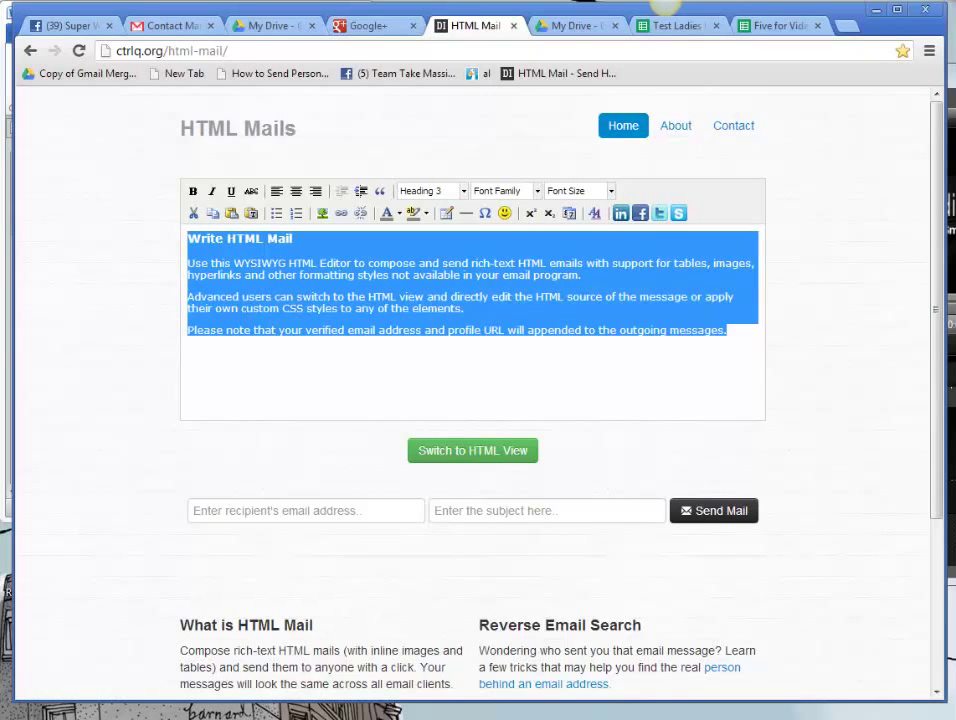
key("Delete")
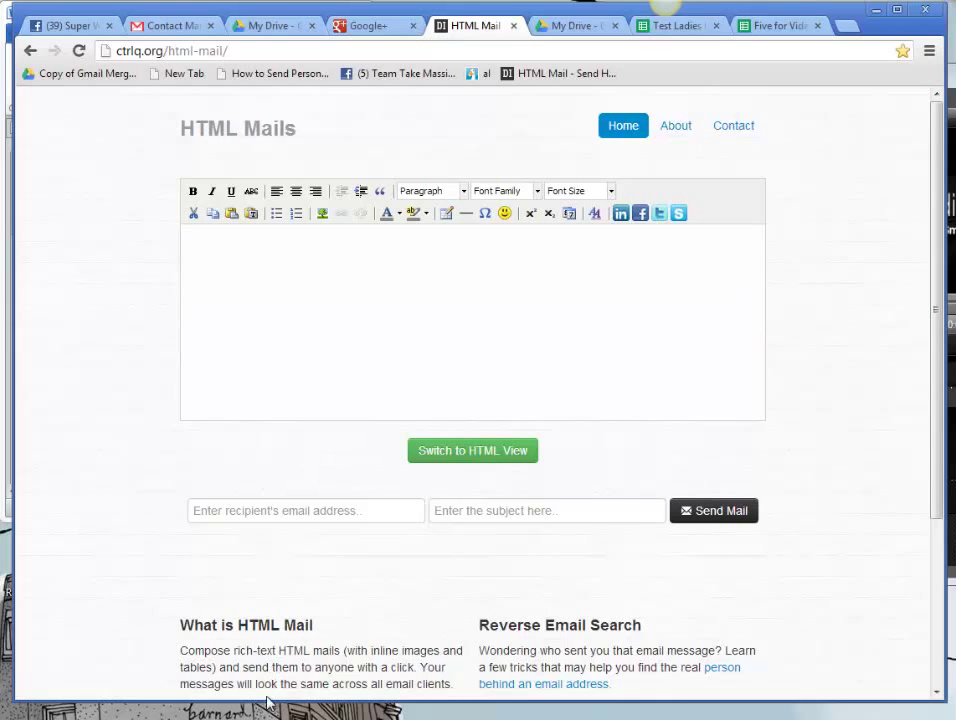
mouse_move(265, 708)
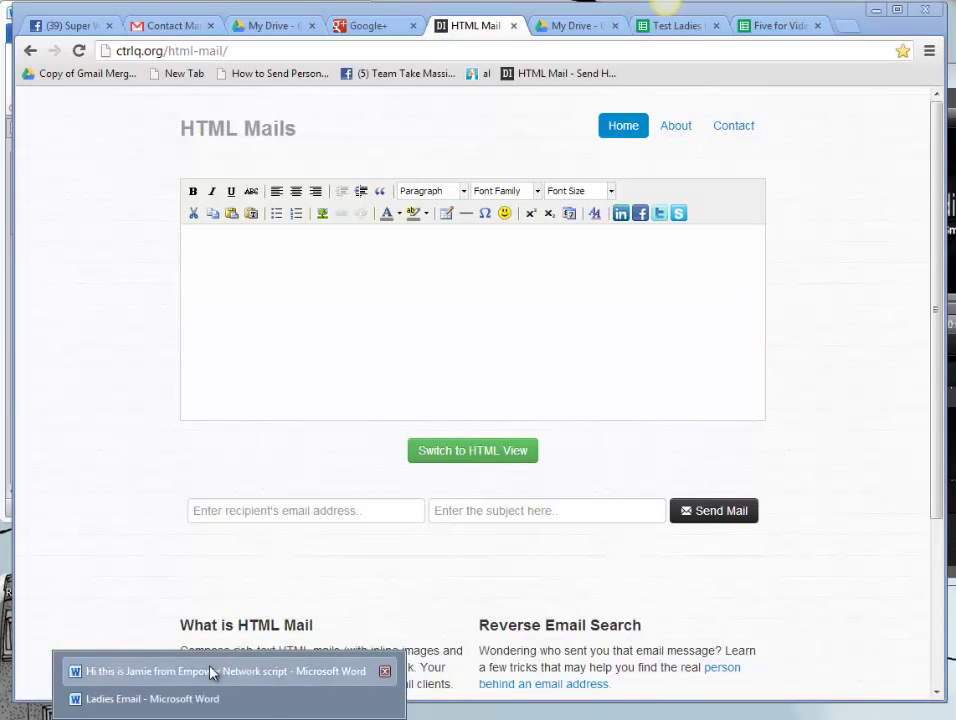
Step: Copy the Word email body from 'Thank you' through the links, then return to the HTML Mail editor
mouse_move(230, 718)
left_click(166, 702)
left_click_drag(44, 308, 359, 318)
right_click(134, 398)
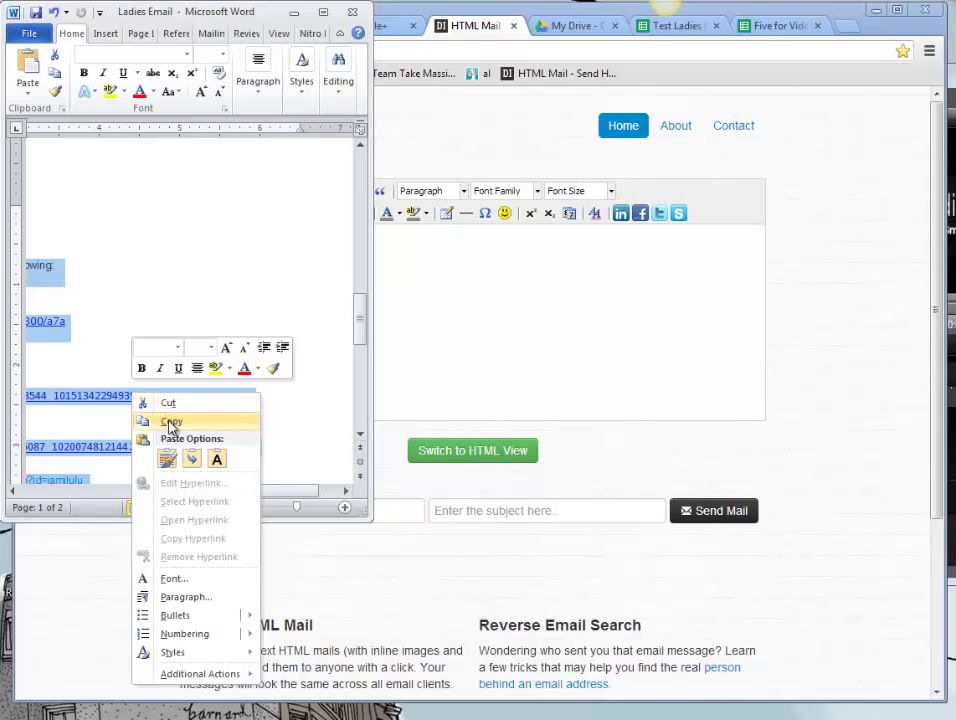
left_click(171, 421)
left_click(469, 265)
right_click(469, 265)
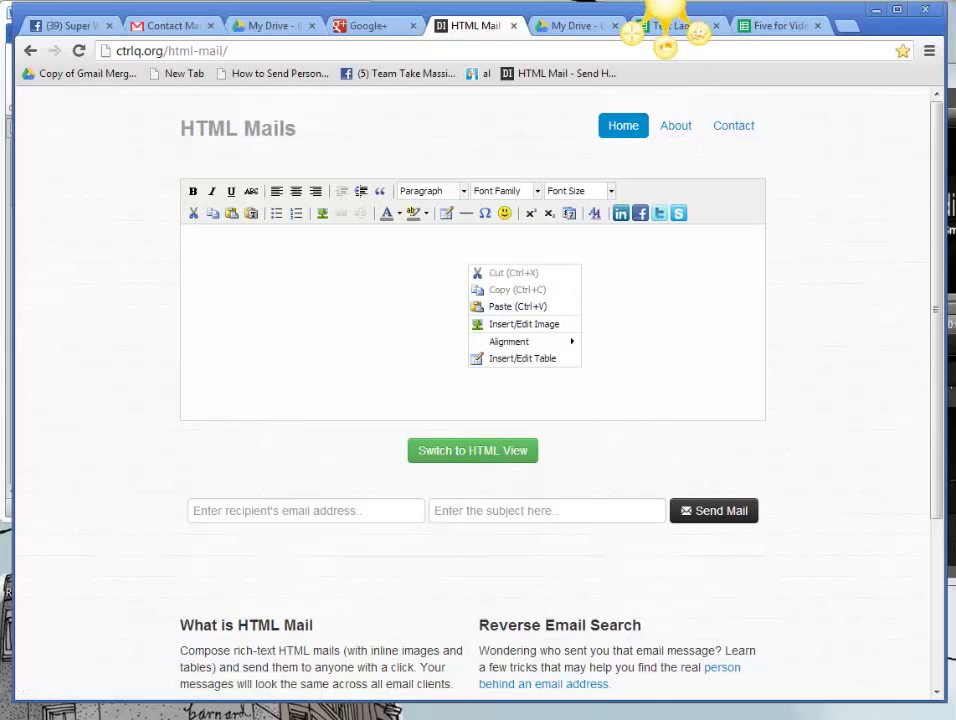
Step: Paste the copied Ladies Email text, 'Thank you in advance' through the Pinterest link, into the editor
left_click(298, 291)
key("ctrl+v")
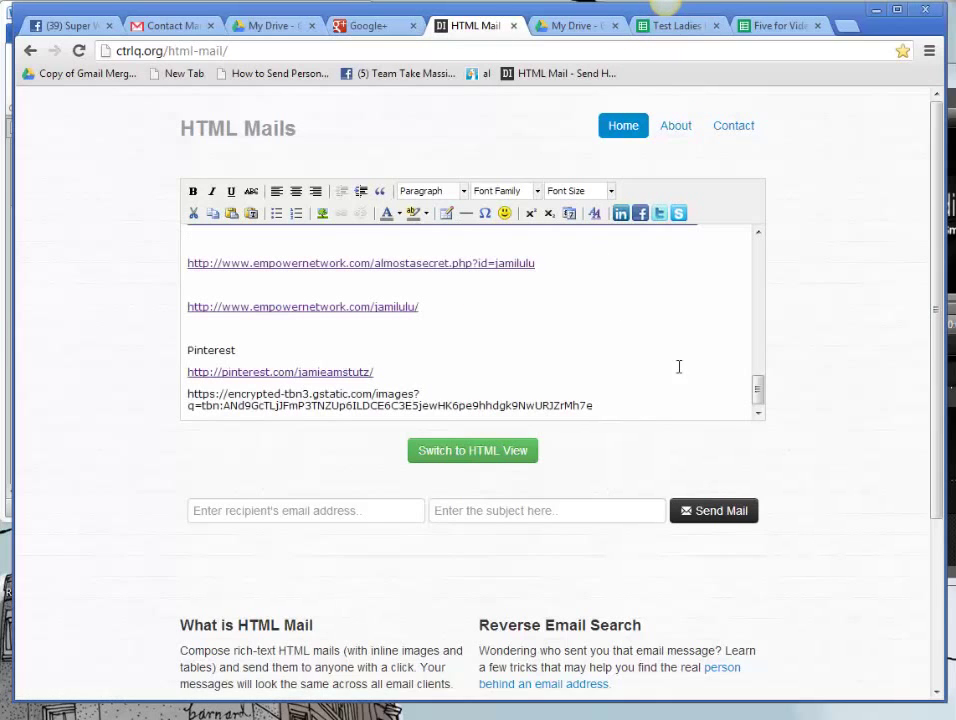
left_click_drag(757, 388, 757, 256)
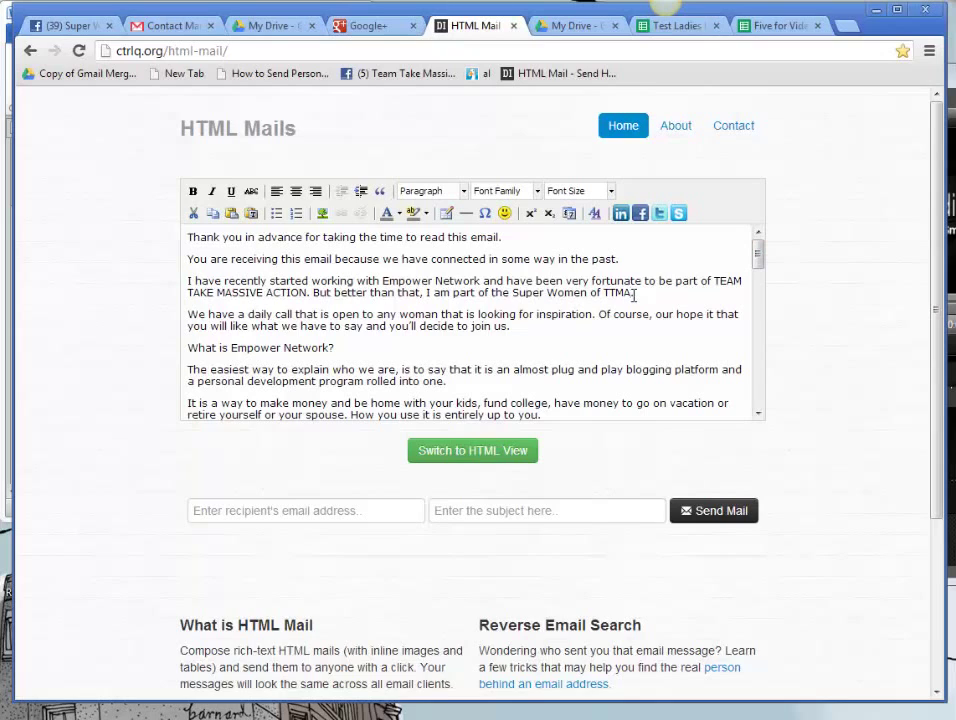
Step: Add a blank line after 'Super Women of TTMA.' and copy the superwoman photo URL
left_click(634, 294)
key("Return")
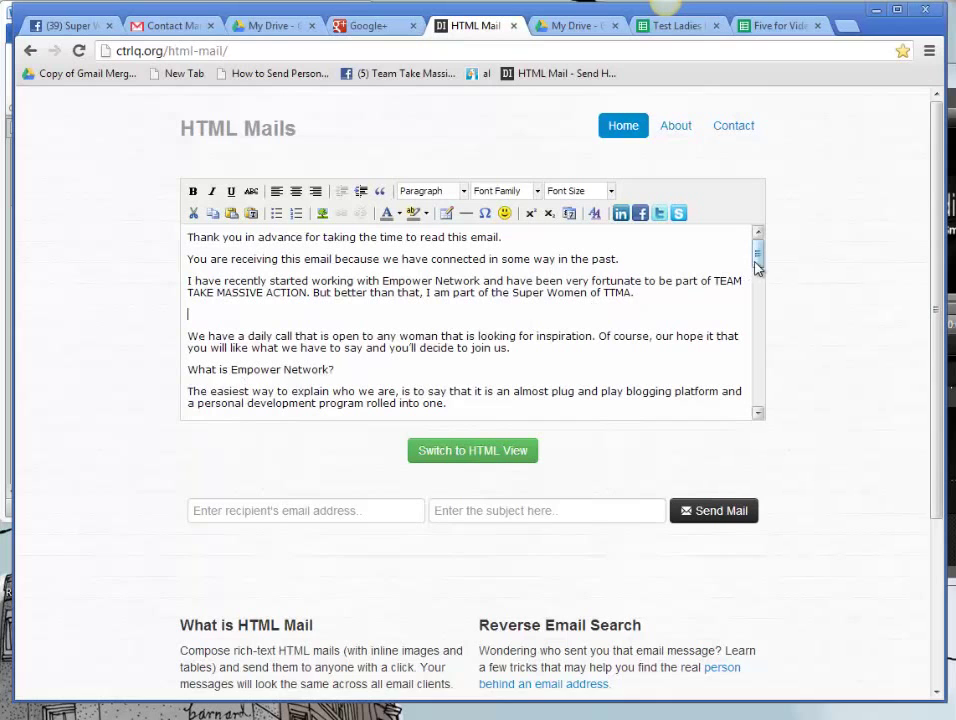
left_click_drag(756, 256, 767, 392)
triple_click(698, 316)
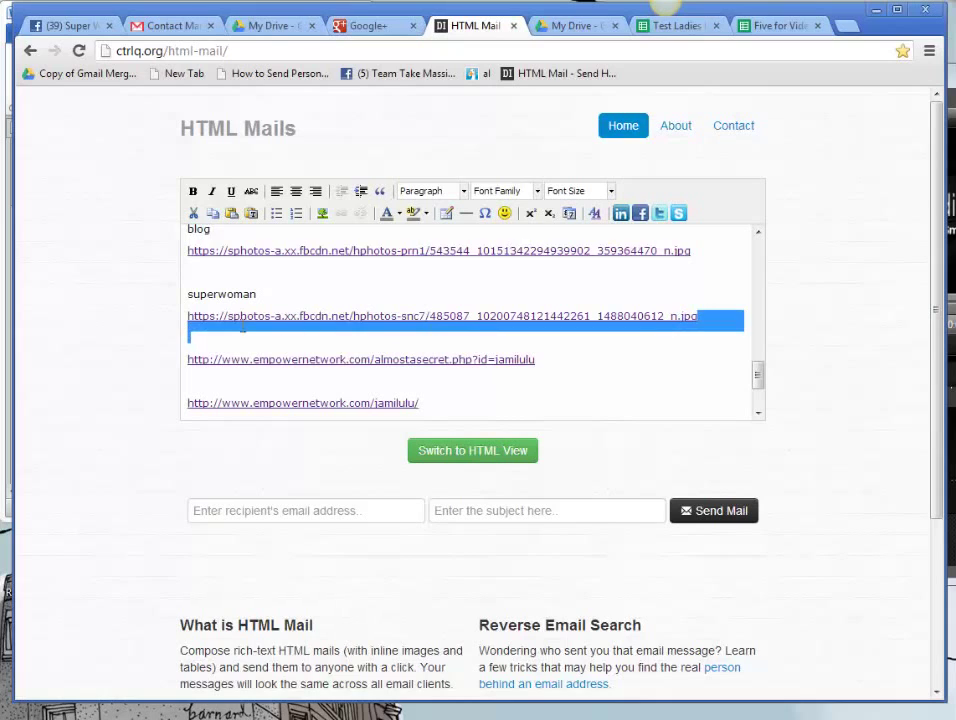
triple_click(205, 316)
right_click(210, 314)
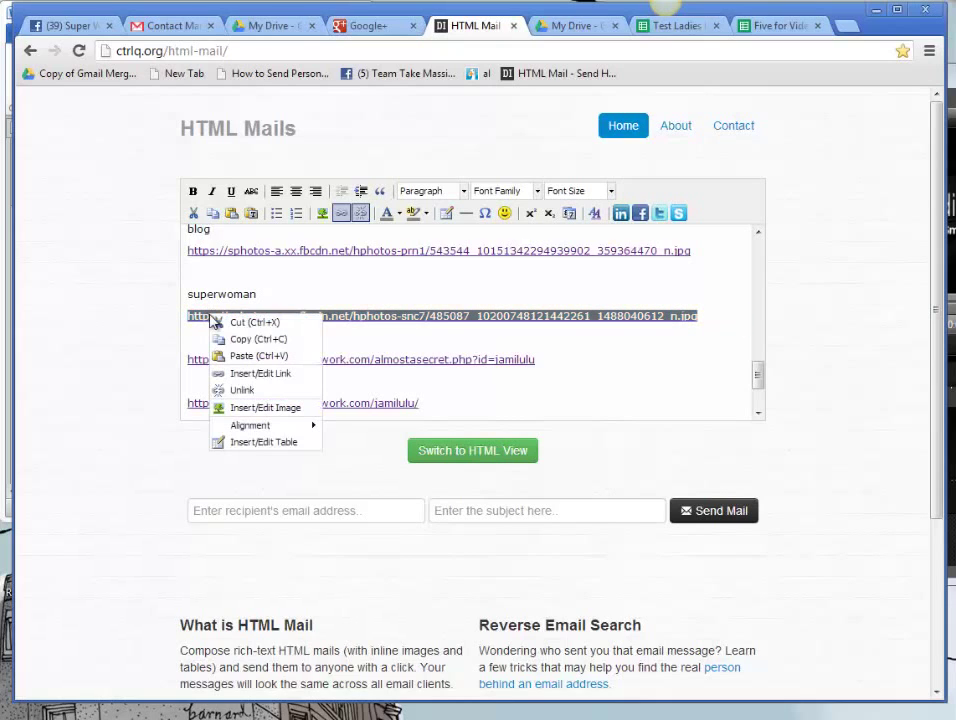
left_click(721, 316)
left_click_drag(711, 316, 182, 306)
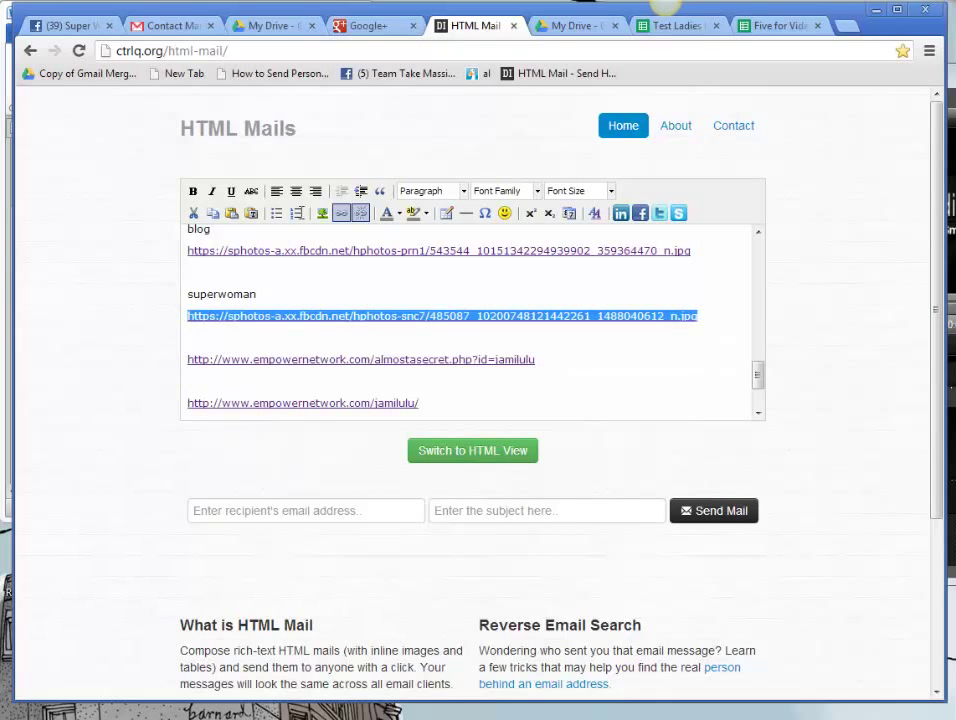
Step: Insert the superwoman photo on that blank line using the copied URL as Image URL
left_click_drag(757, 375, 757, 245)
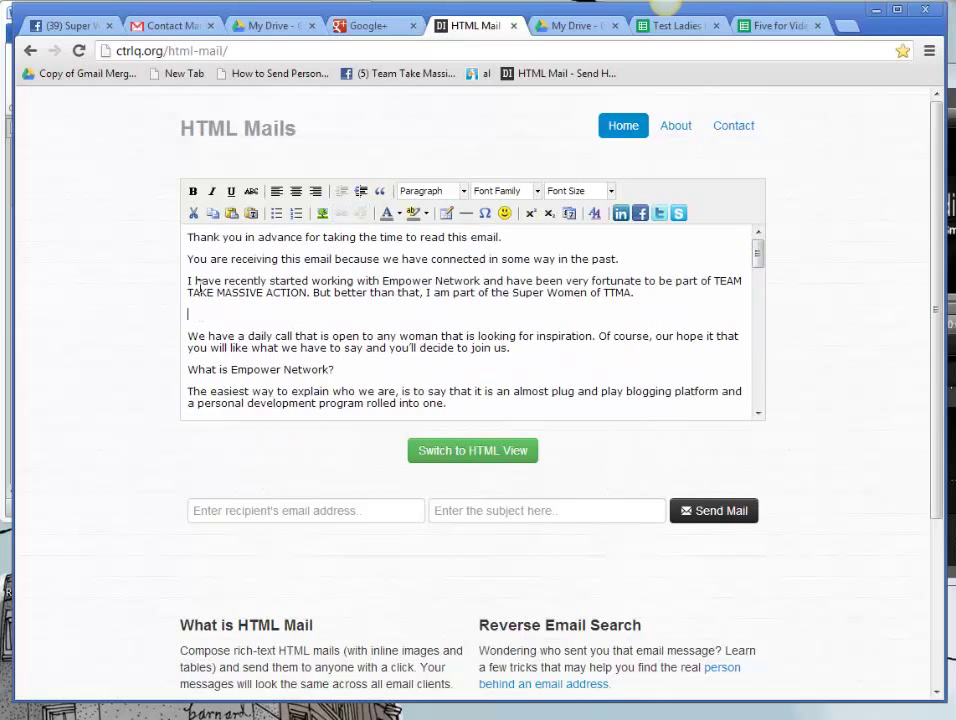
left_click(322, 213)
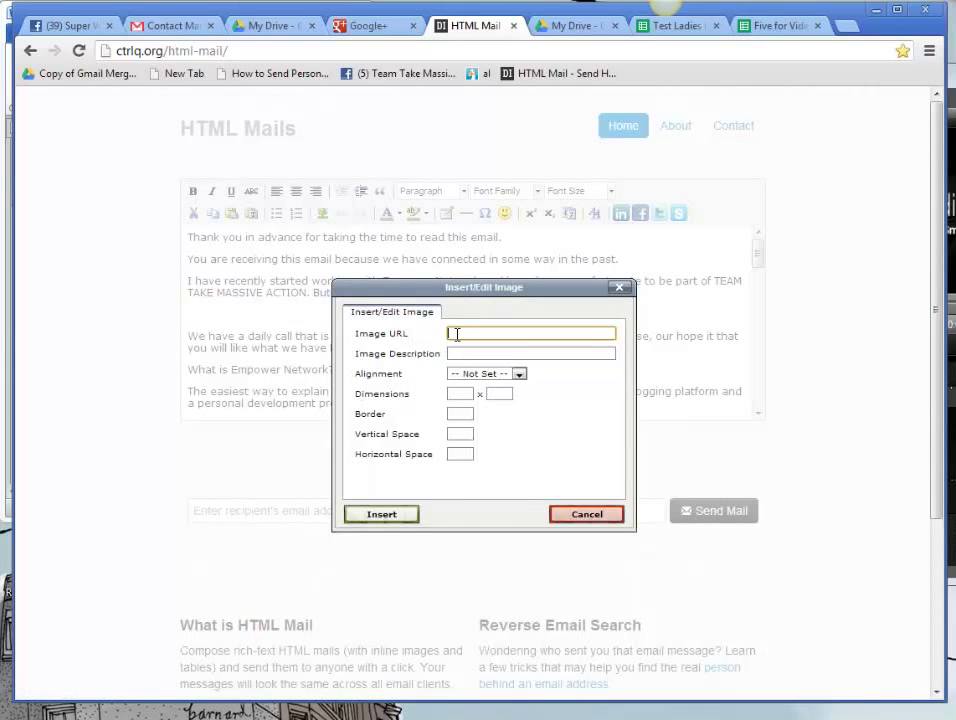
right_click(456, 333)
left_click(437, 425)
left_click(376, 514)
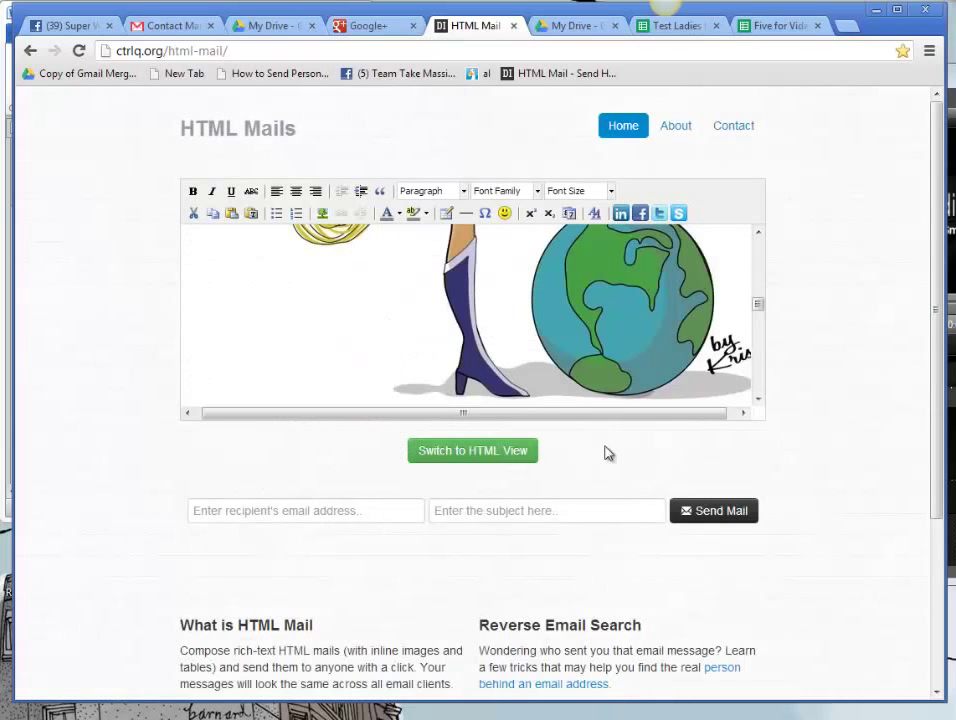
left_click_drag(760, 308, 760, 399)
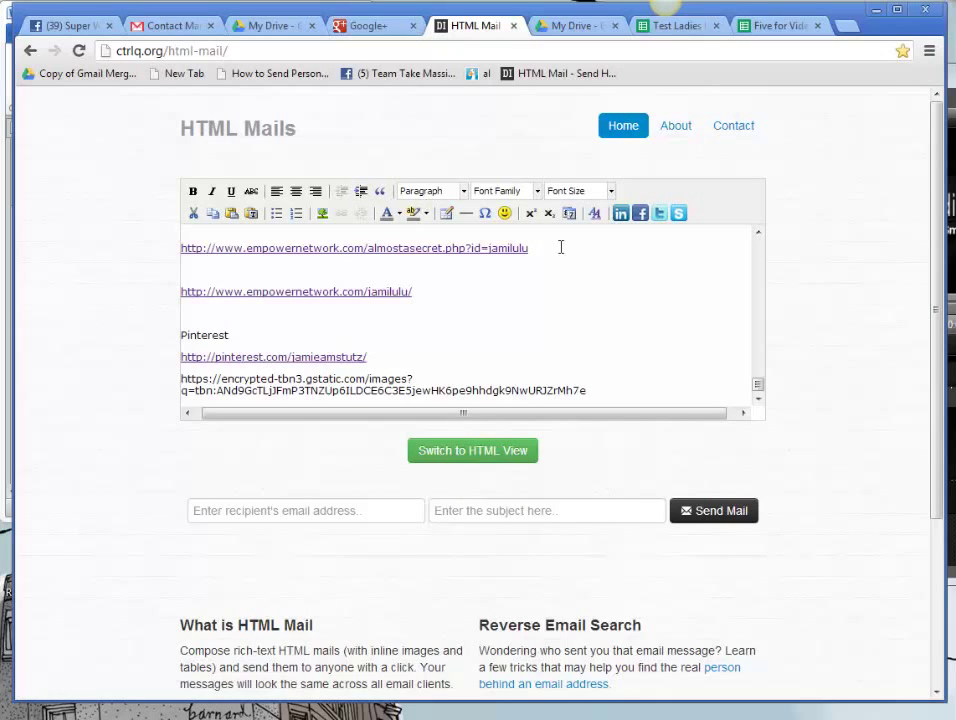
Step: Copy the almostasecret Empower Network link address from near the email's end
left_click_drag(556, 247, 173, 248)
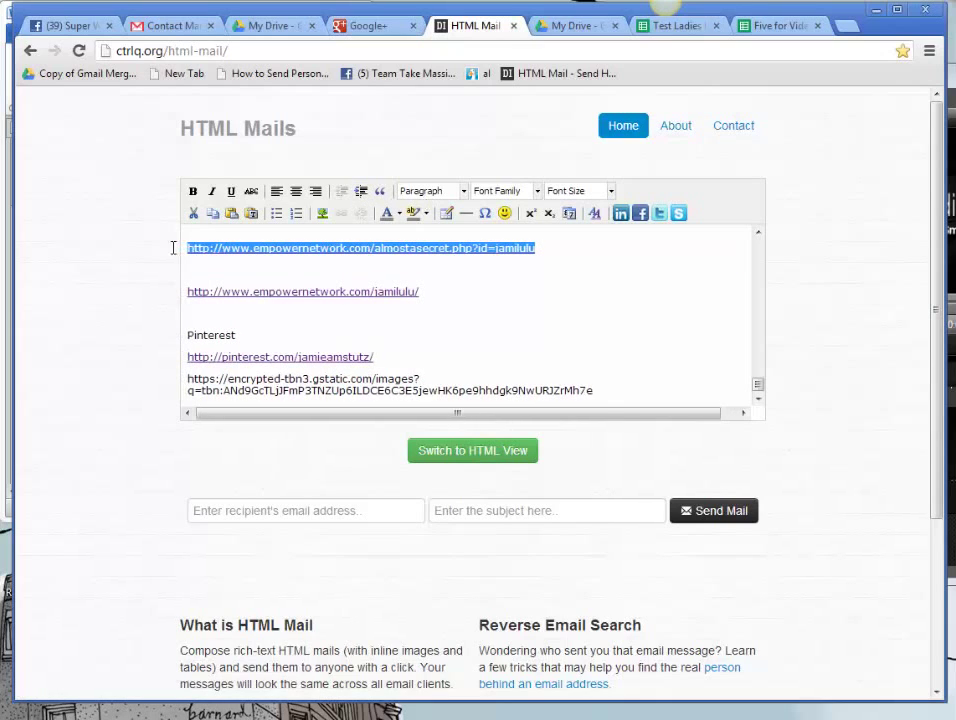
right_click(245, 243)
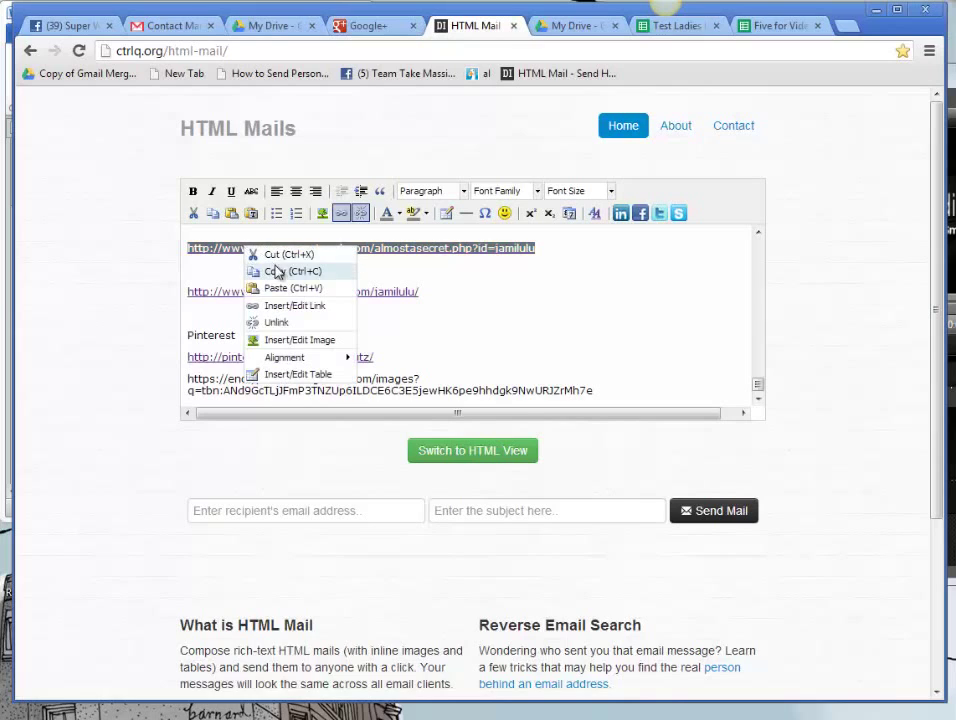
left_click(277, 272)
left_click(213, 250)
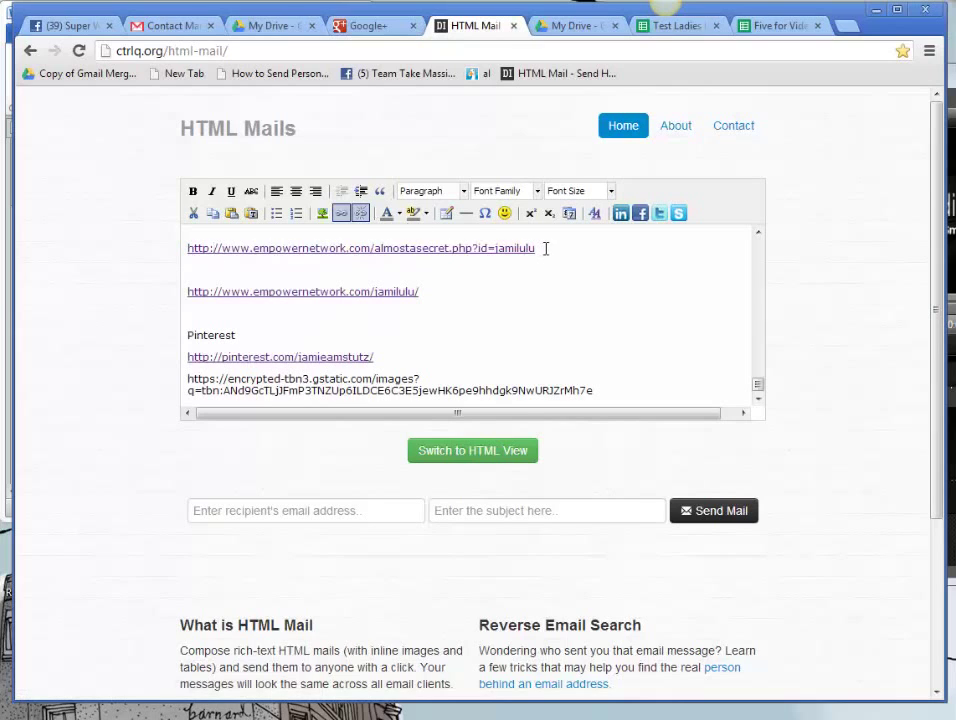
left_click_drag(543, 248, 147, 249)
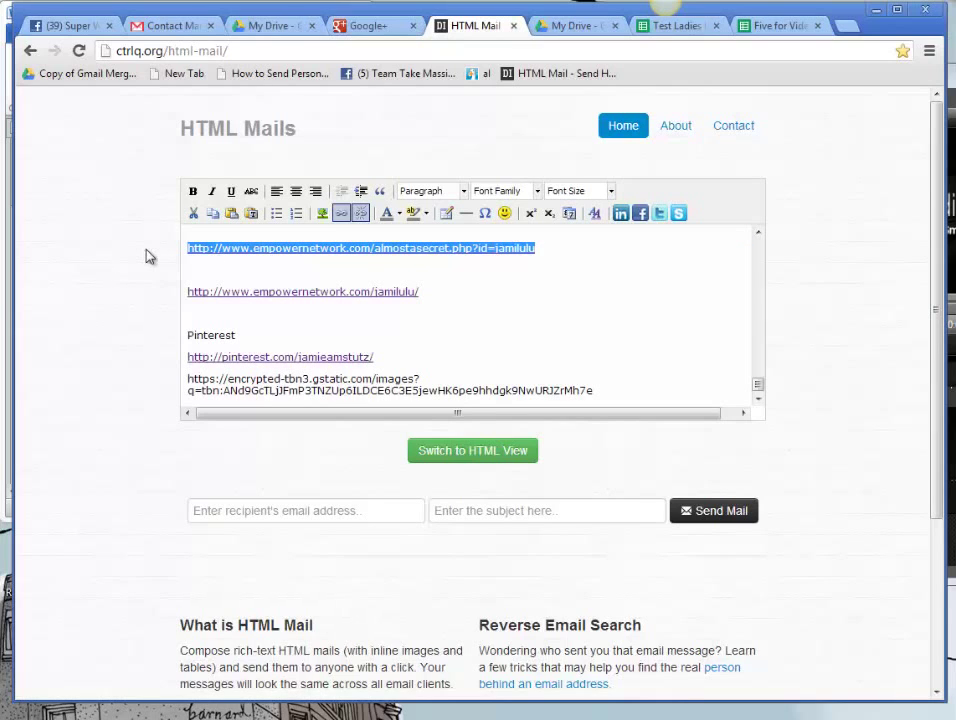
Step: Link the superwoman cartoon image to the copied almostasecret address
left_click_drag(757, 386, 736, 263)
left_click(402, 293)
left_click(342, 214)
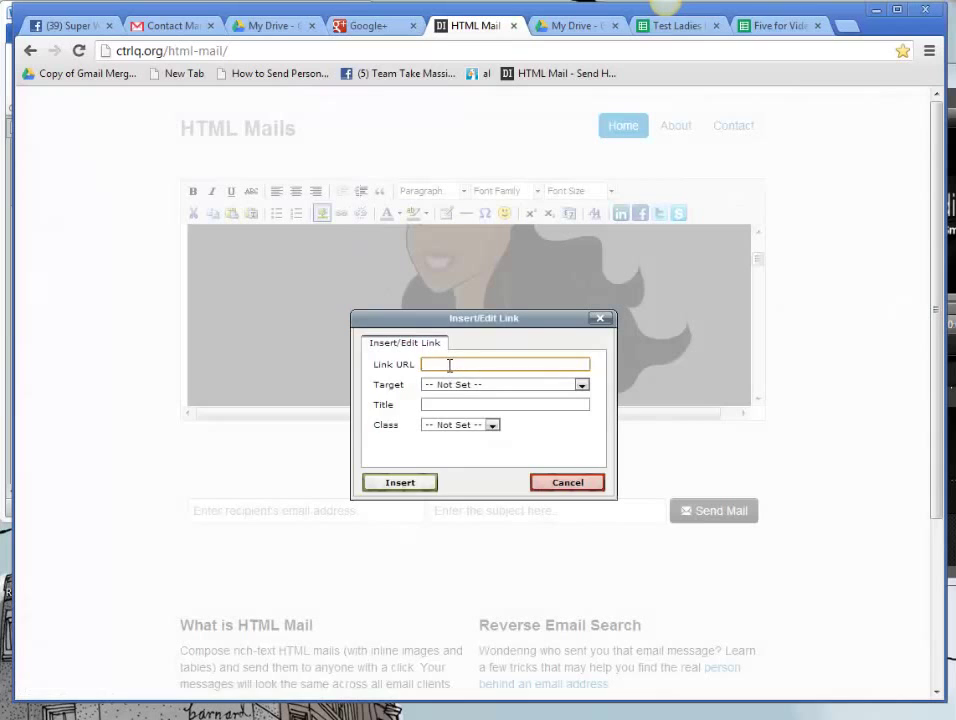
right_click(447, 366)
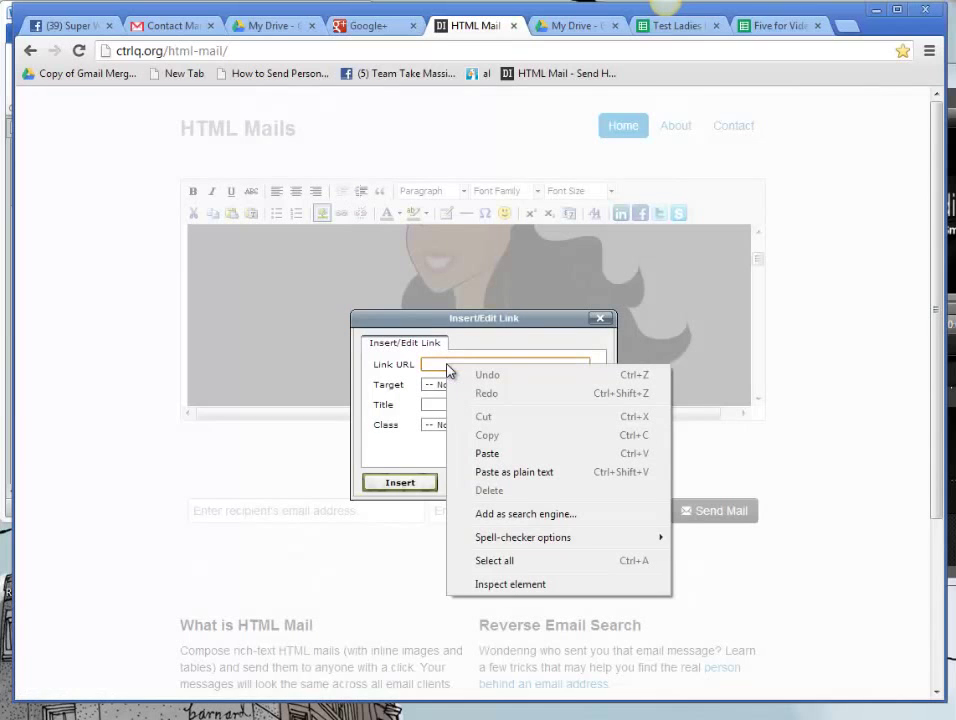
left_click(488, 454)
left_click(392, 482)
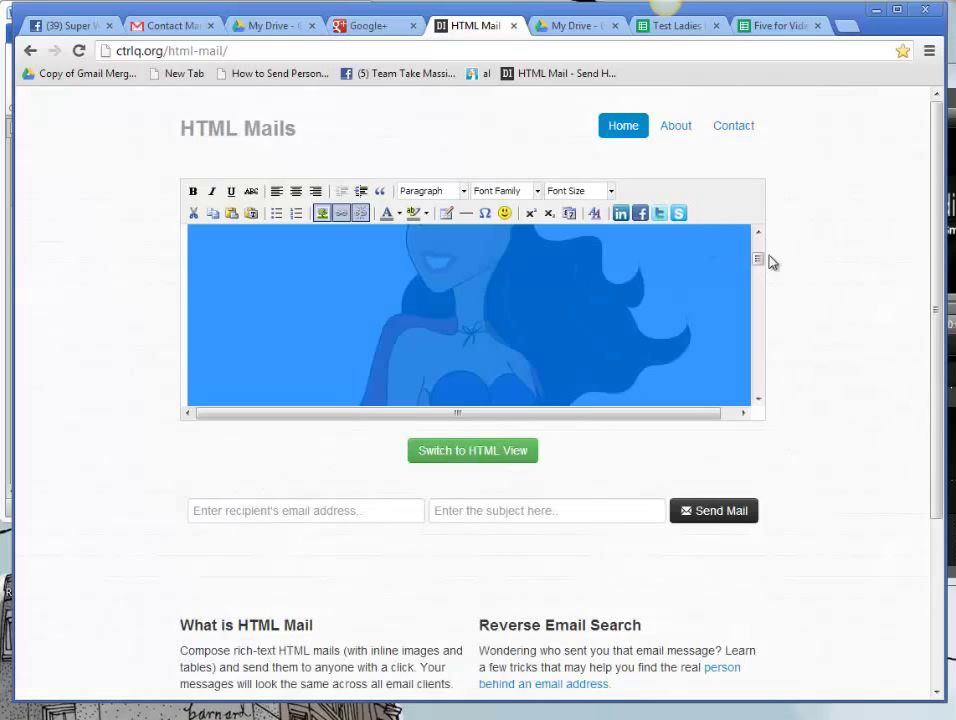
left_click_drag(760, 261, 759, 365)
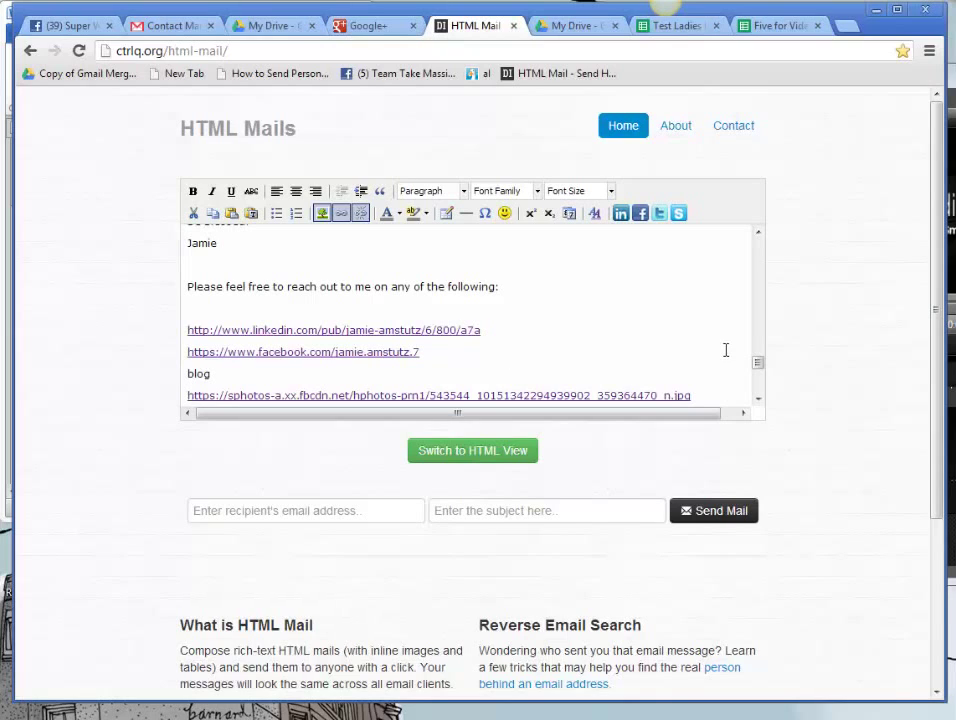
Step: Insert the blog photo from its fbcdn URL above the LinkedIn link
scroll(760, 367, "down", 2)
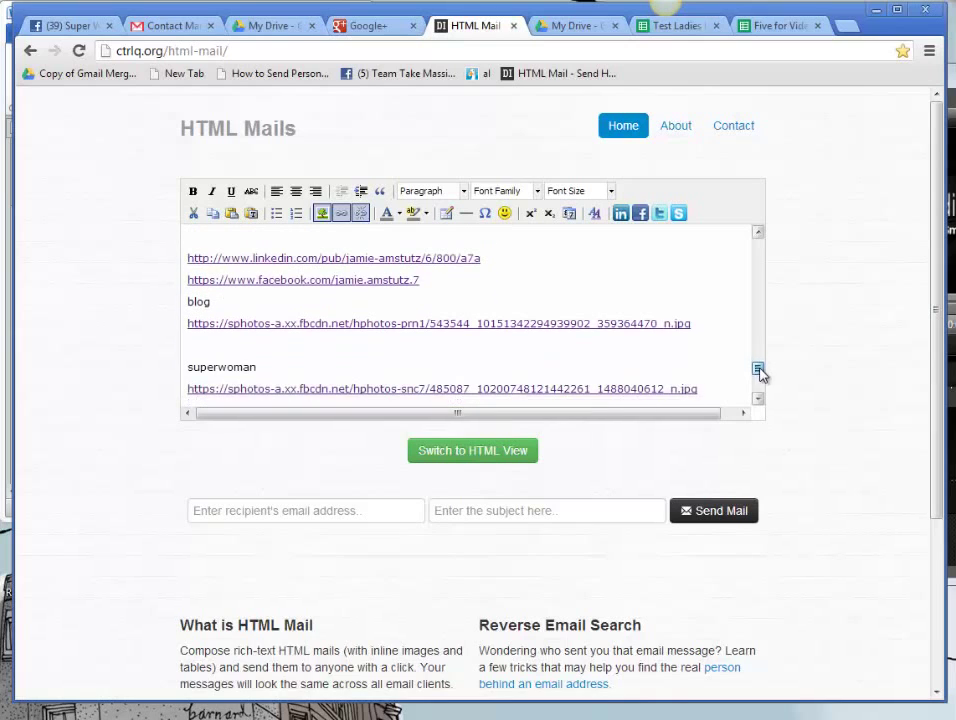
left_click_drag(692, 323, 190, 323)
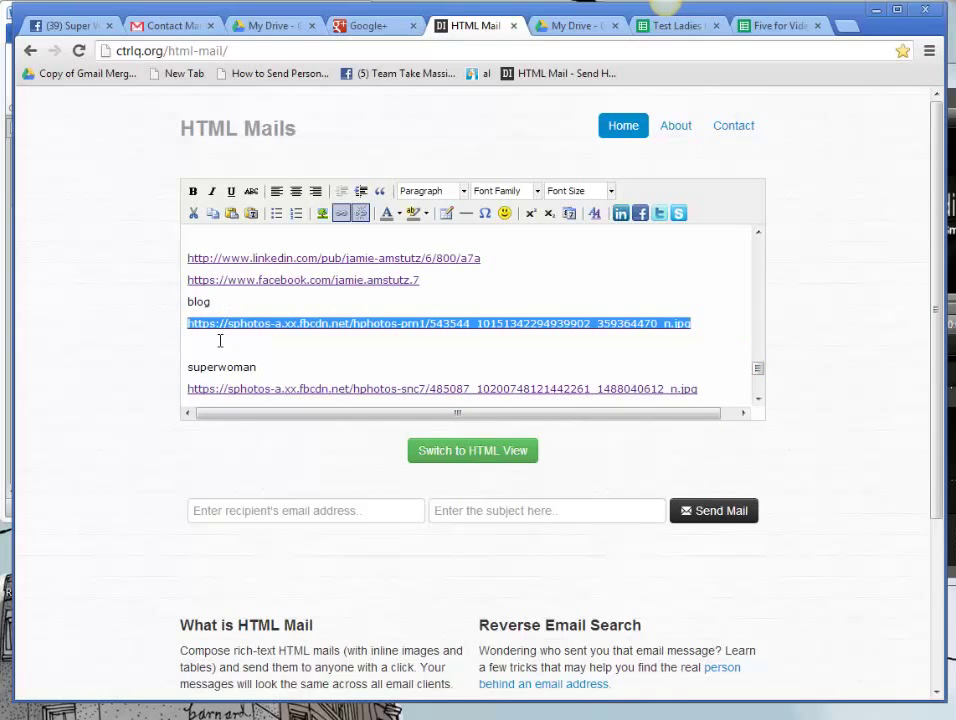
left_click(191, 237)
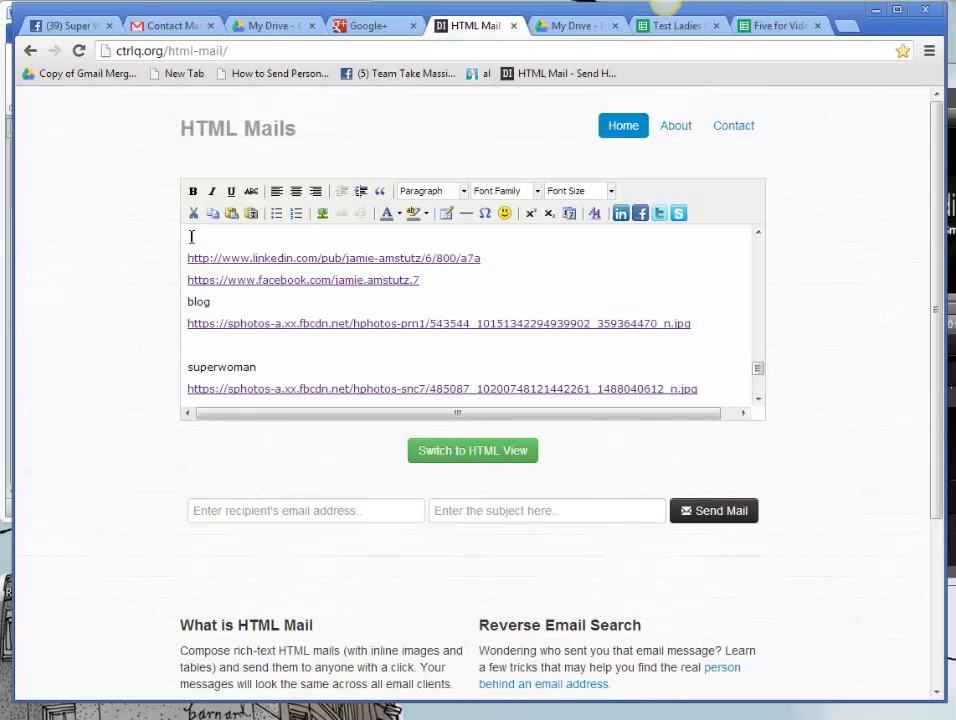
left_click(322, 213)
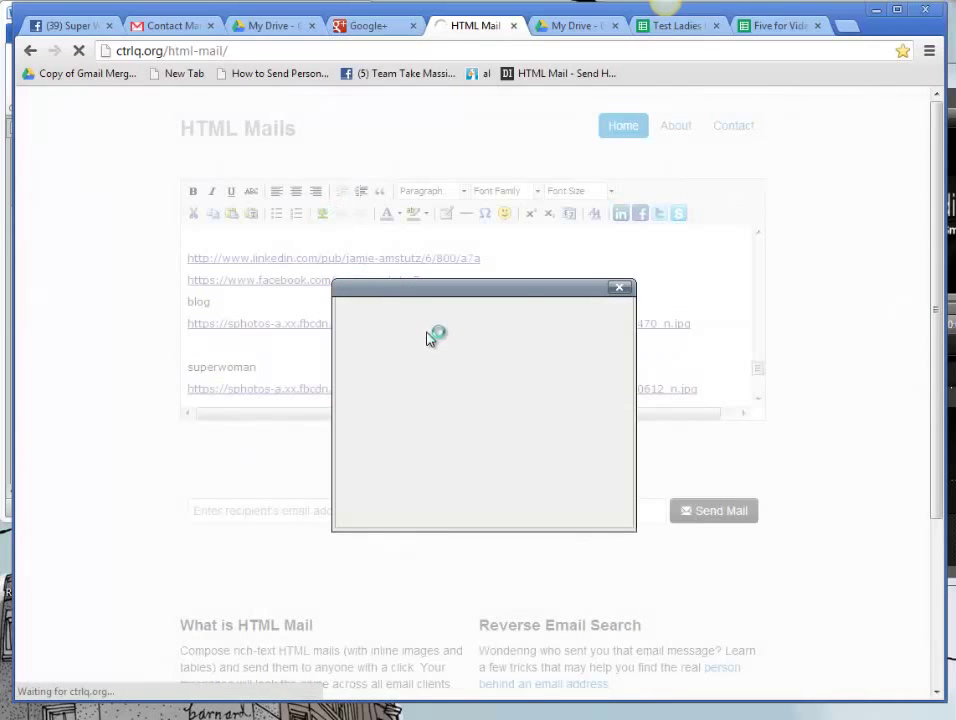
right_click(457, 337)
left_click(497, 420)
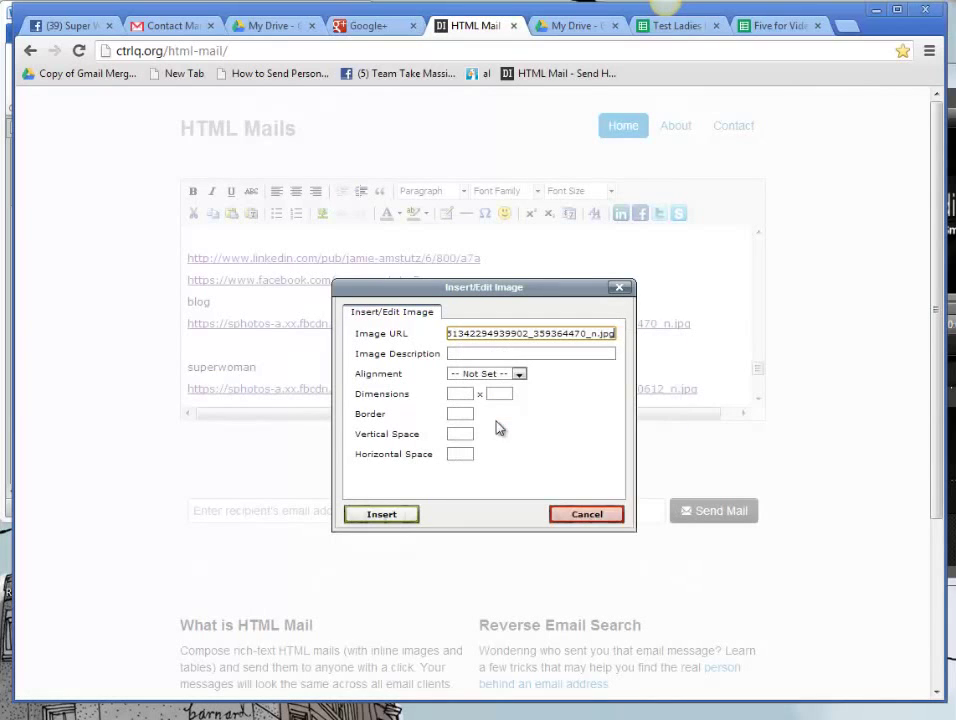
left_click(381, 514)
left_click(445, 325)
Step: Drag the blog image's corner handle to reduce it to a small thumbnail above the LinkedIn link
left_click(757, 367)
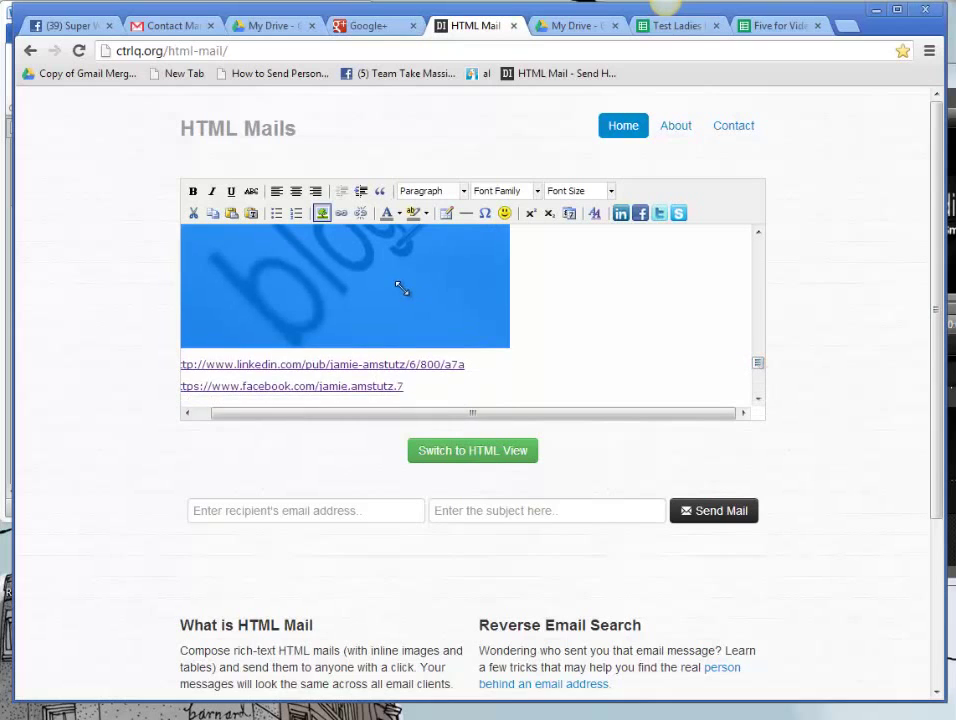
left_click_drag(502, 345, 240, 234)
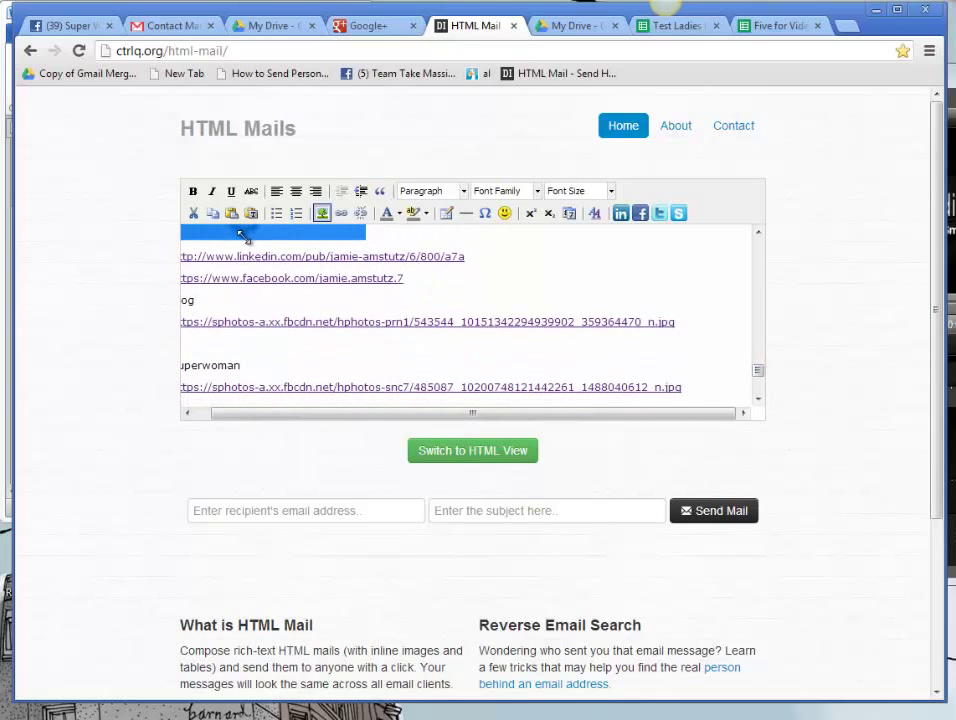
left_click(535, 241)
mouse_move(760, 376)
left_mouse_down()
mouse_move(760, 358)
mouse_move(759, 367)
left_mouse_up()
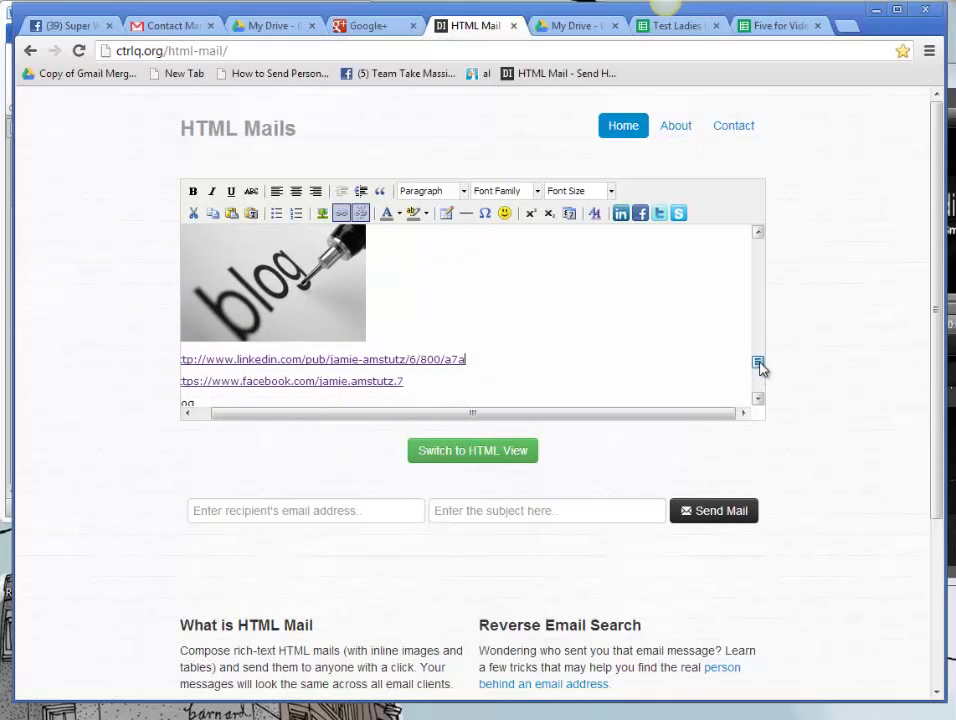
left_click(300, 322)
left_click_drag(360, 340, 270, 296)
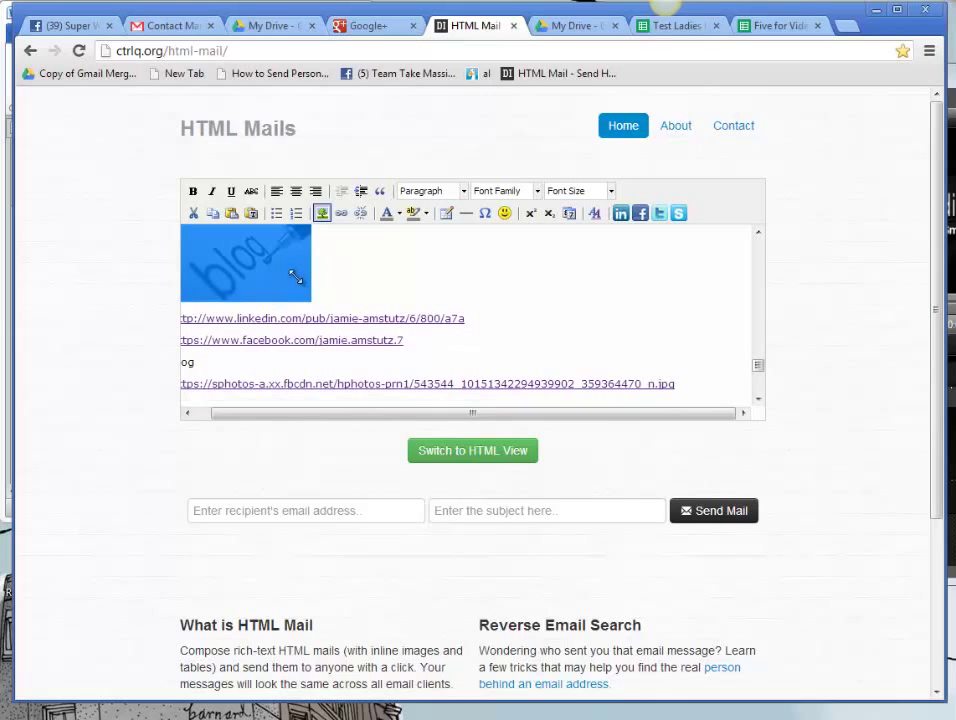
key("ctrl+z")
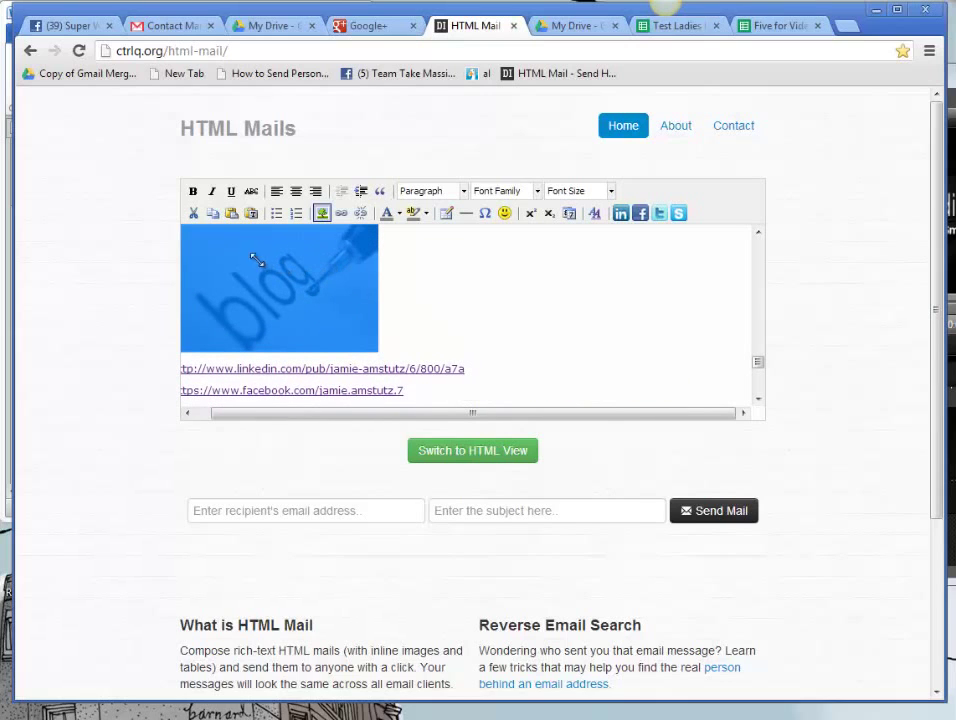
left_click_drag(372, 347, 288, 285)
left_click(321, 247)
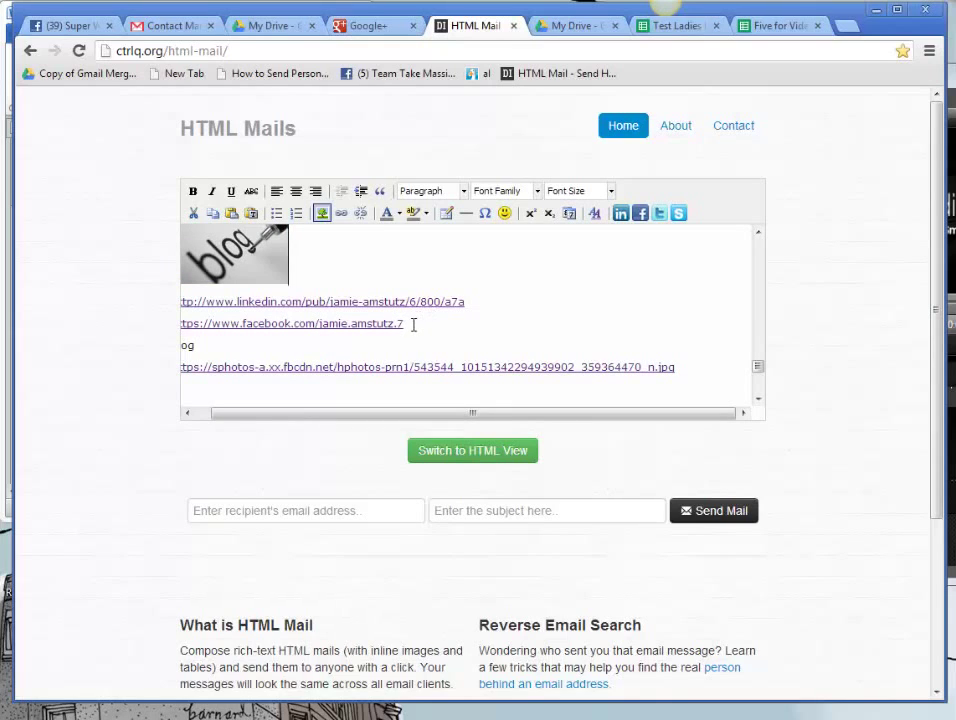
Step: Link the blog thumbnail to the last empowernetwork.com blog address in the email
left_click_drag(397, 323, 286, 323)
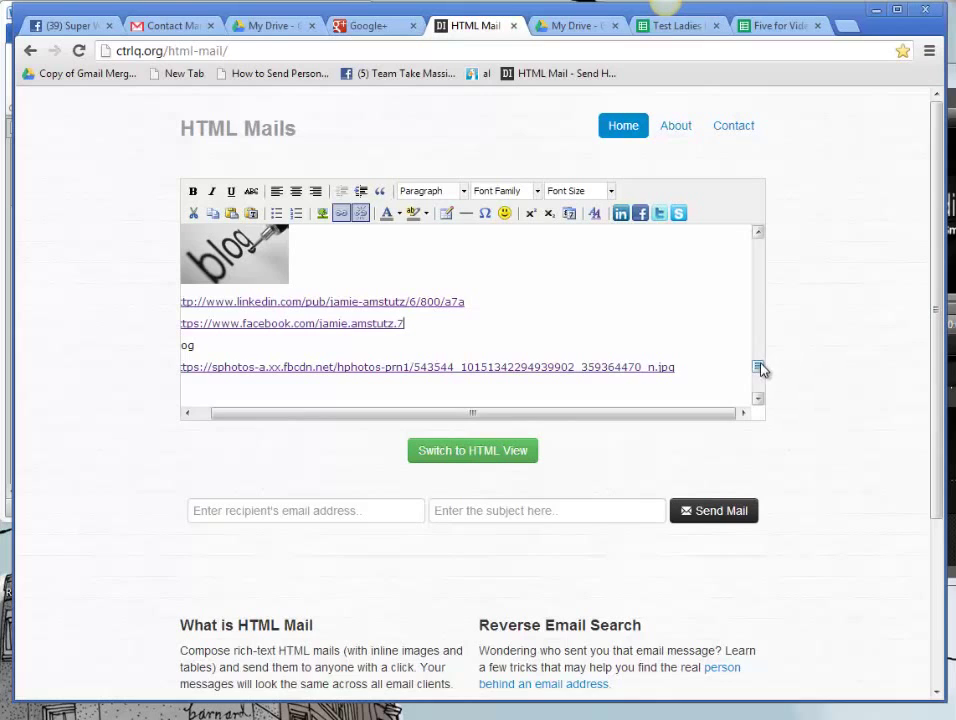
left_click_drag(760, 368, 760, 382)
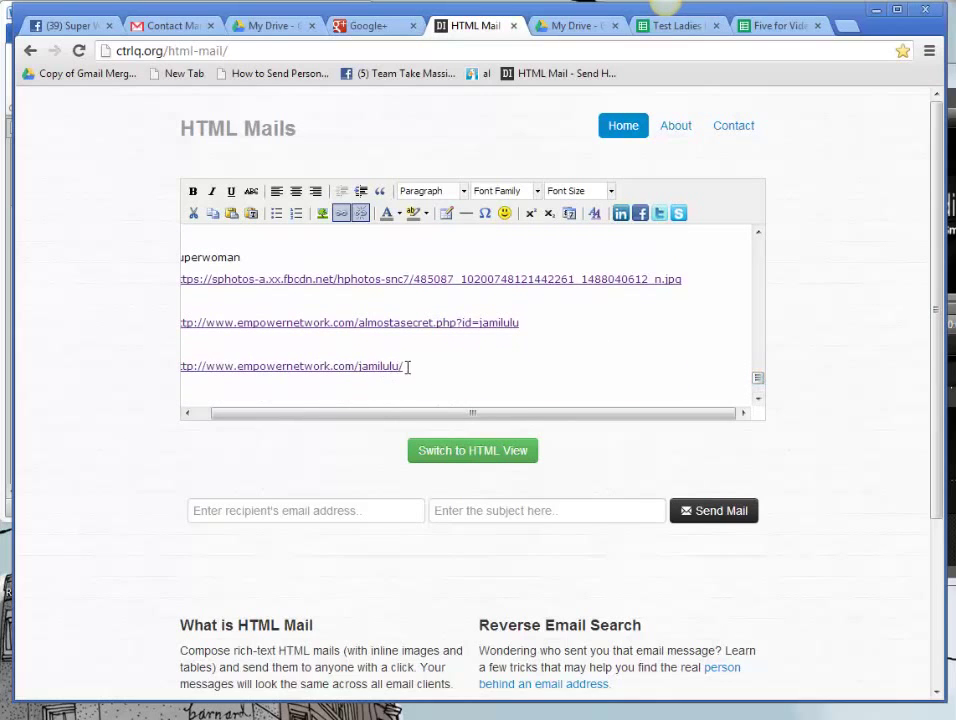
left_click_drag(408, 367, 170, 371)
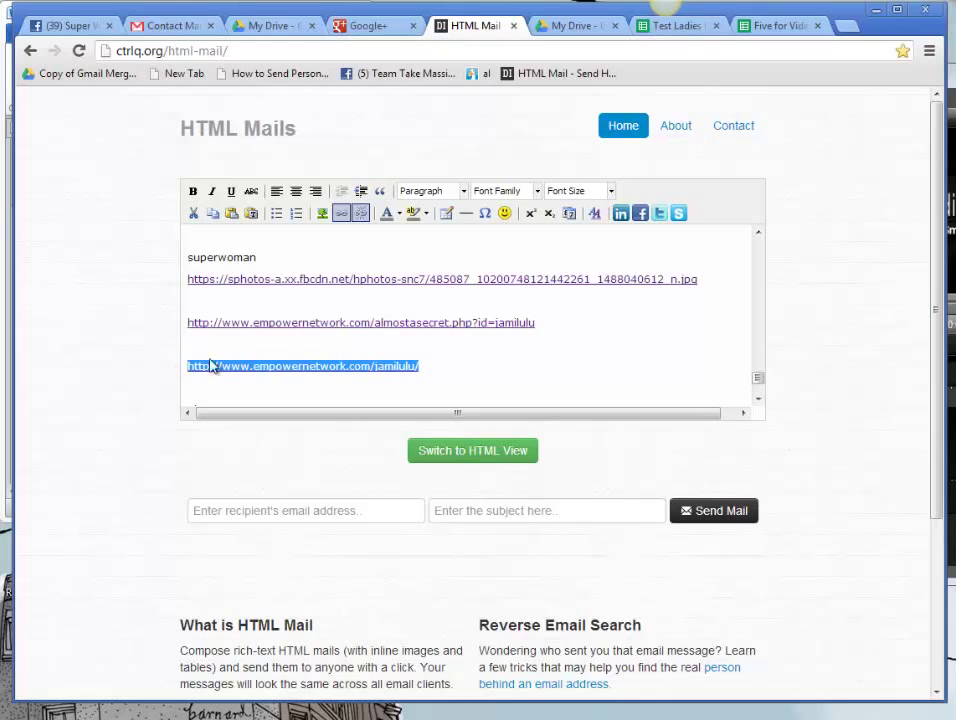
left_click_drag(761, 377, 760, 367)
left_click(247, 257)
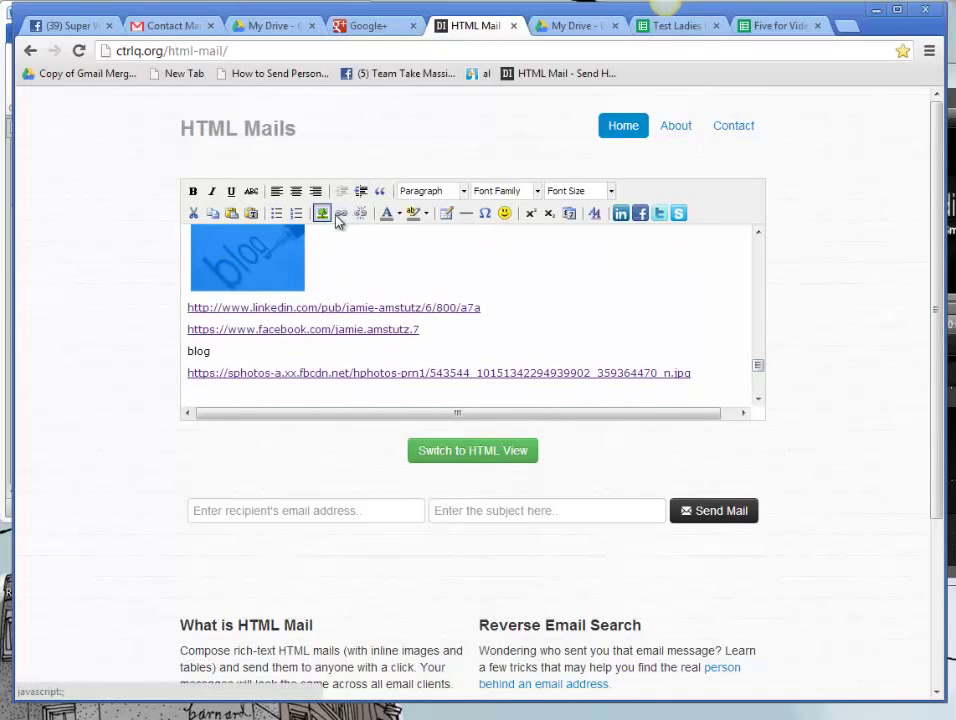
left_click(341, 214)
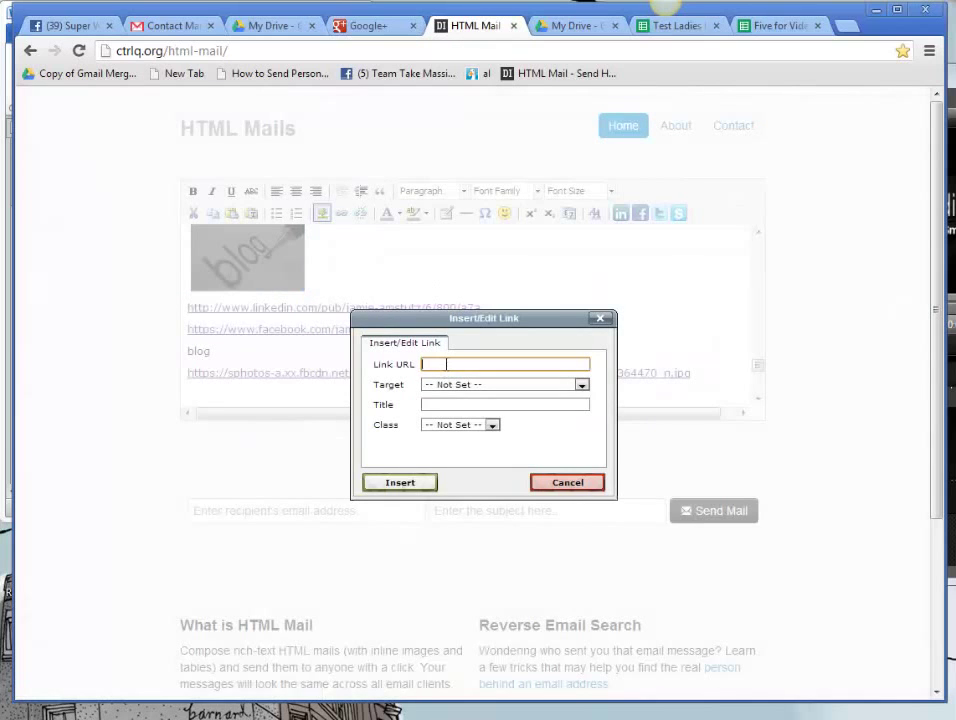
key("ctrl+v")
left_click(400, 483)
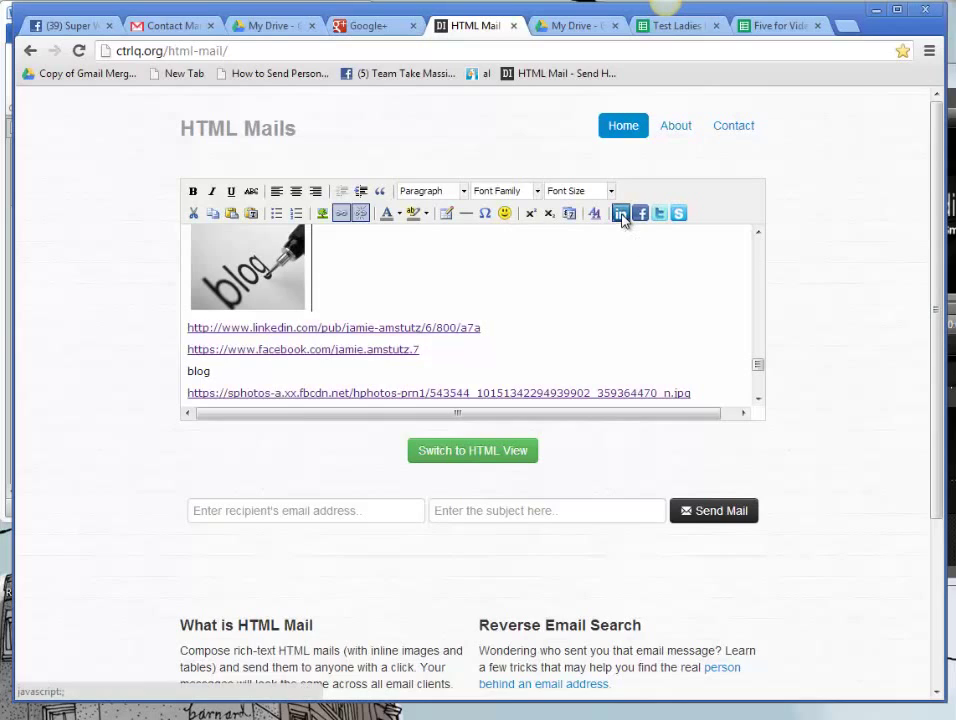
Step: Insert a LinkedIn icon beside the blog image and stretch it slightly
left_click(621, 214)
left_click(320, 300)
left_click_drag(320, 300, 327, 293)
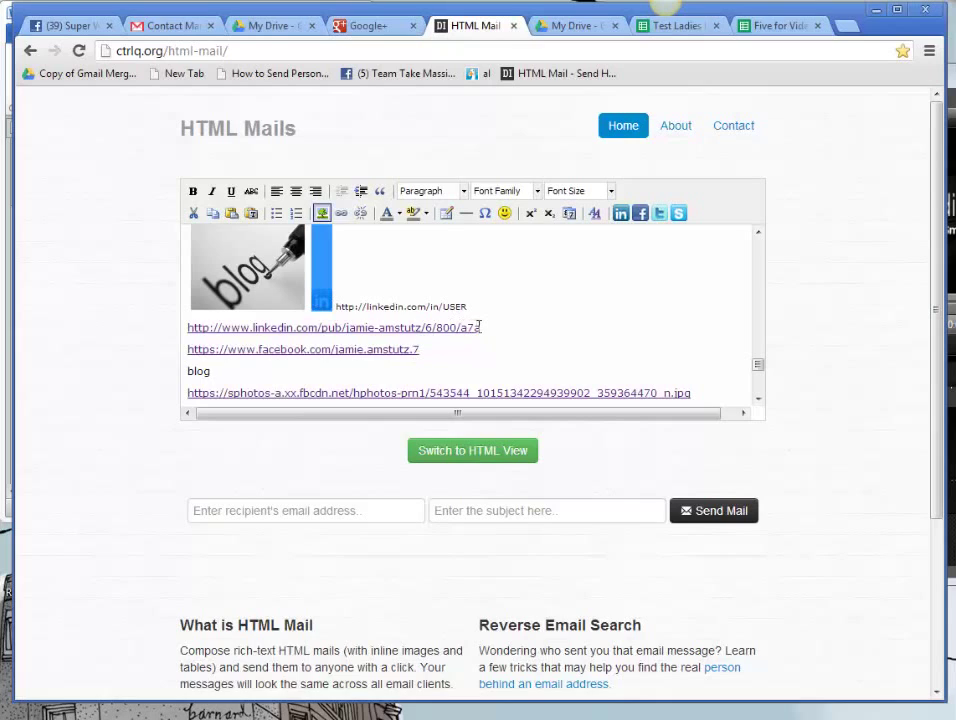
Step: Link the LinkedIn icon to the LinkedIn profile address and select its placeholder text
left_click_drag(481, 327, 156, 326)
key("ctrl+c")
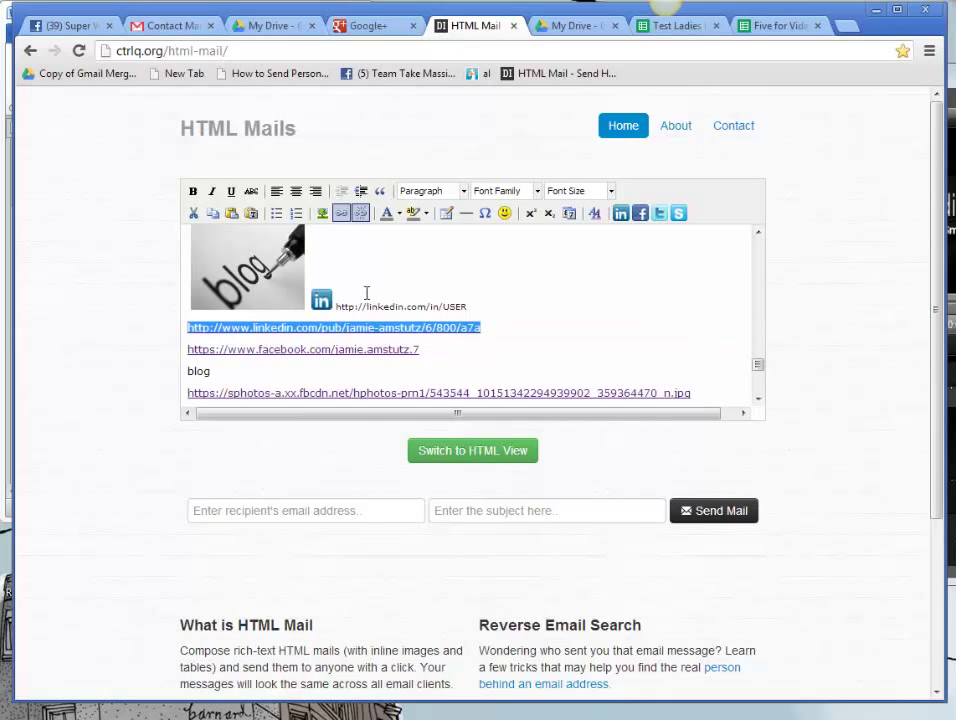
left_click(320, 300)
left_click(341, 213)
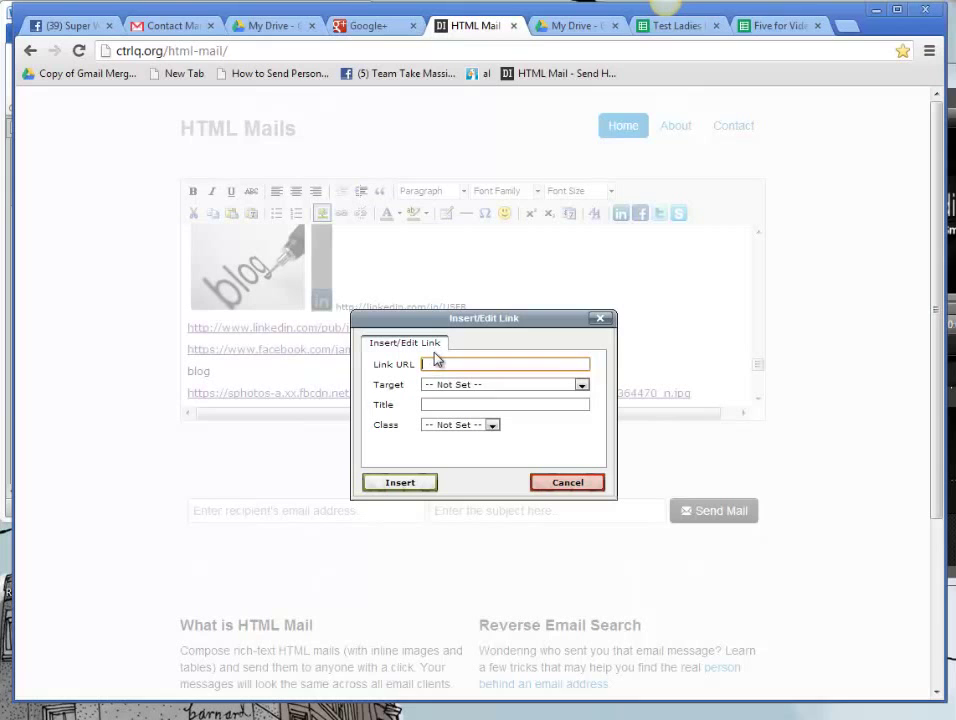
key("ctrl+v")
left_click(420, 481)
left_click_drag(468, 310, 337, 310)
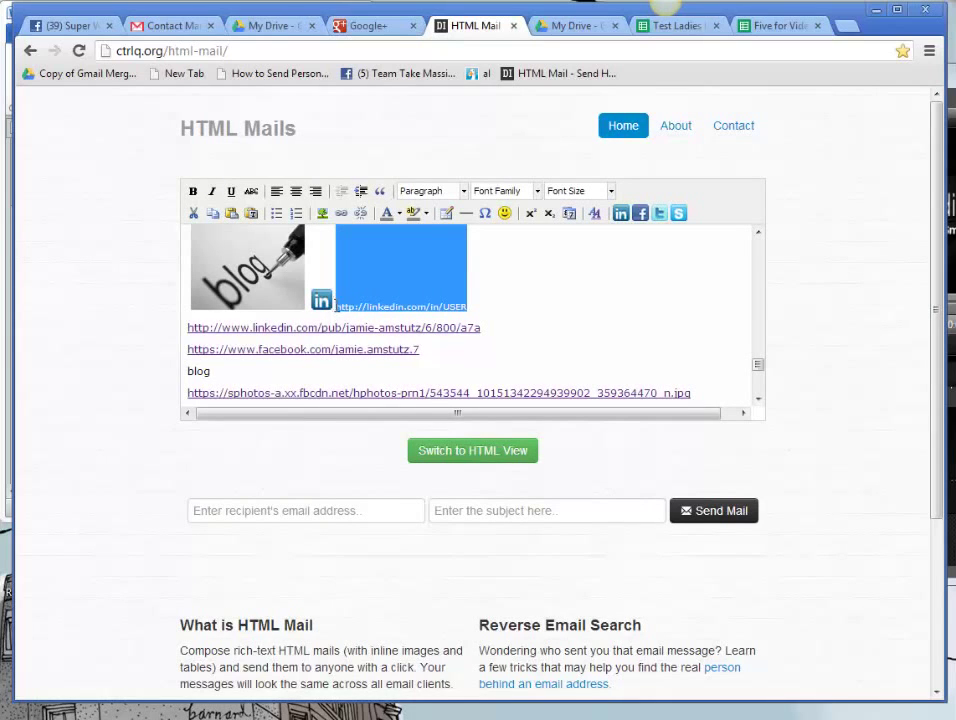
Step: Delete the LinkedIn placeholder text and insert a Facebook icon beside the LinkedIn icon
key("BackSpace")
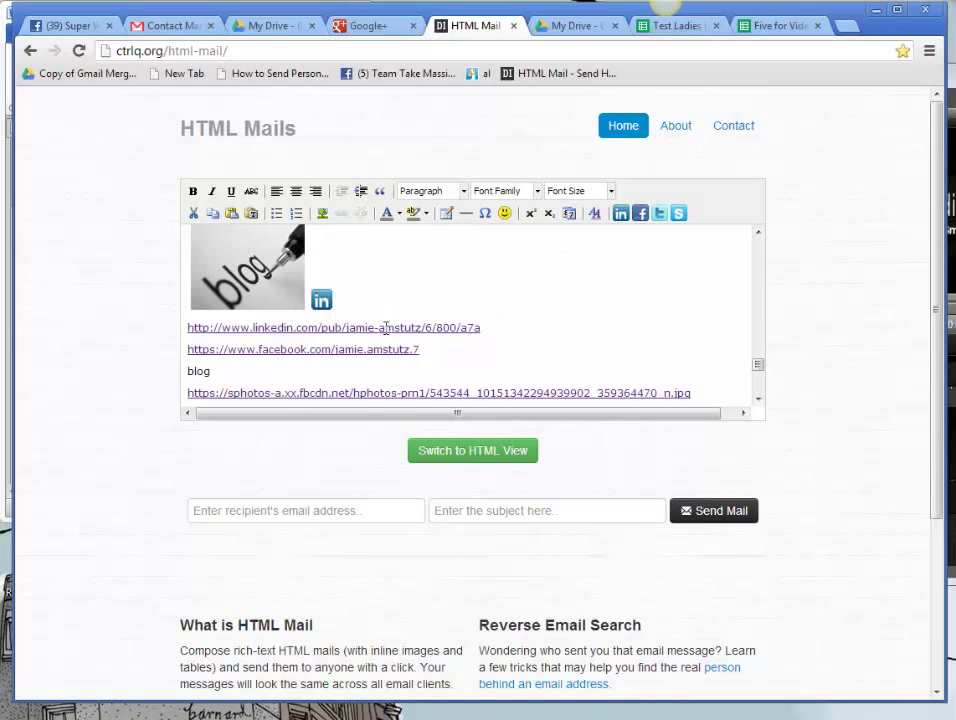
left_click(640, 213)
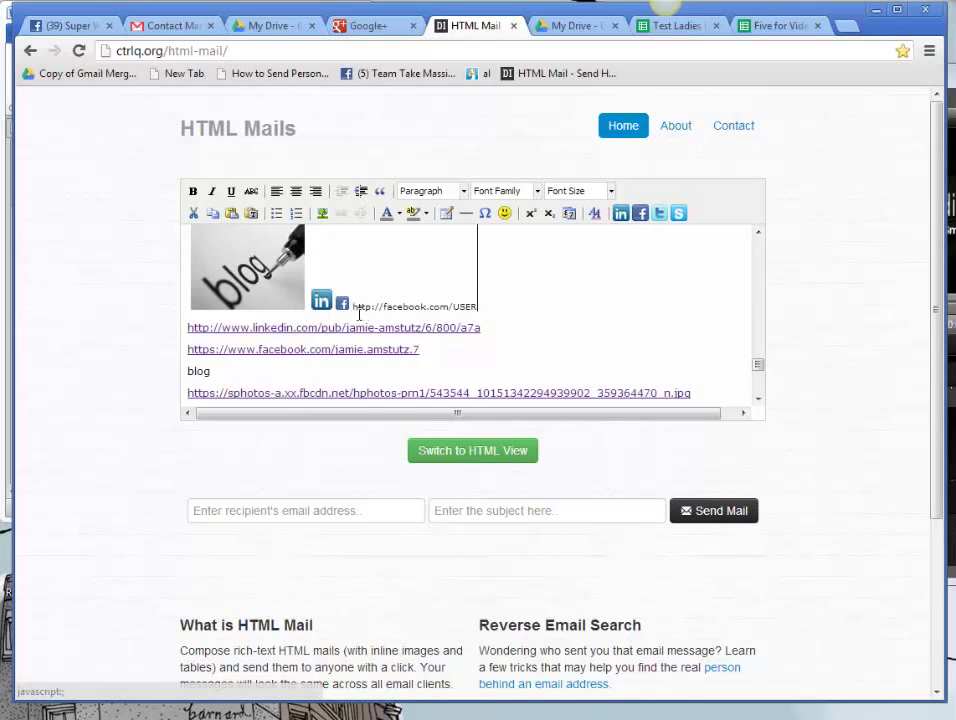
left_click_drag(341, 305, 351, 290)
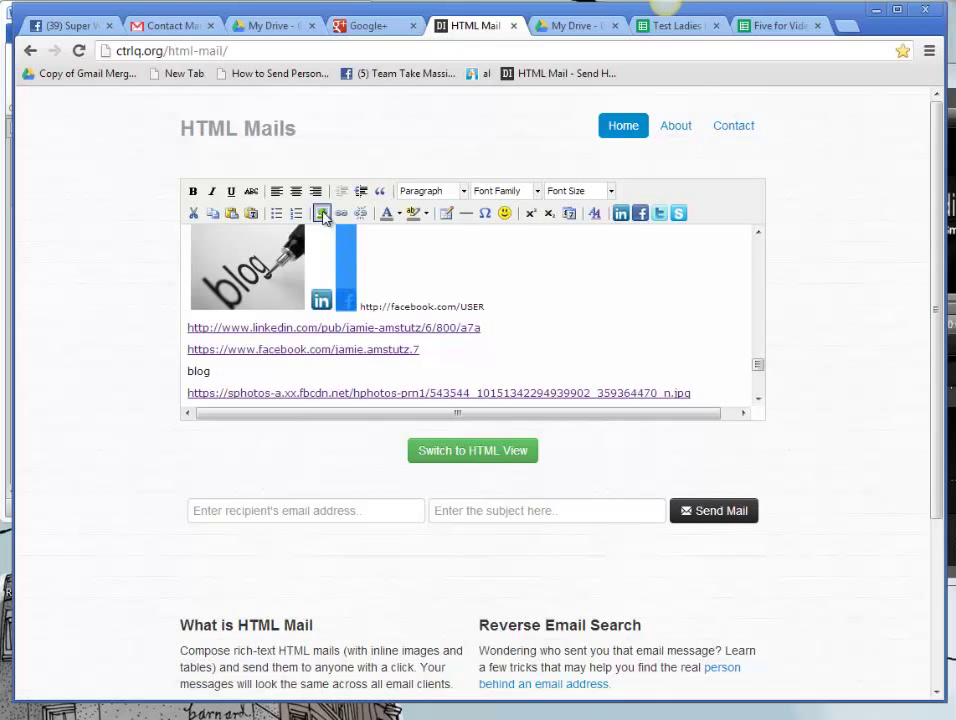
left_click(322, 213)
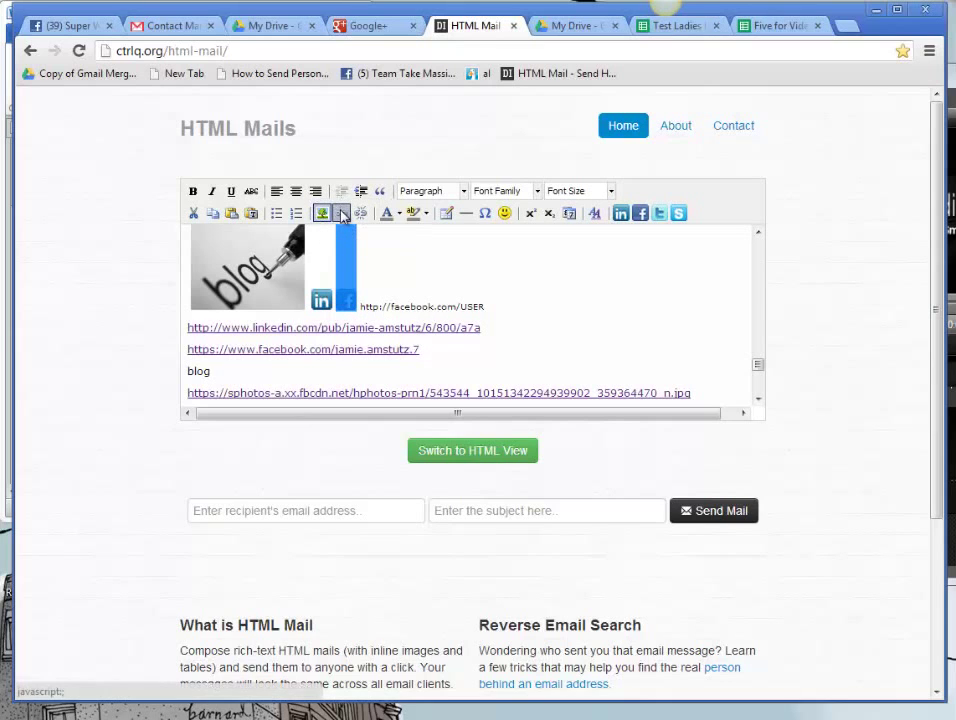
left_click(339, 213)
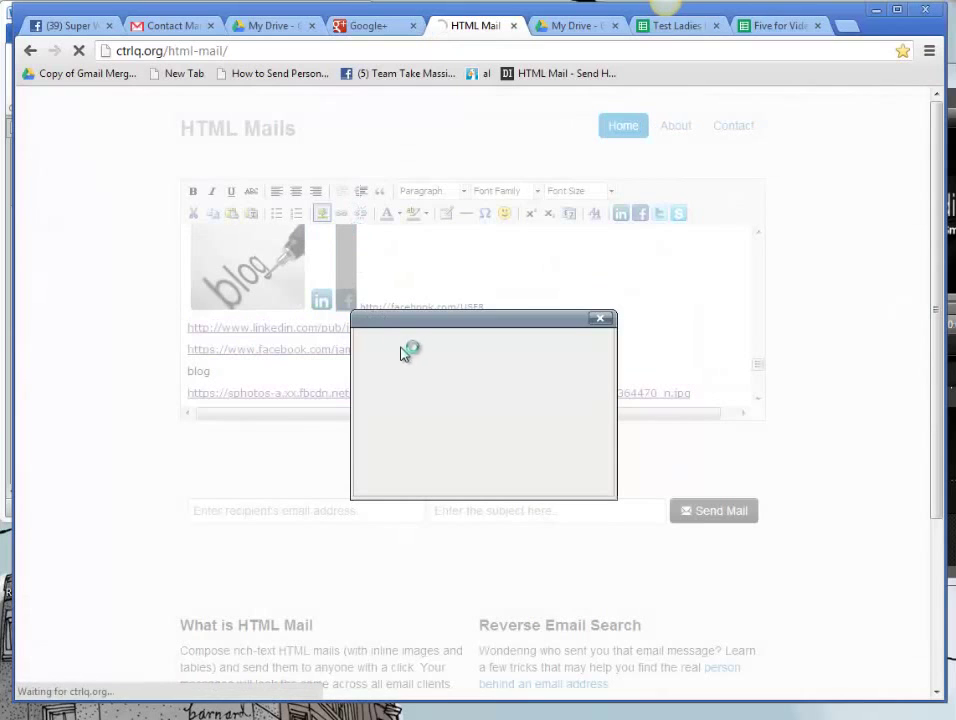
left_click(600, 318)
Step: Link the Facebook icon to the Facebook profile address and delete its placeholder text
left_click_drag(422, 349, 183, 358)
key("ctrl+c")
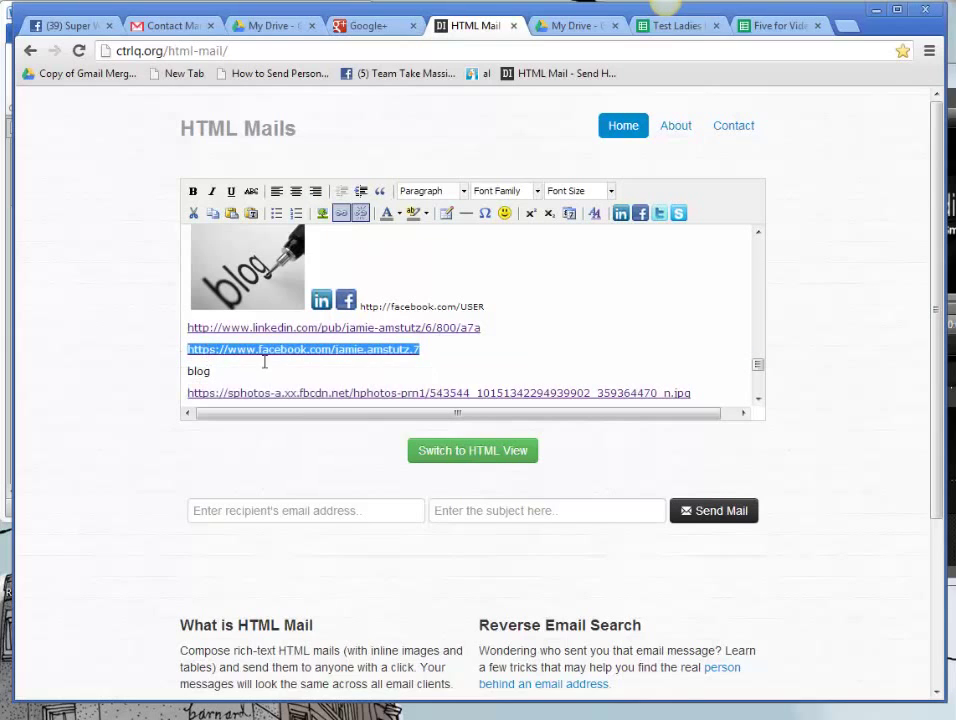
left_click(346, 300)
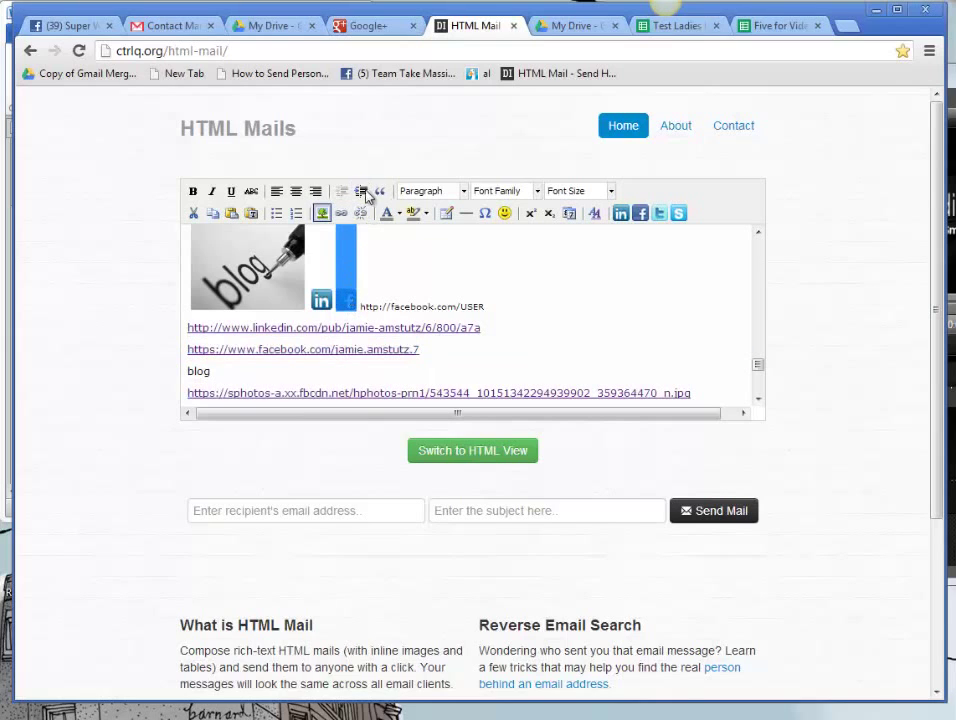
left_click(343, 214)
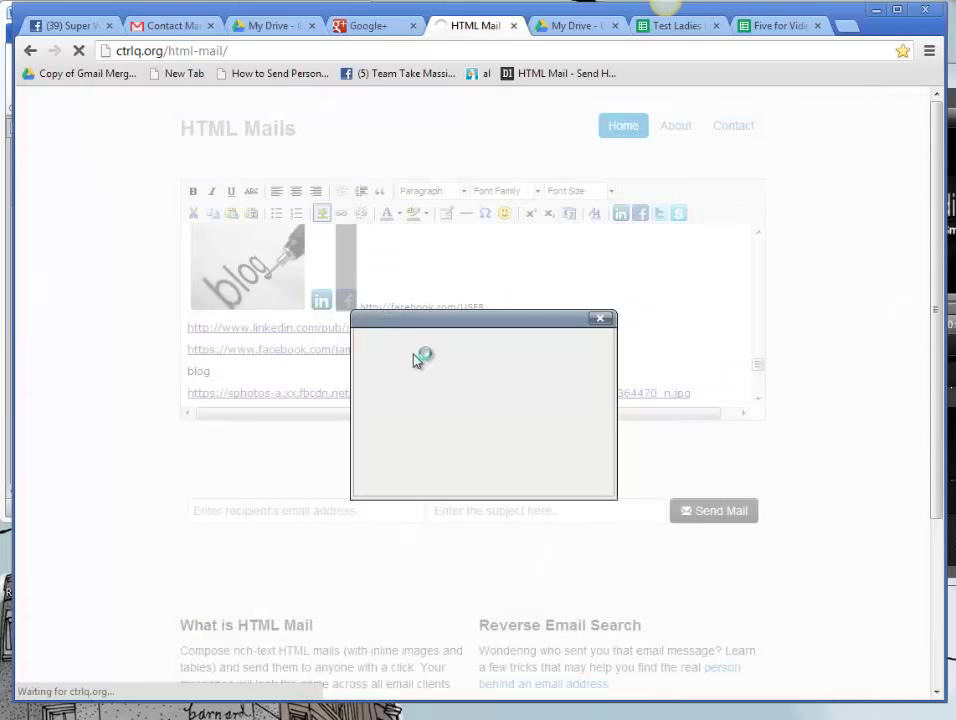
right_click(436, 365)
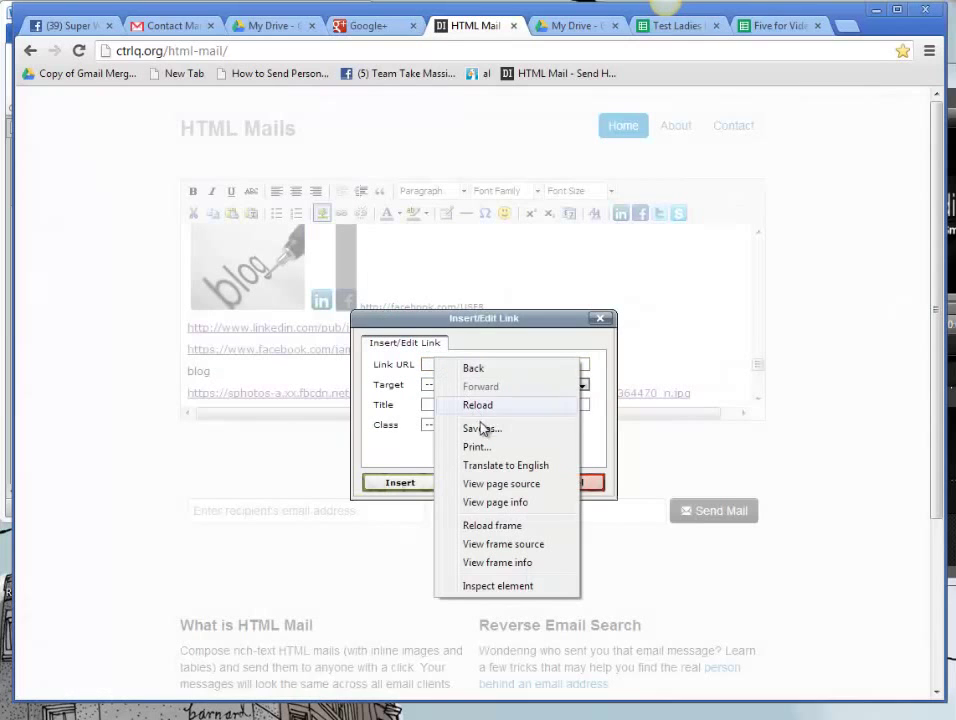
left_click(427, 365)
right_click(429, 366)
left_click(487, 455)
left_click(399, 483)
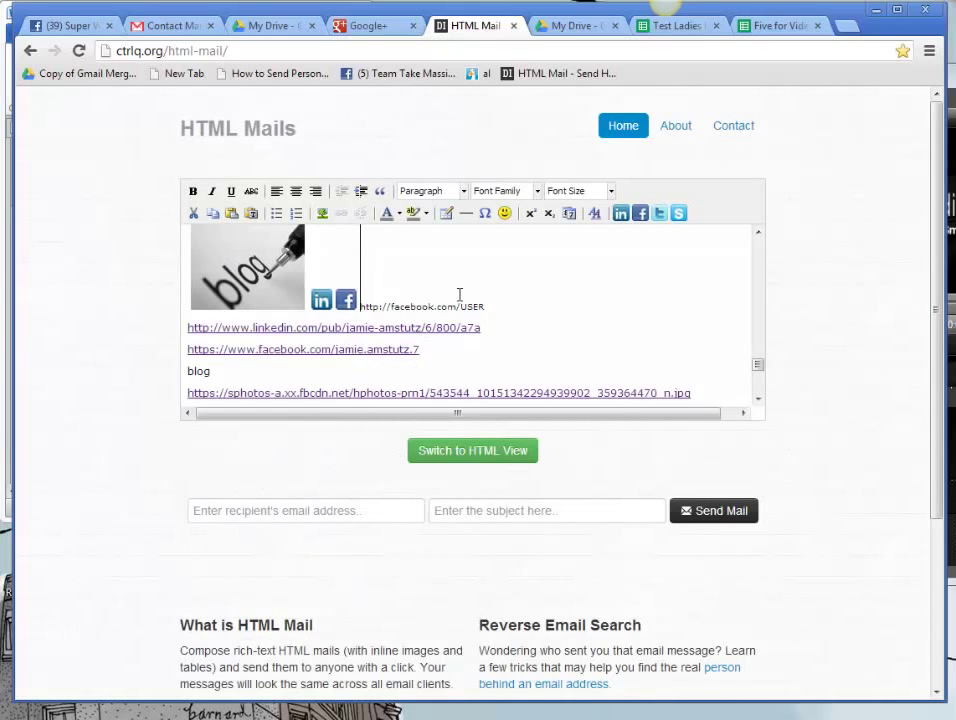
left_click_drag(487, 304, 355, 308)
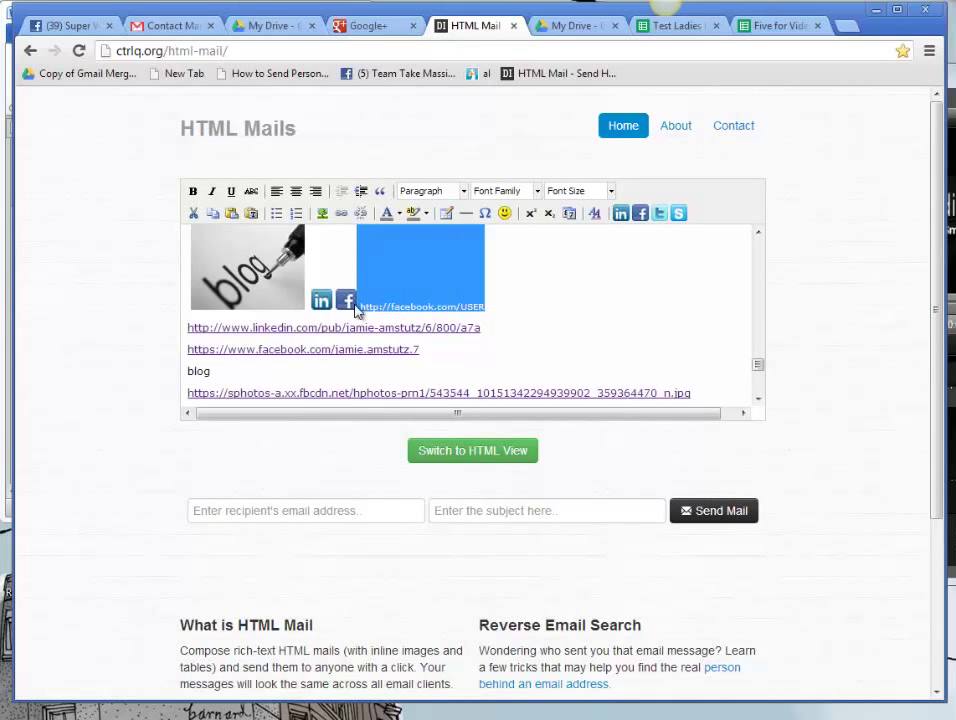
key("BackSpace")
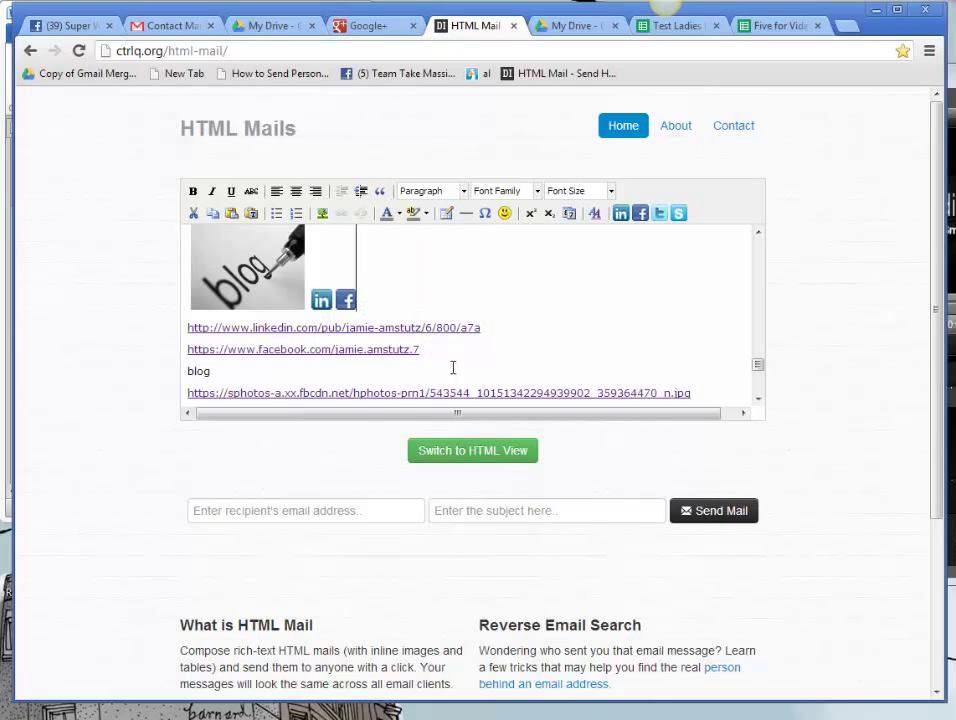
Step: Delete the LinkedIn and Facebook address lines and the leftover blog and superwoman photo-address lines
left_click_drag(442, 352, 186, 338)
key("BackSpace")
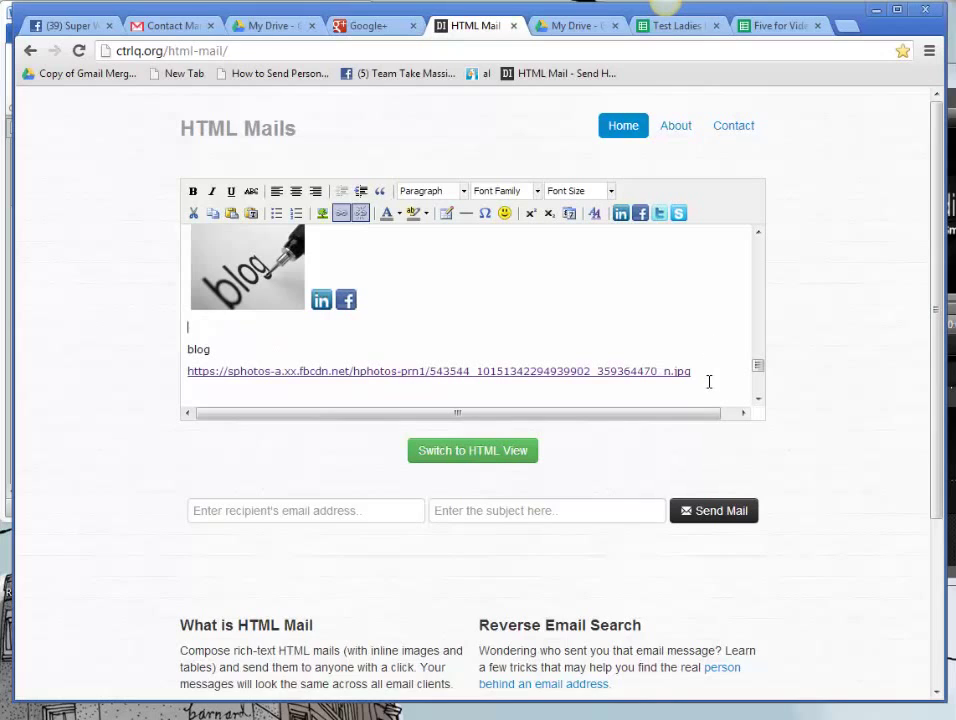
left_click(708, 385)
right_click(307, 389)
left_click(190, 348)
left_click_drag(190, 348, 698, 384)
key("ctrl+v")
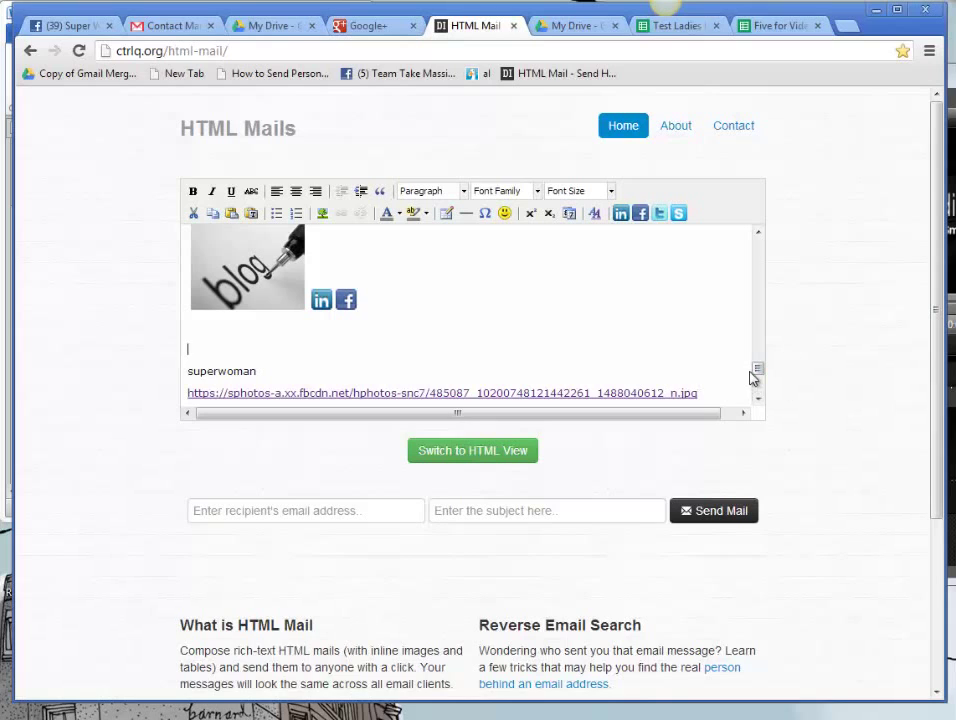
scroll(760, 378, "down", 1)
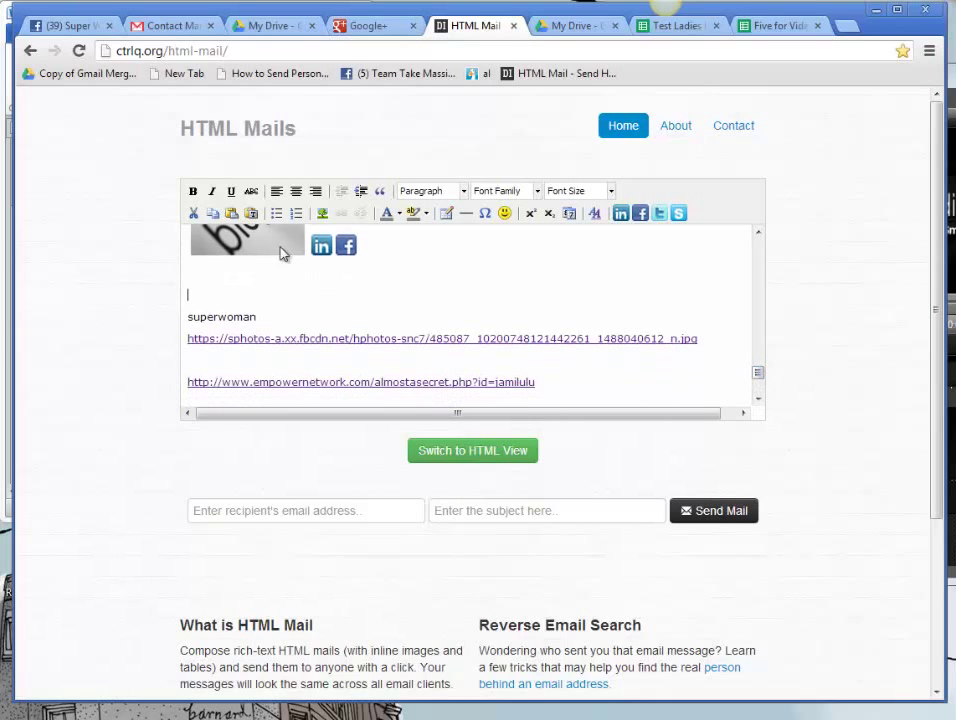
left_click_drag(188, 316, 762, 354)
key("Delete")
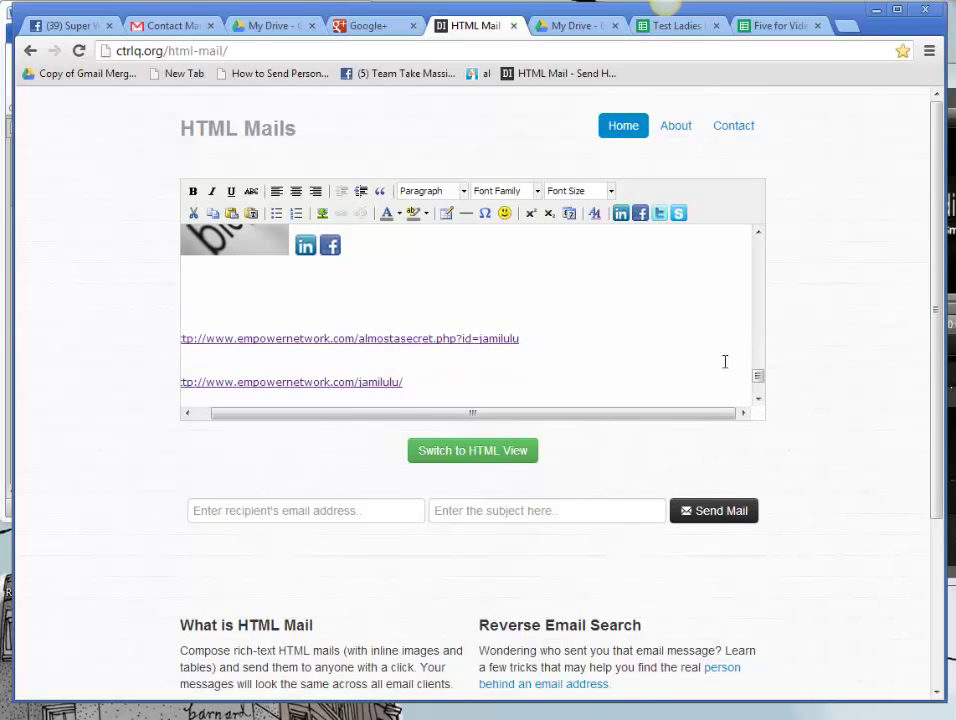
Step: Delete the second Empower Network link, leaving the almostasecret link
left_click_drag(429, 382, 100, 400)
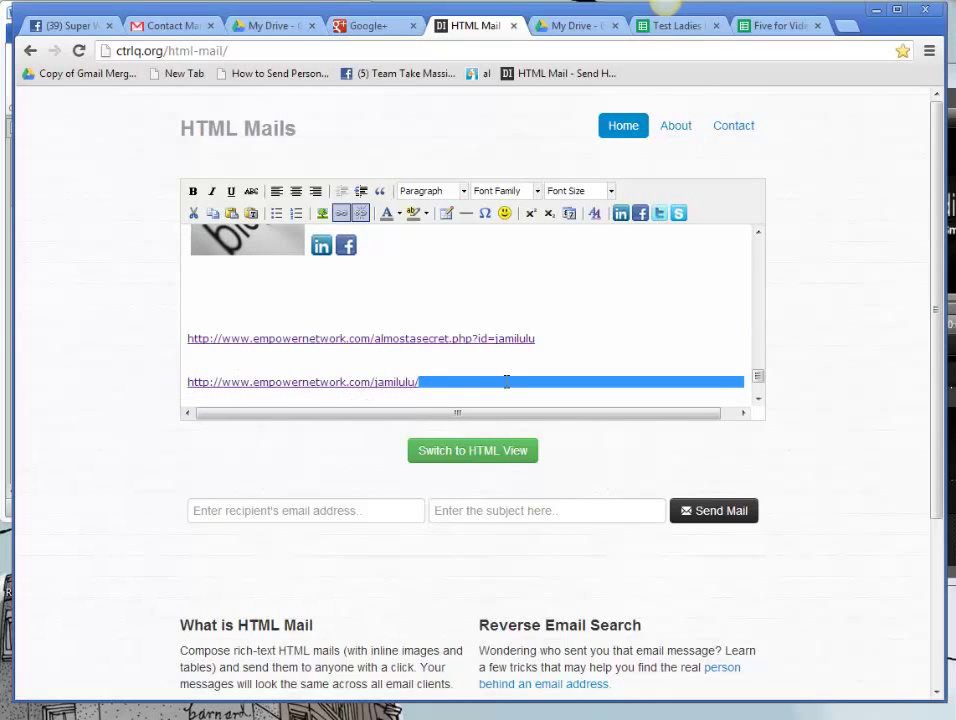
left_click_drag(505, 381, 148, 380)
key("BackSpace")
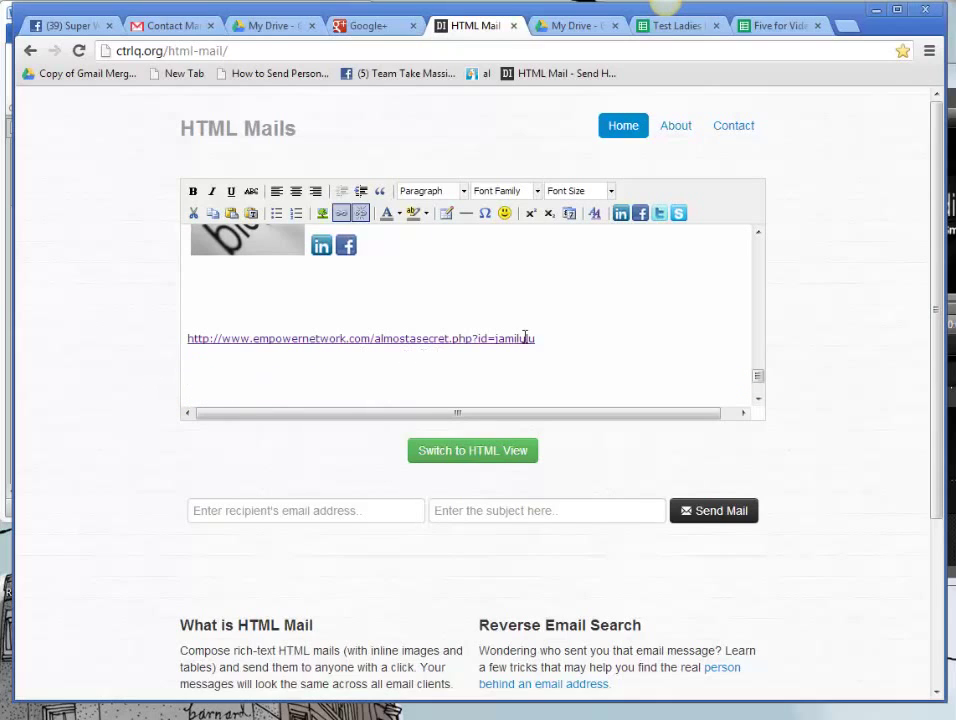
left_click_drag(540, 338, 162, 340)
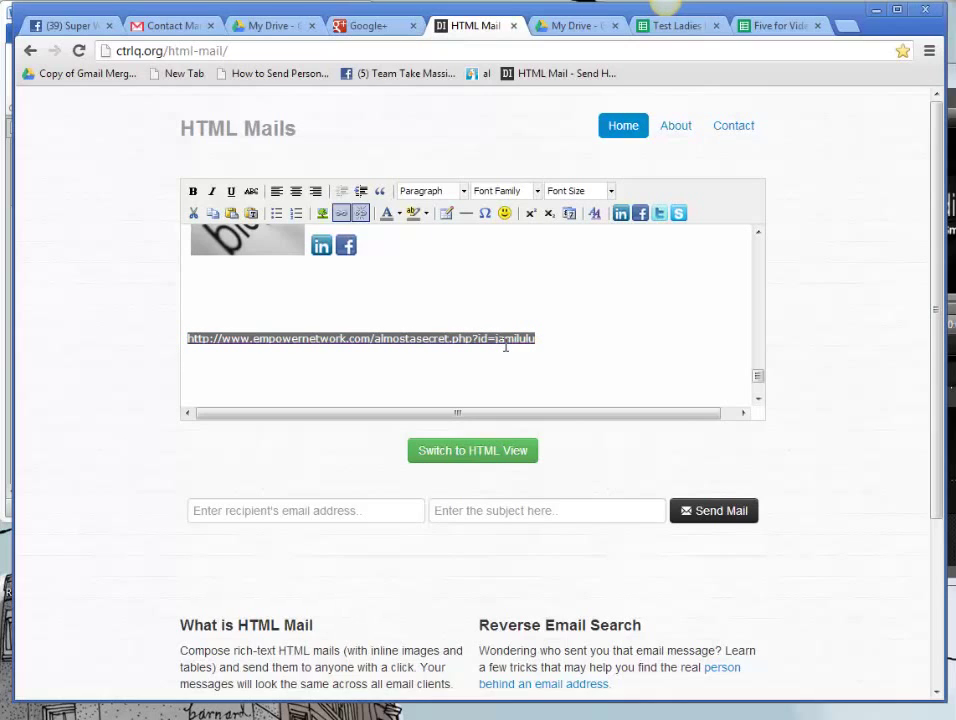
left_click_drag(764, 380, 764, 366)
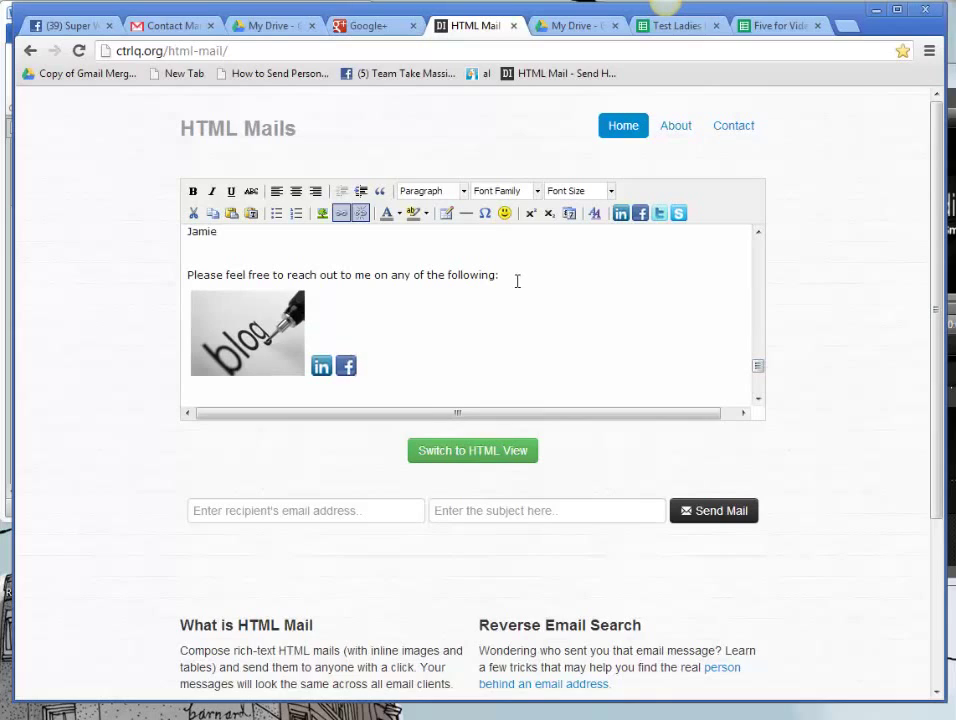
Step: Add a line 'Feel free to check out Empower Network - CLICK HERE NOW!' below the contact sentence
left_click(510, 272)
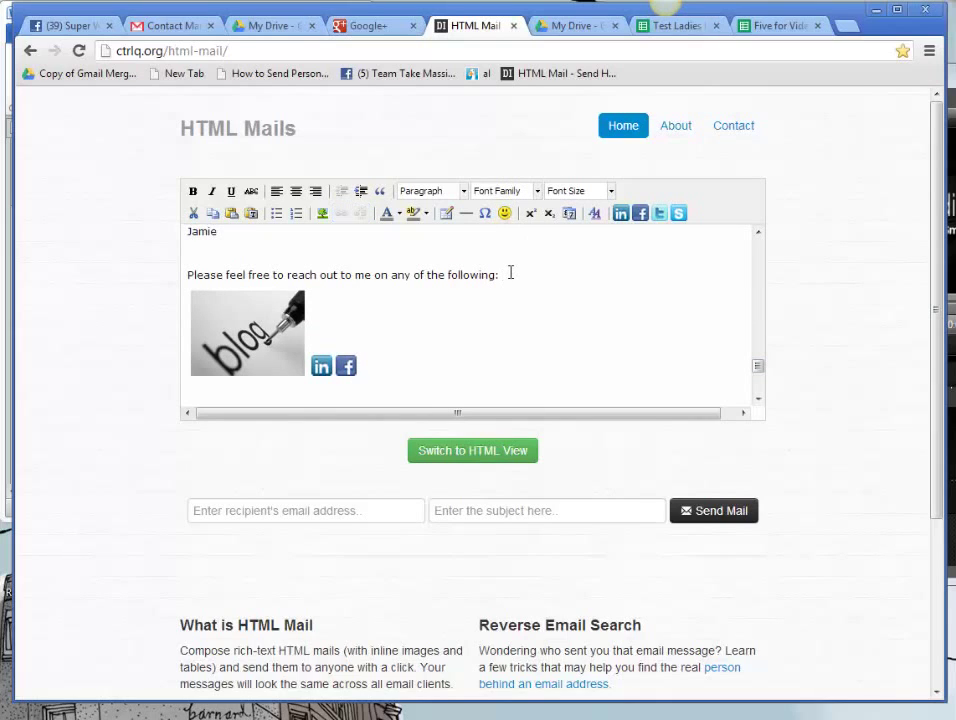
key("Return")
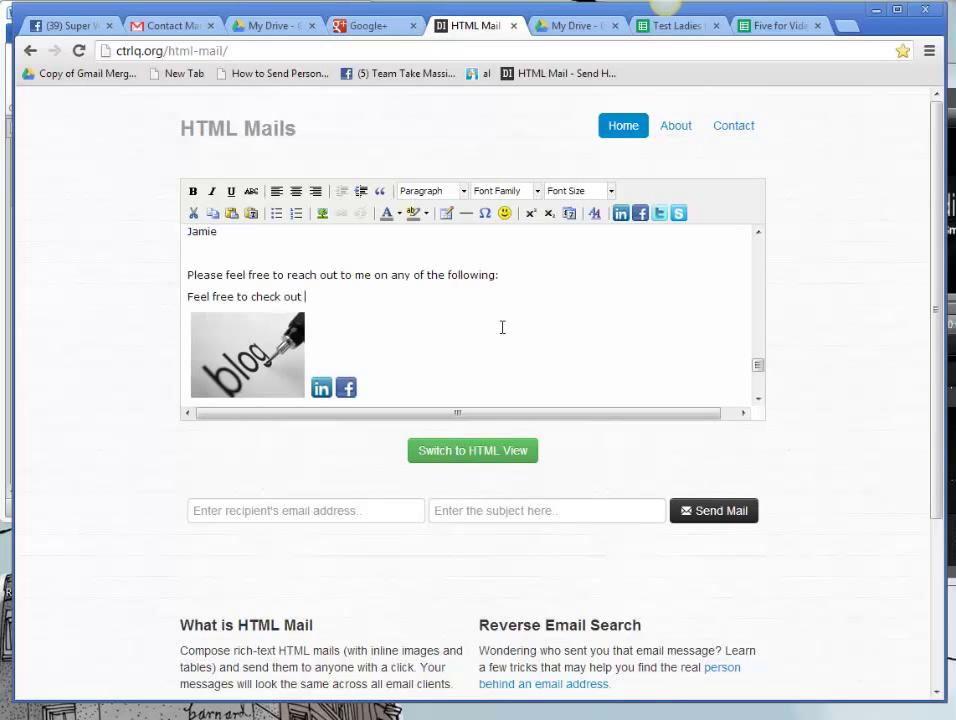
type("Empower Network - CLICK")
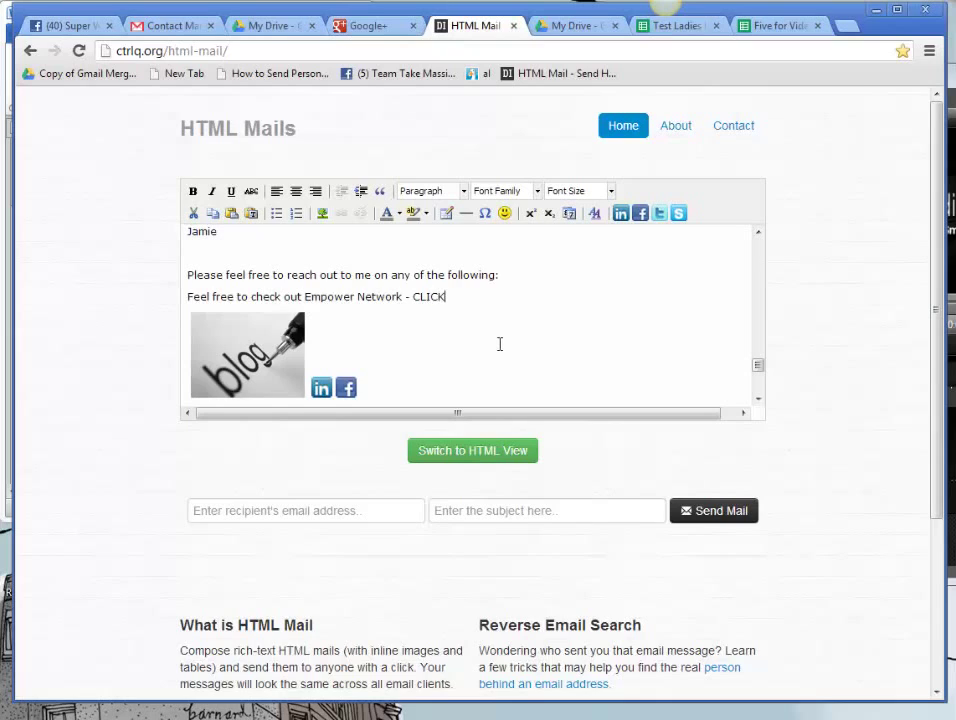
type("RE NOW!")
Step: Link 'CLICK HERE NOW!' to the copied almostasecret Empower Network address
left_click_drag(414, 298, 514, 297)
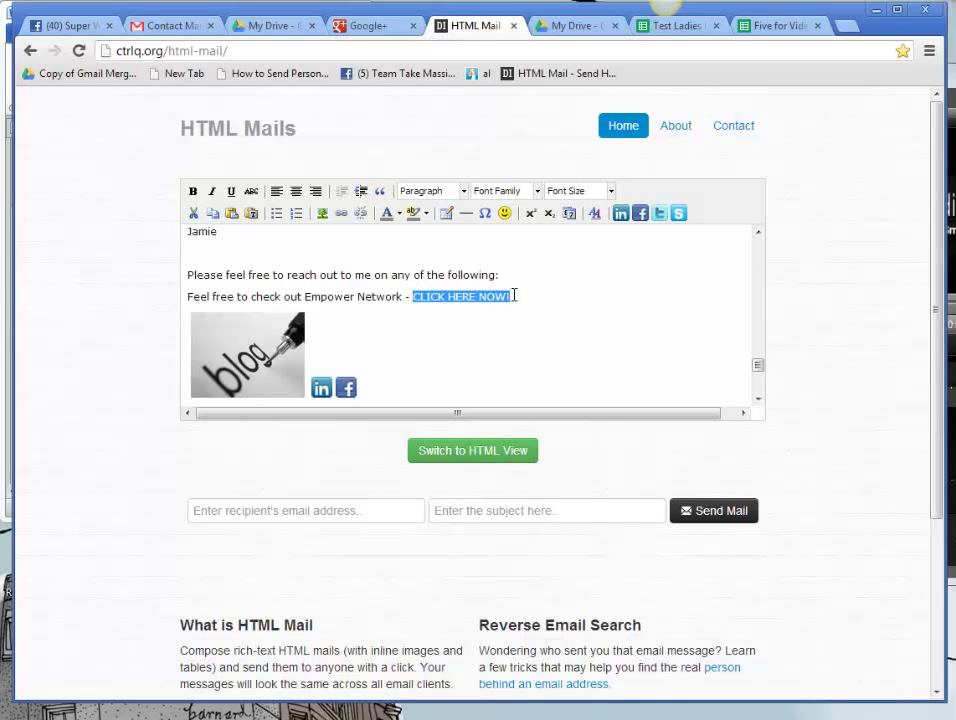
left_click(341, 213)
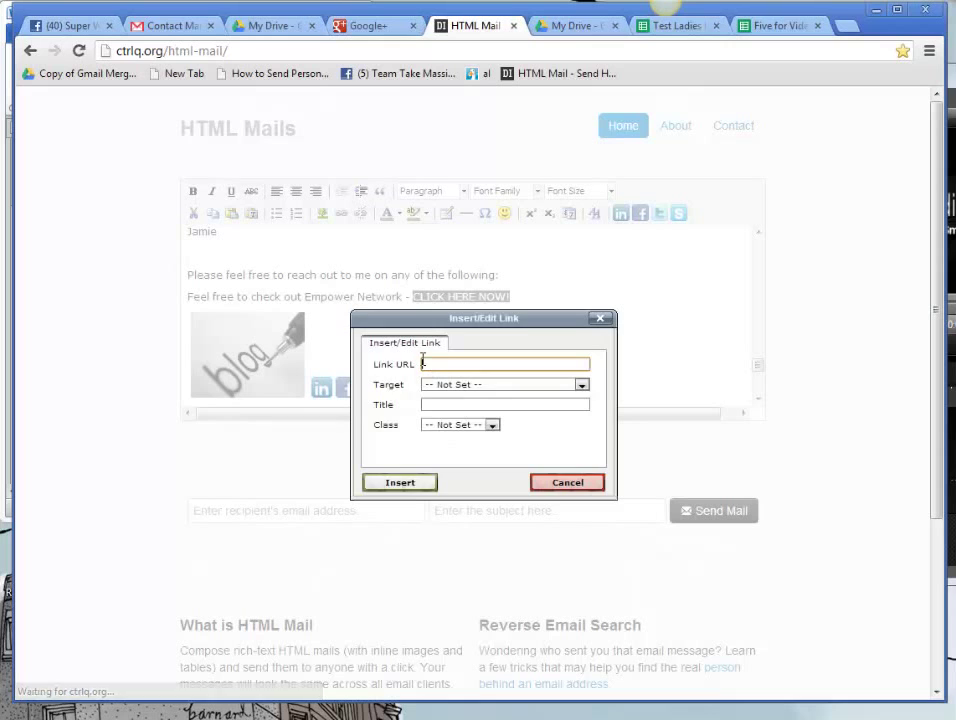
key("ctrl+v")
left_click(399, 482)
Step: Delete the leftover Empower Network URL line and its blank line, and select the gstatic Pinterest image URL
left_click_drag(762, 370, 762, 386)
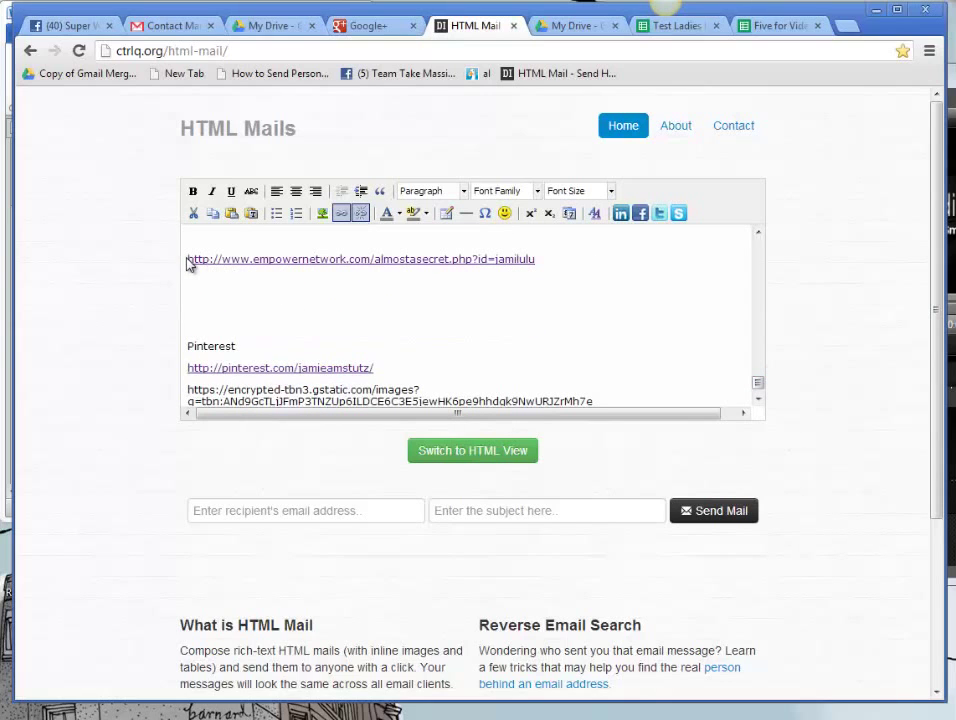
left_click_drag(192, 265, 628, 286)
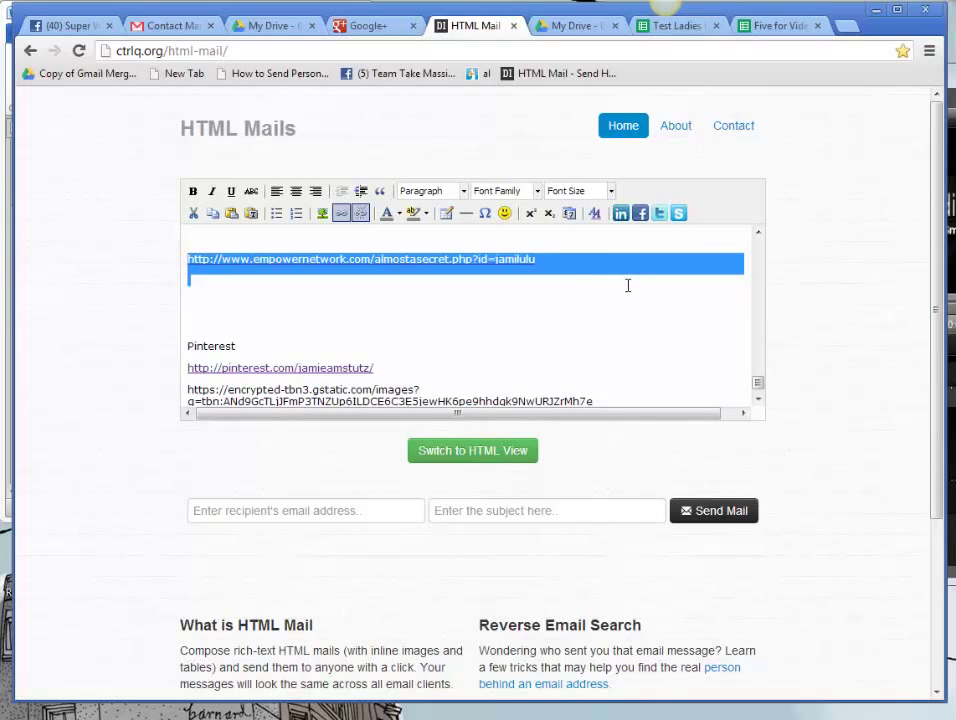
key("BackSpace")
key("Delete")
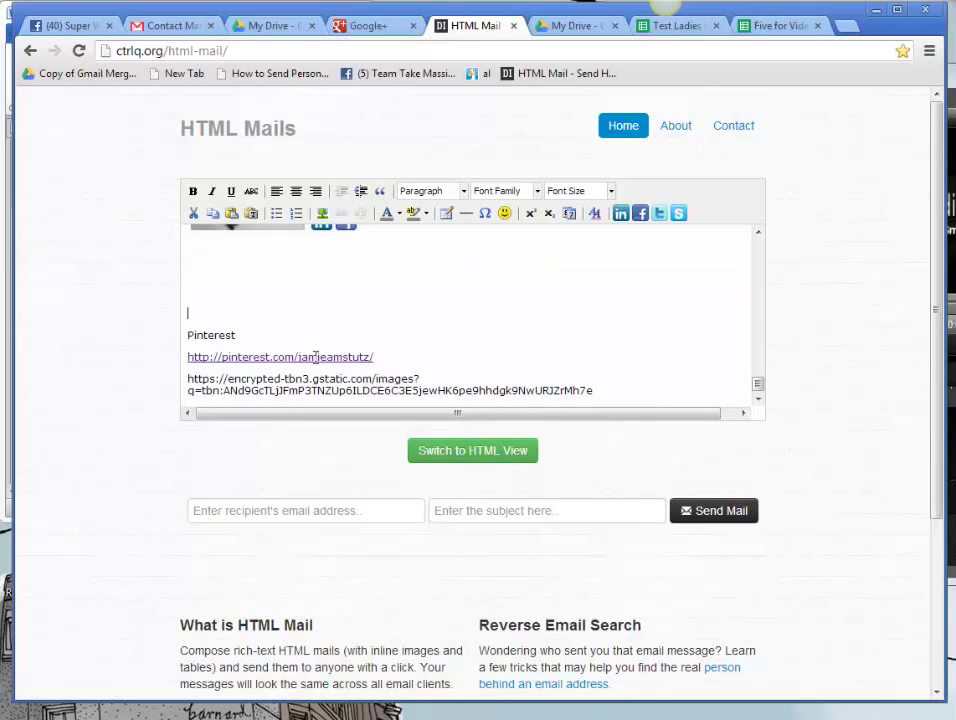
left_click_drag(188, 379, 606, 390)
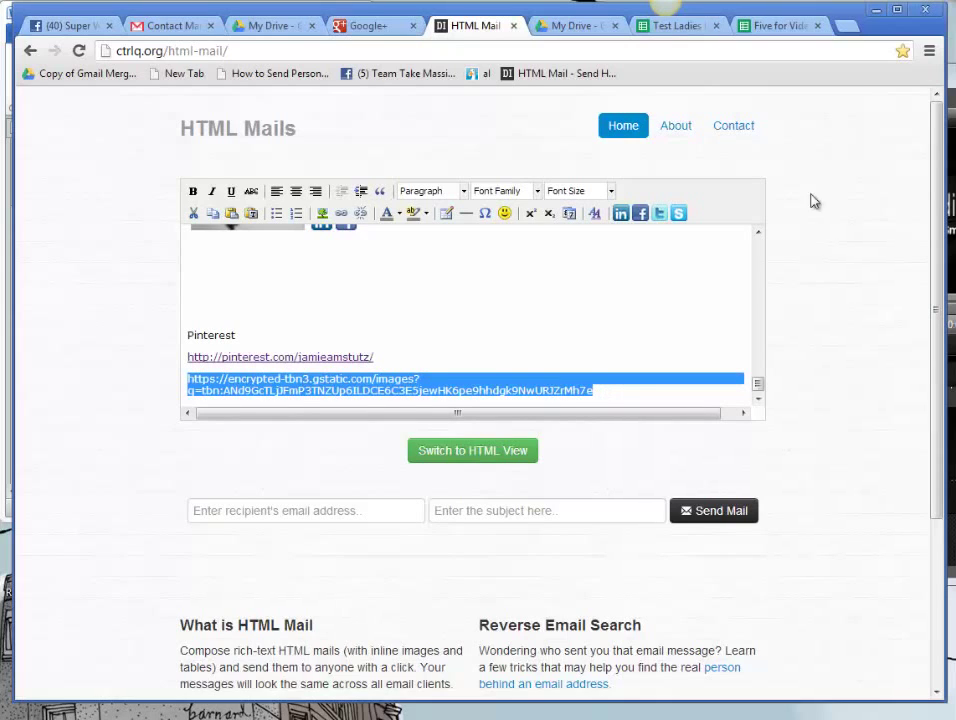
scroll(759, 388, "up", 2)
left_click(369, 305)
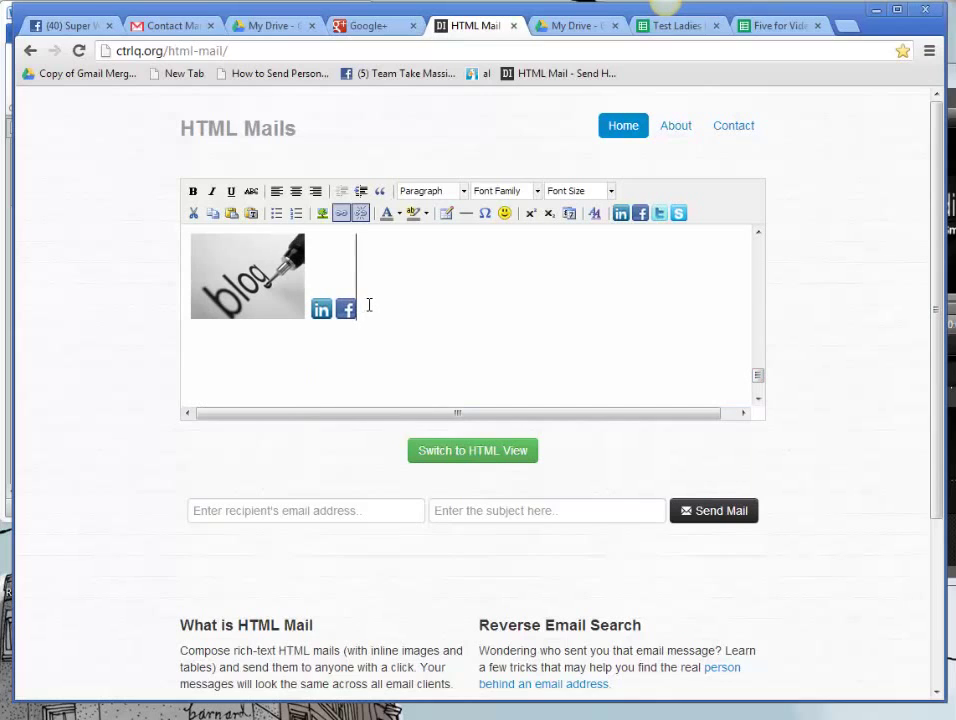
Step: Insert the Pinterest image from the gstatic URL after the Facebook icon and shrink it to icon size
left_click(320, 215)
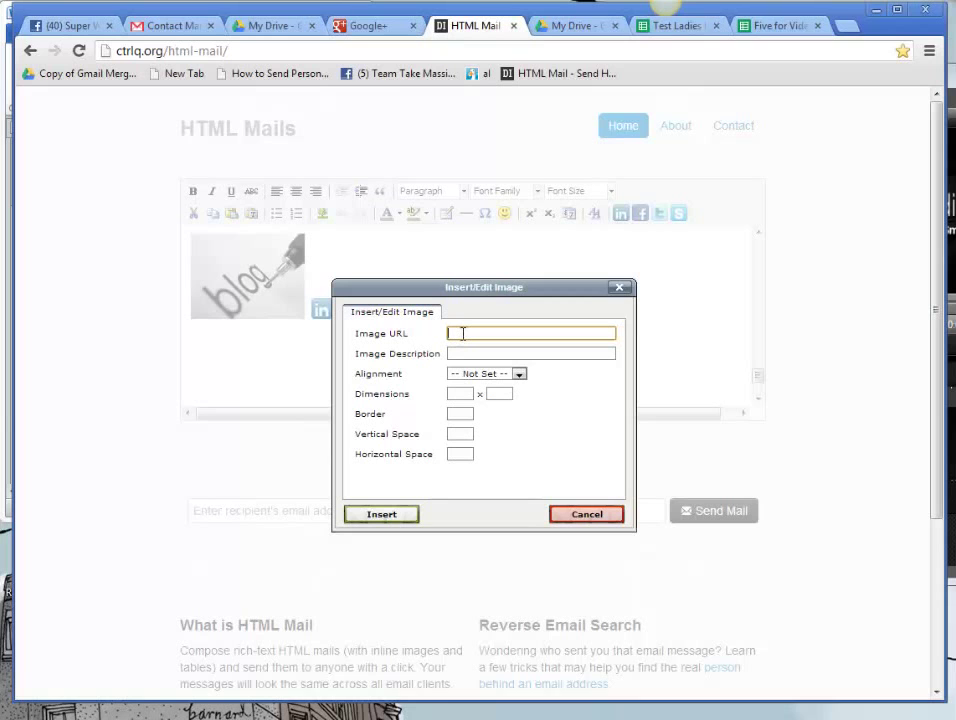
key("ctrl+v")
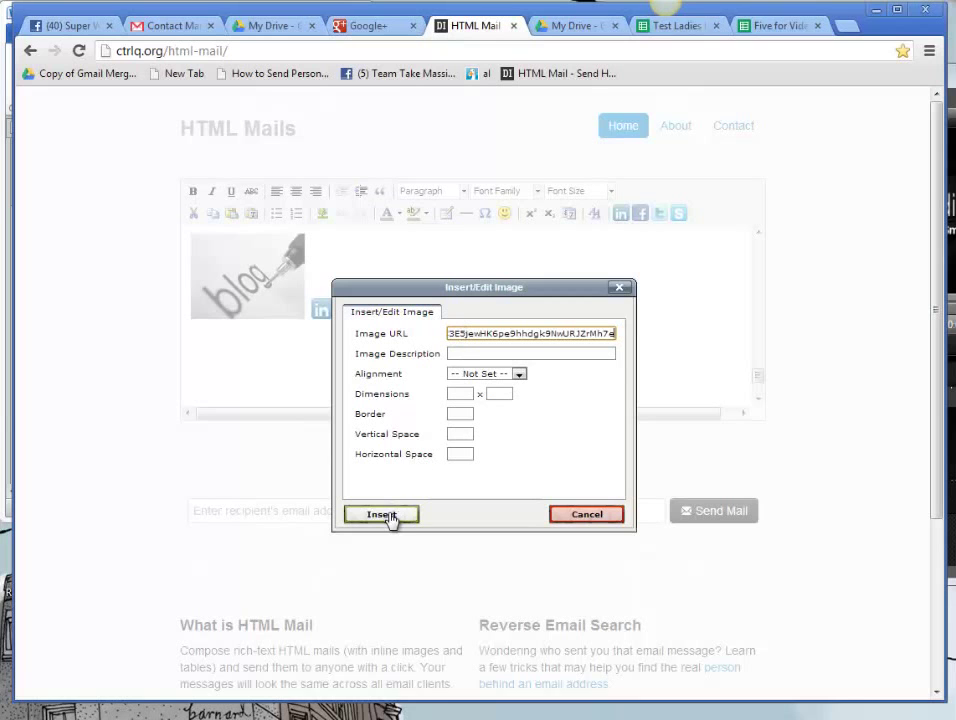
left_click(390, 518)
left_click(452, 346)
scroll(757, 380, "down", 1)
left_click_drag(534, 341, 358, 235)
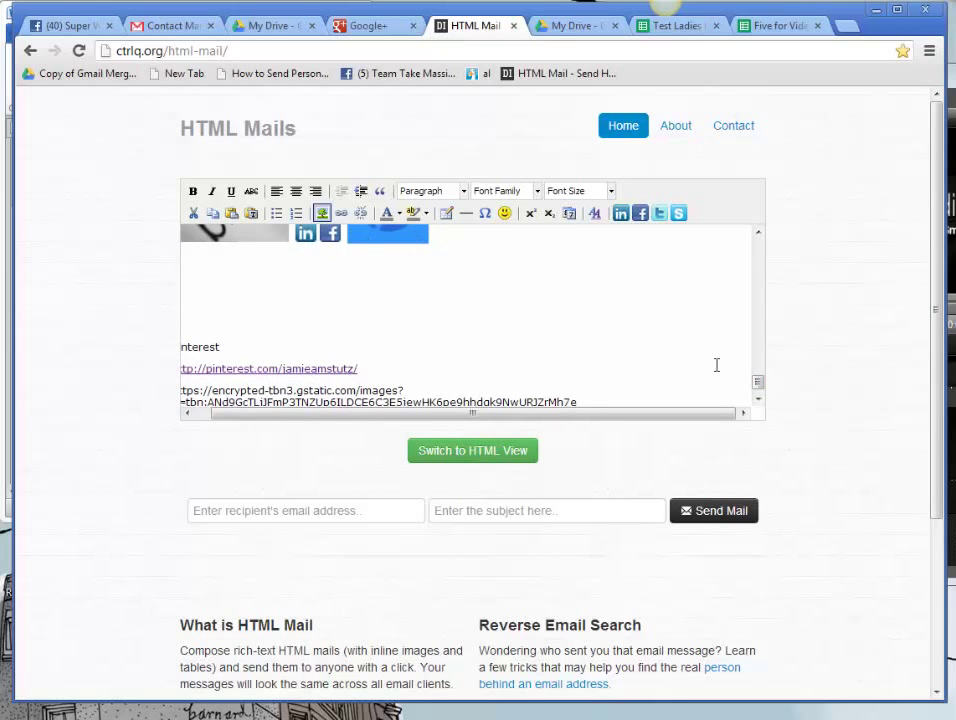
left_click_drag(760, 392, 760, 384)
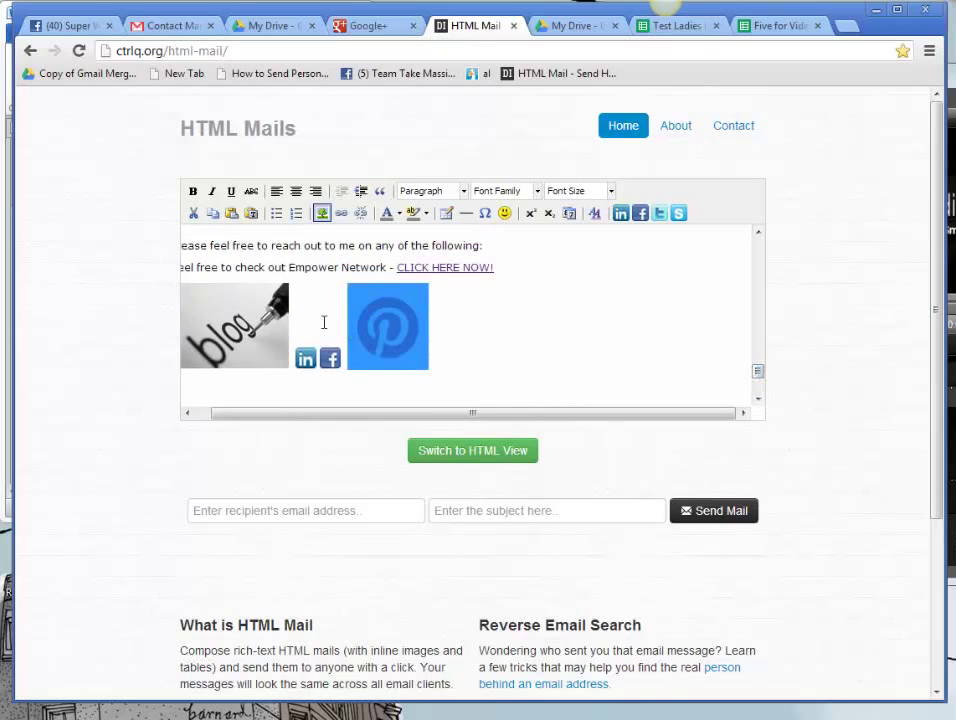
left_click_drag(352, 281, 287, 280)
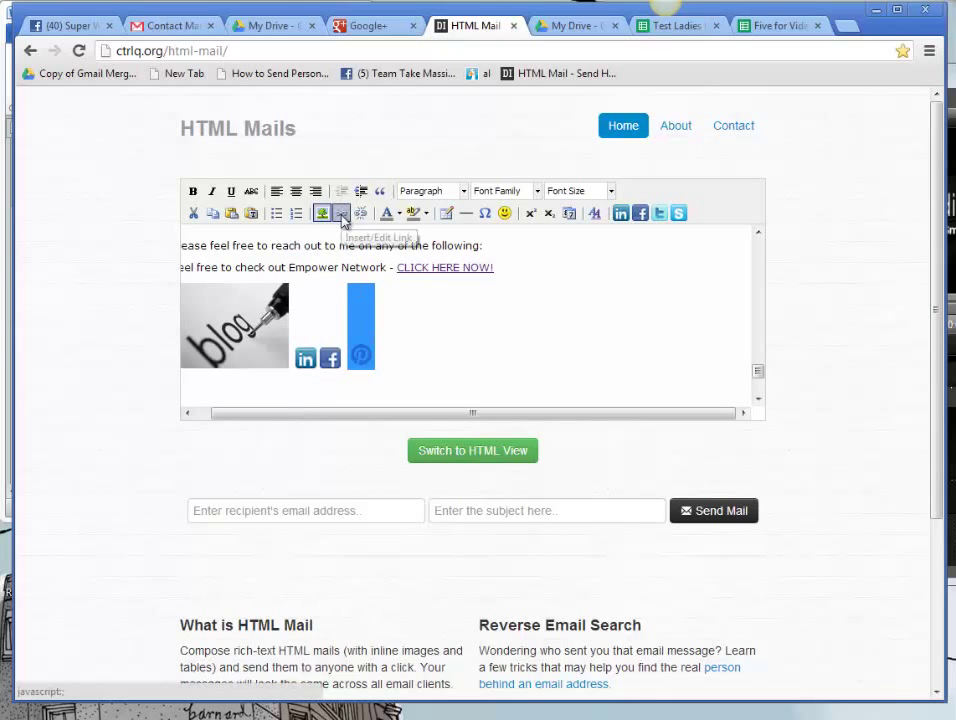
Step: Link the Pinterest icon to the Pinterest profile page and remove the stray pasted text
left_click_drag(757, 378, 757, 389)
left_click_drag(370, 351, 162, 354)
key("ctrl+c")
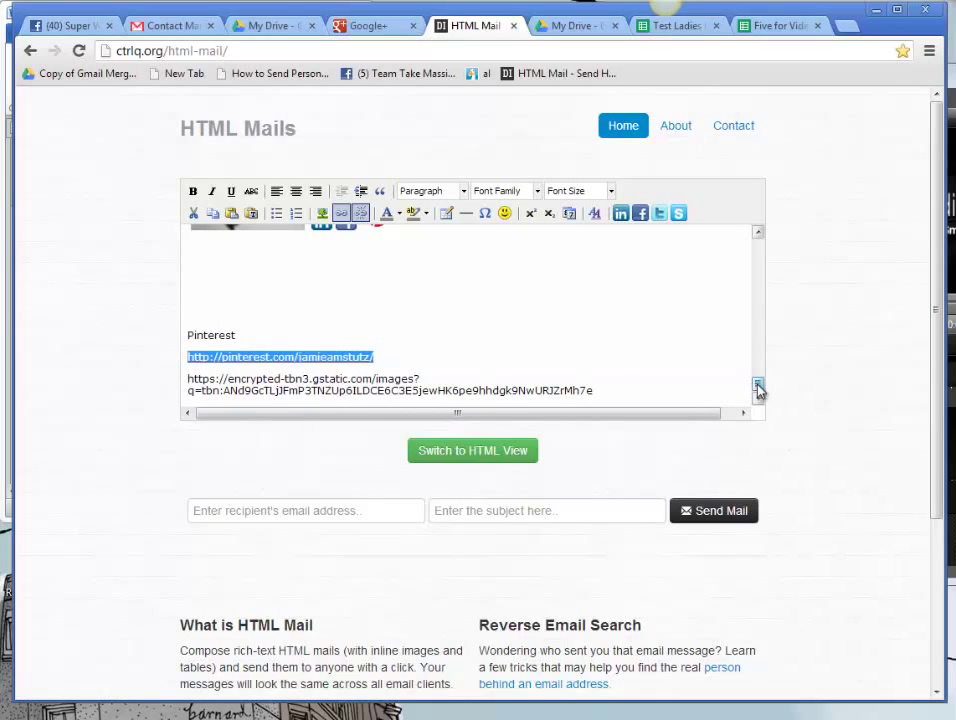
left_click_drag(757, 386, 758, 382)
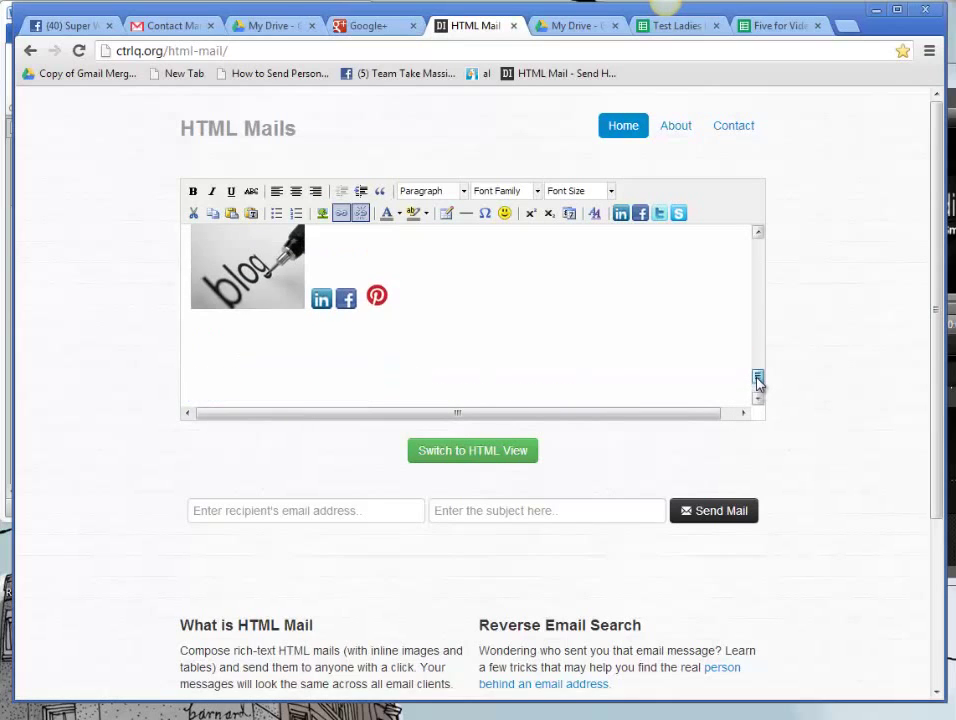
left_click(377, 295)
left_click(322, 213)
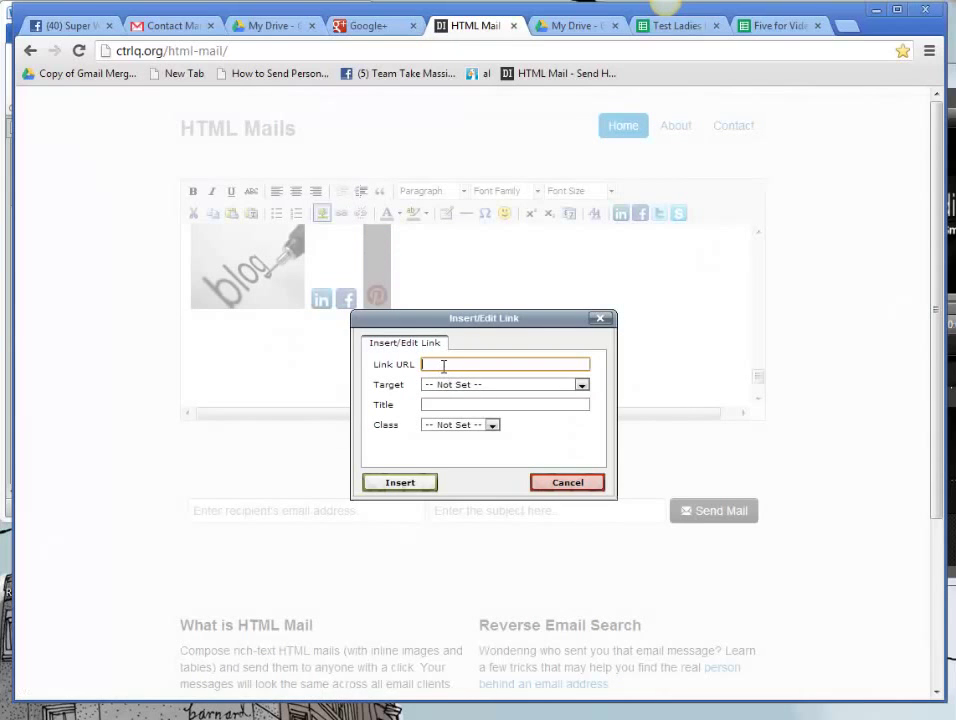
key("ctrl+v")
left_click(386, 484)
left_click(204, 395)
key("ctrl+v")
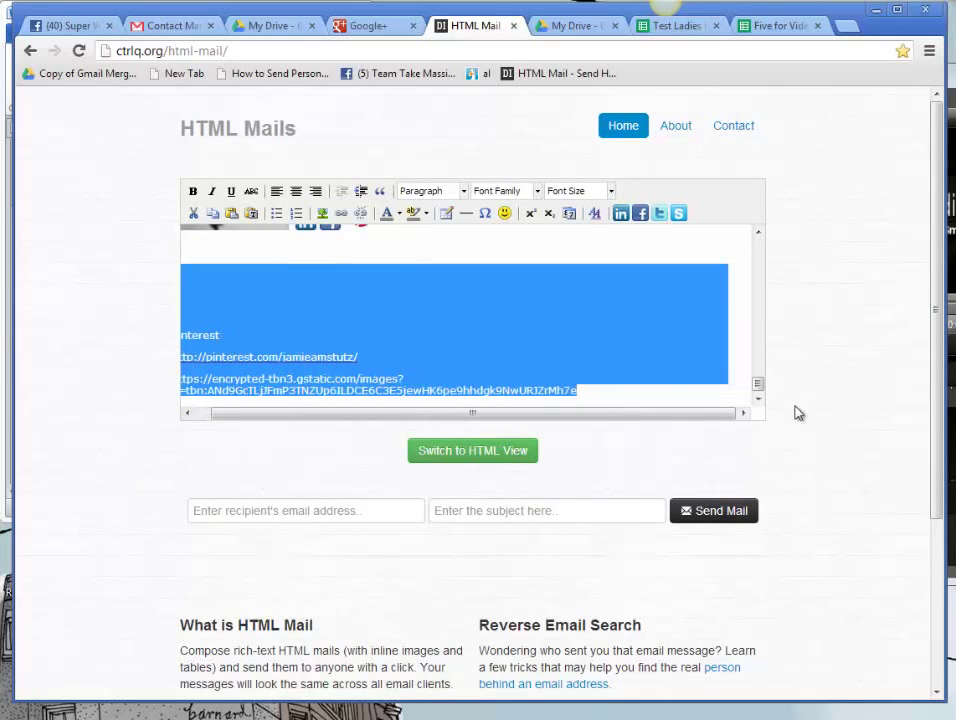
key("Delete")
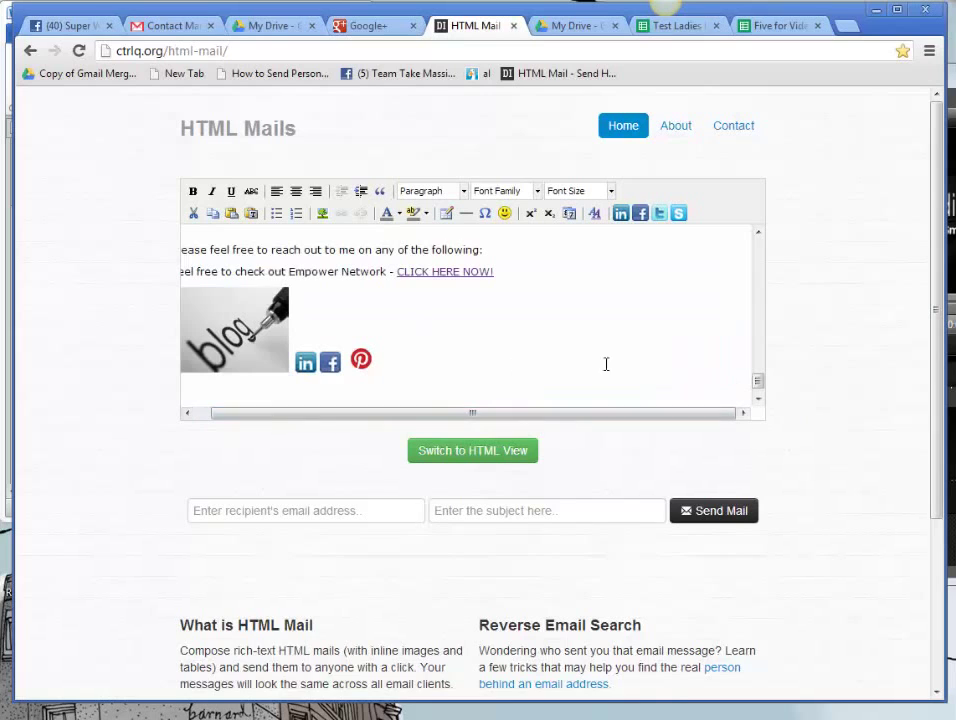
scroll(762, 388, "up", 2)
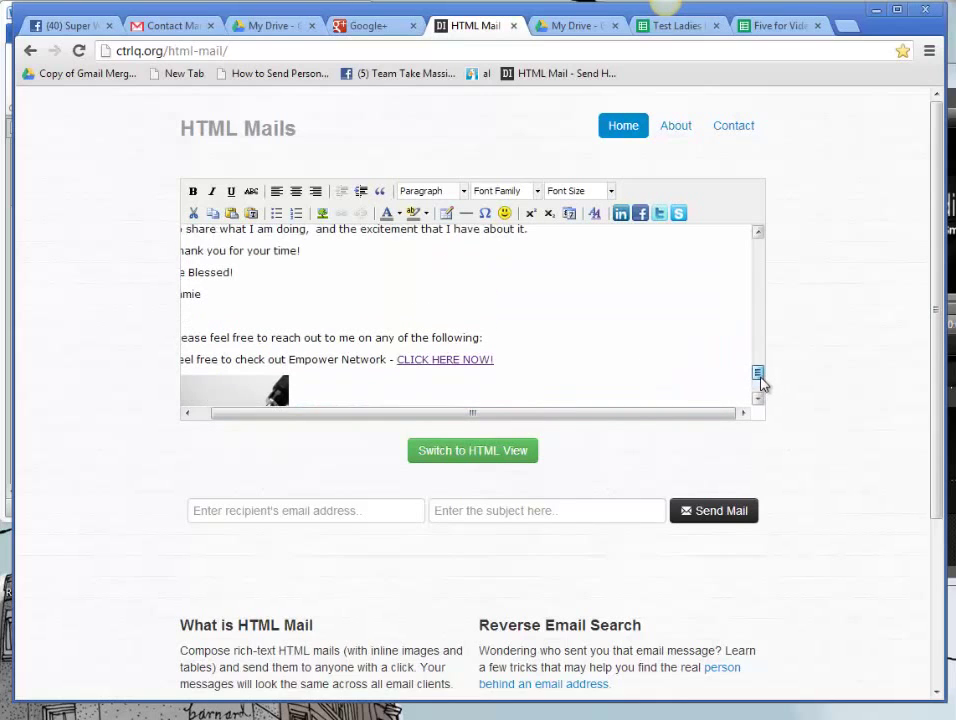
Step: Make the signature name at the letter's end italic Book Antiqua at 14 pt
left_click_drag(452, 412, 437, 411)
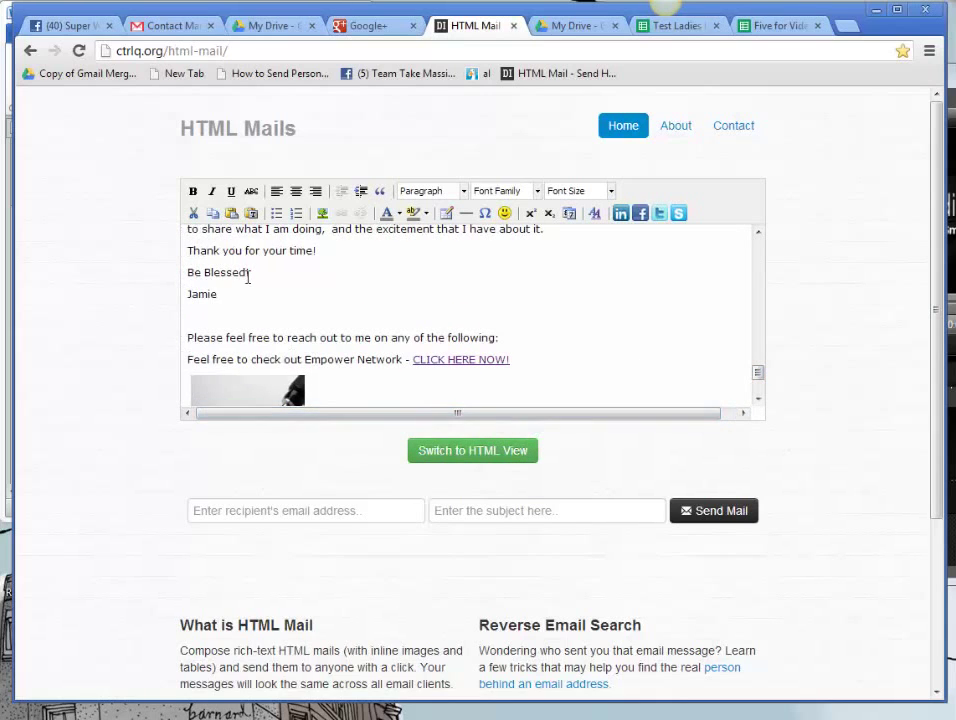
left_click_drag(222, 294, 122, 303)
left_click(212, 190)
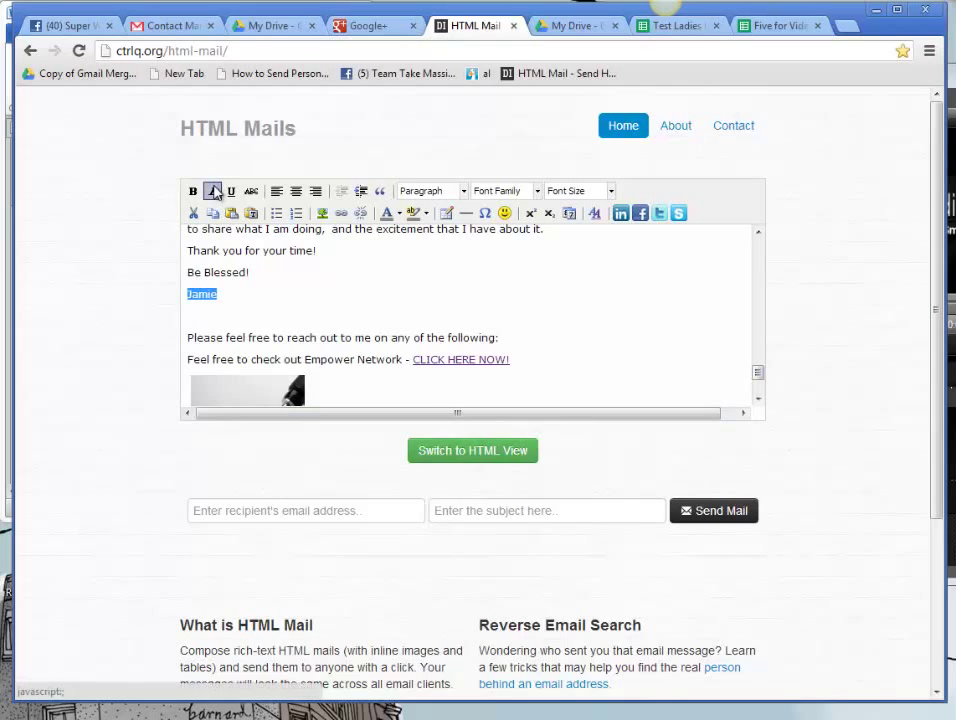
left_click(538, 190)
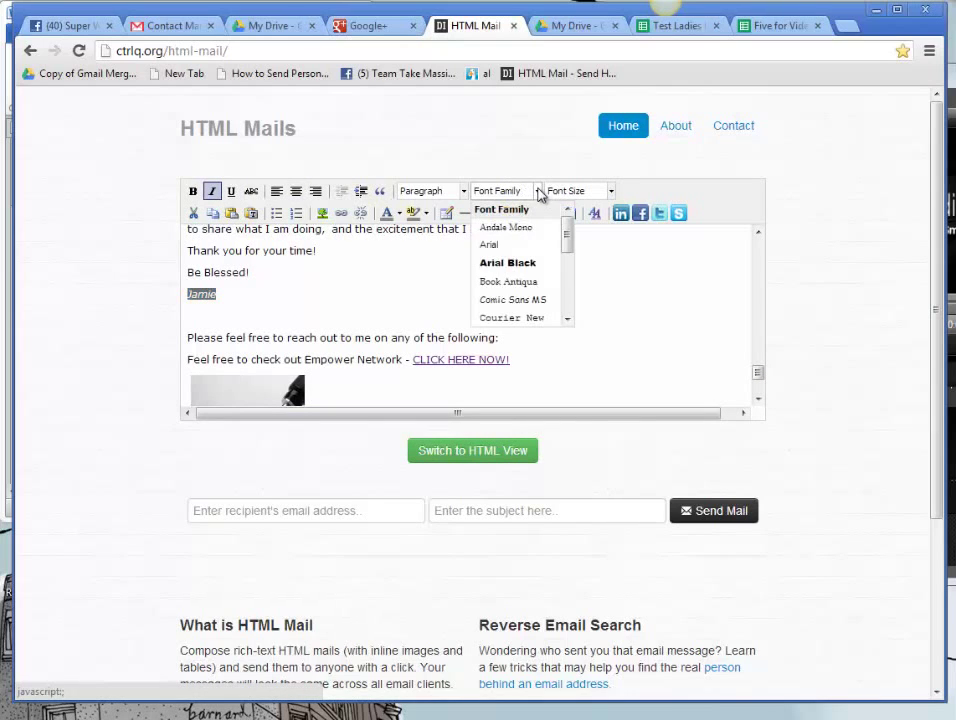
left_click(515, 281)
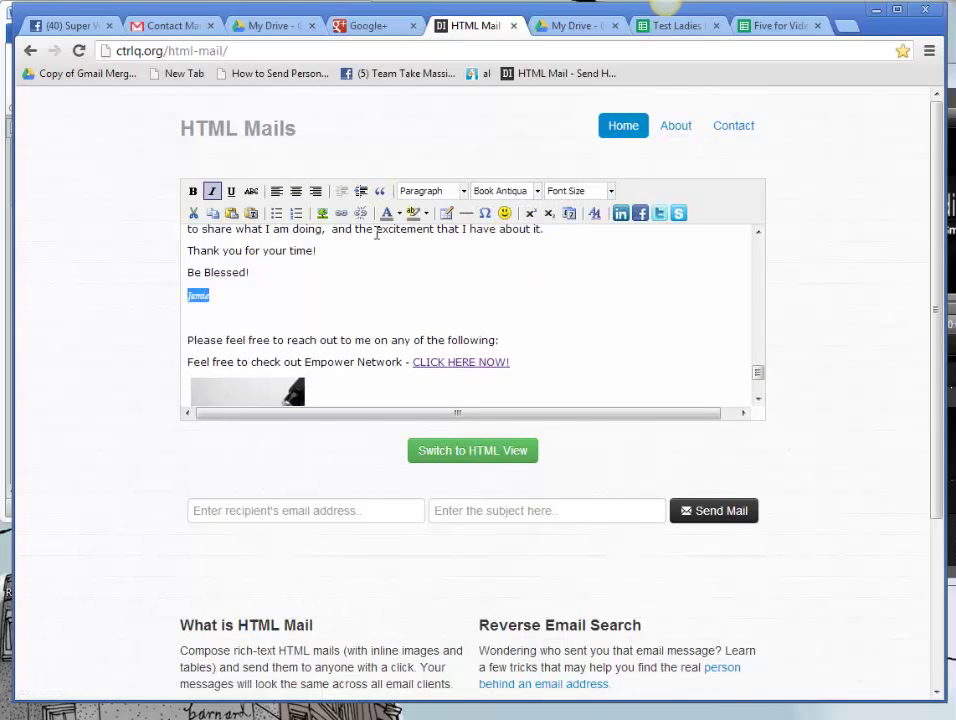
left_click(611, 191)
left_click(622, 282)
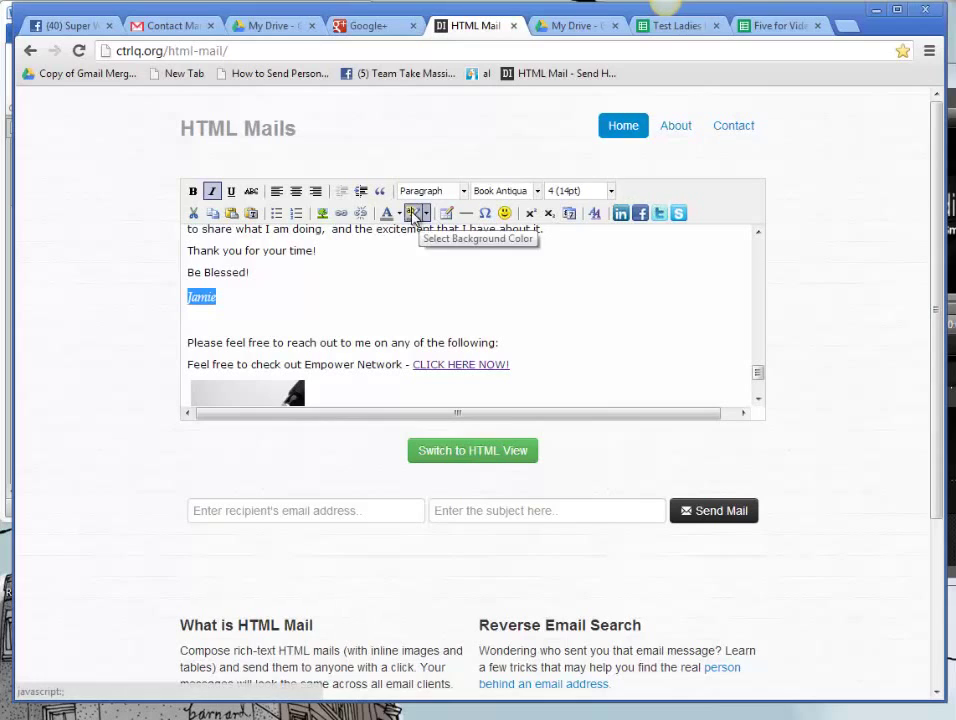
Step: Colour the formatted signature name dark red
left_click(398, 213)
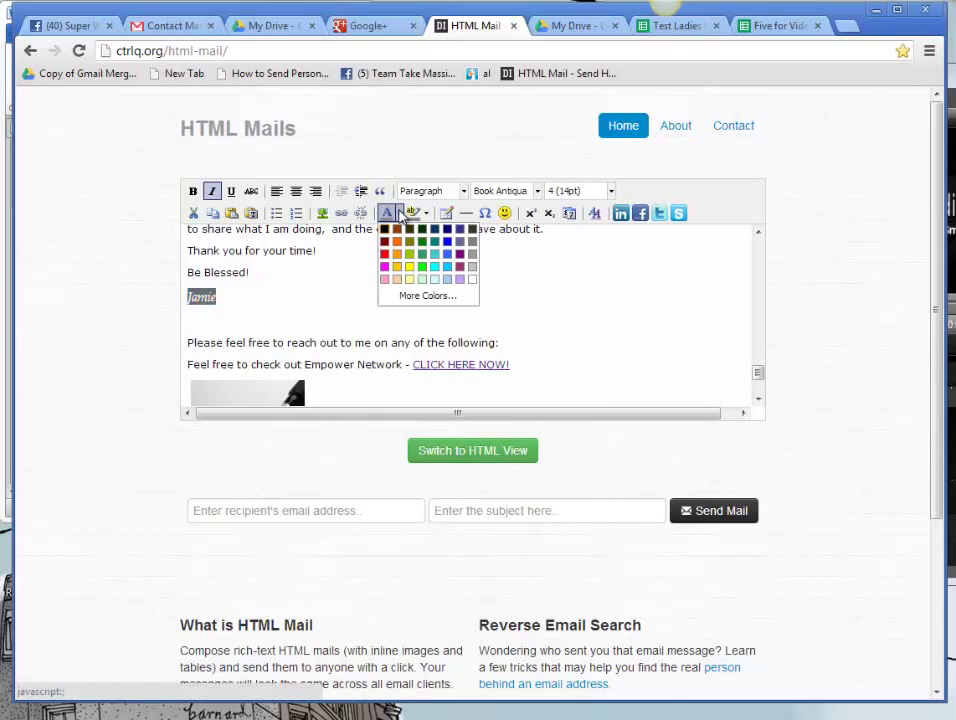
left_click(462, 267)
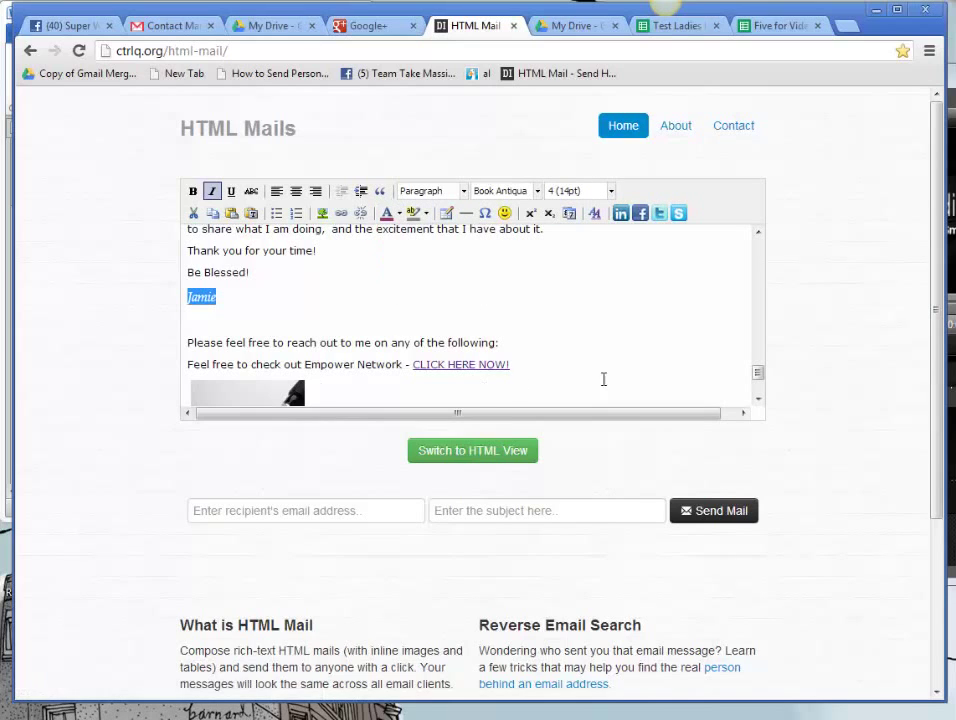
left_click(618, 288)
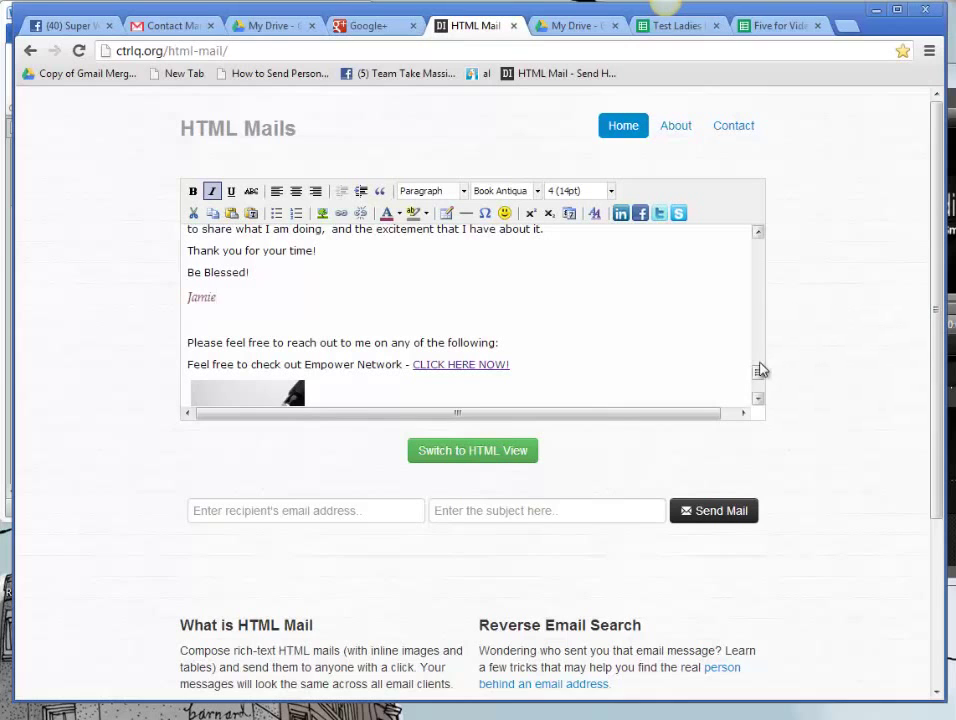
left_click_drag(760, 378, 762, 243)
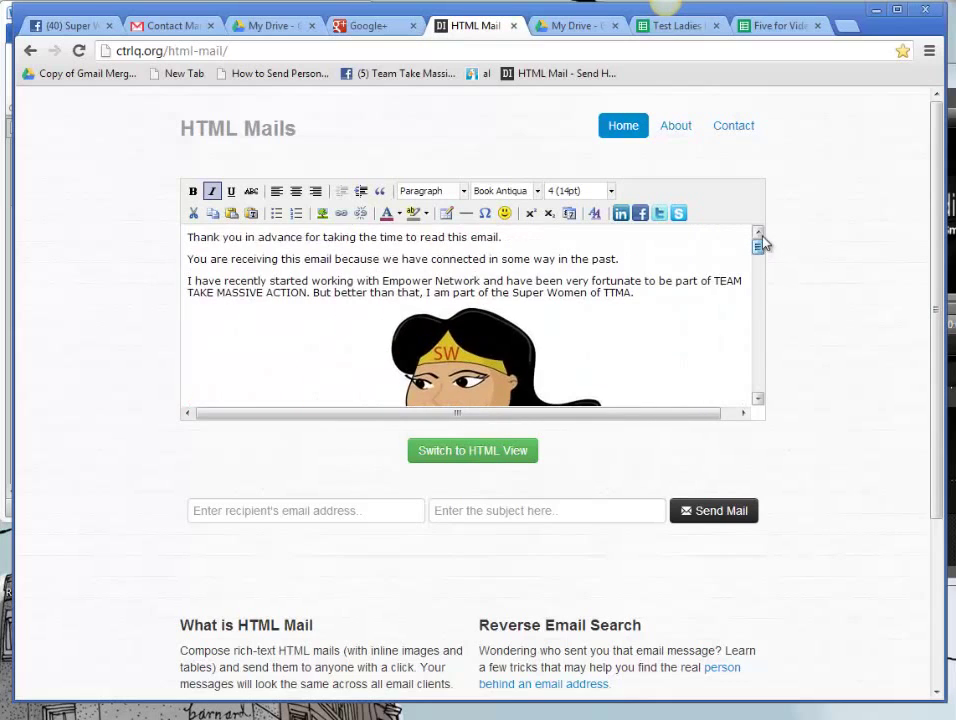
Step: Switch the email to HTML view and select the entire HTML source
left_click(474, 452)
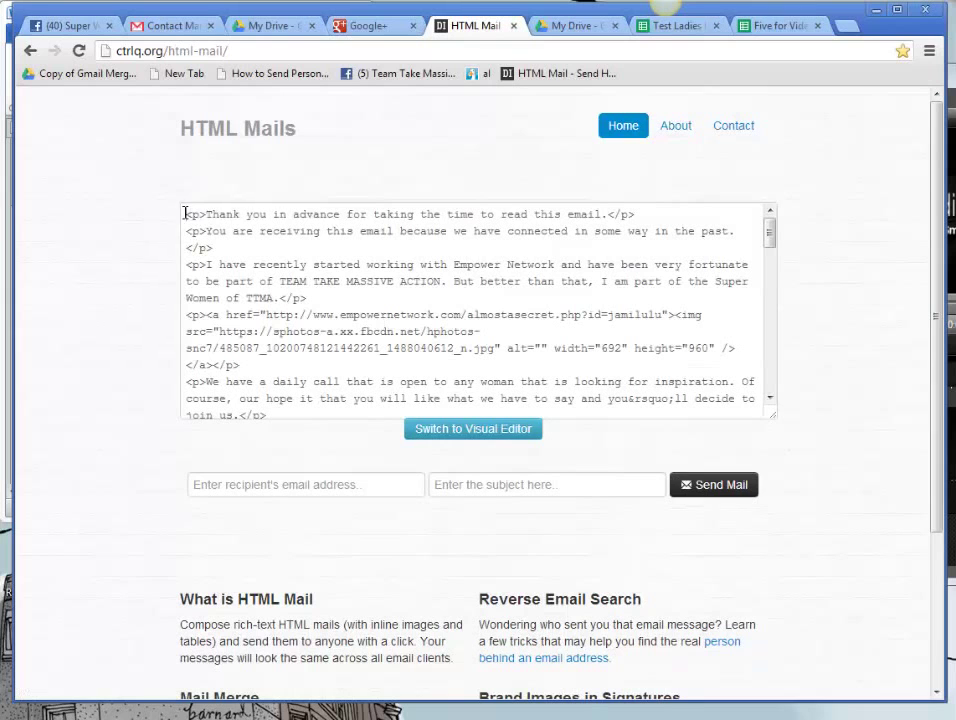
left_click_drag(188, 214, 452, 507)
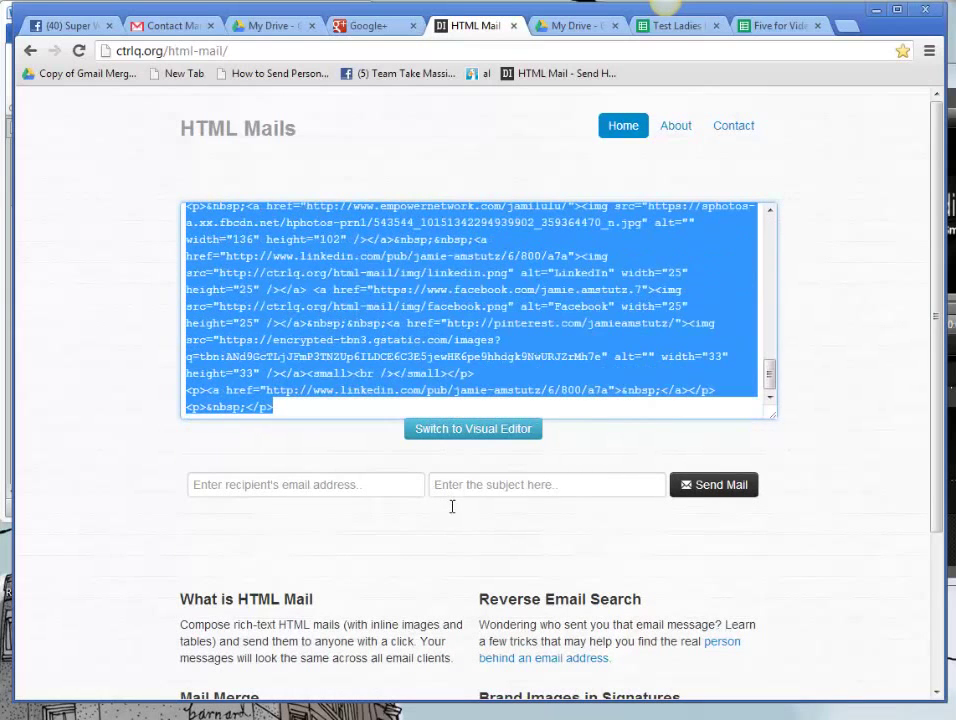
left_click(430, 262)
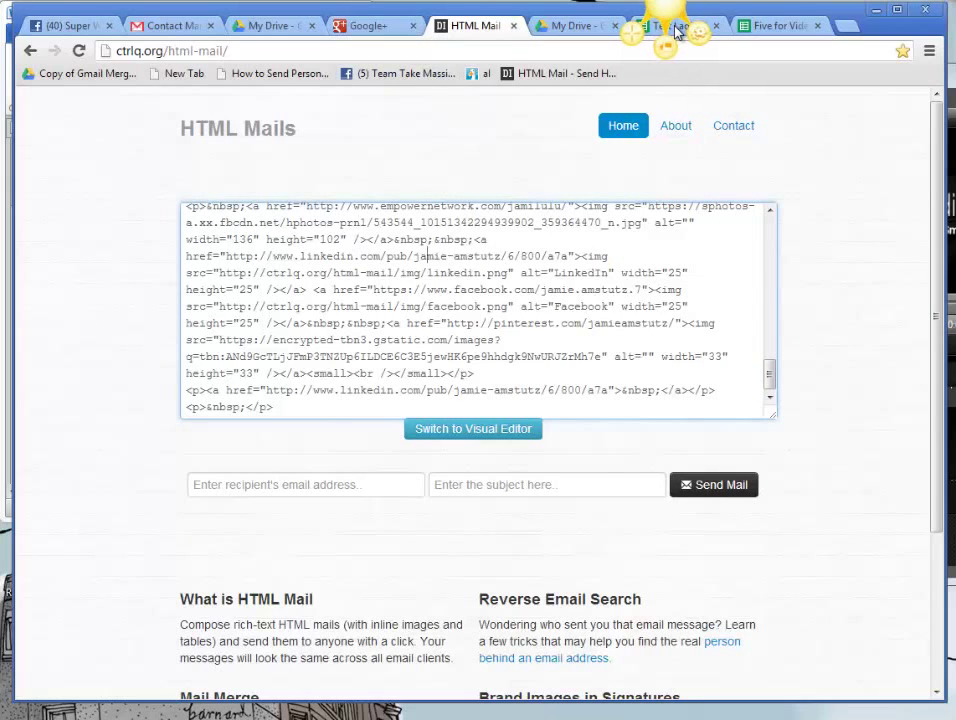
Step: Paste the email's HTML into the Message Body cell of the Five for Video sheet
left_click(760, 26)
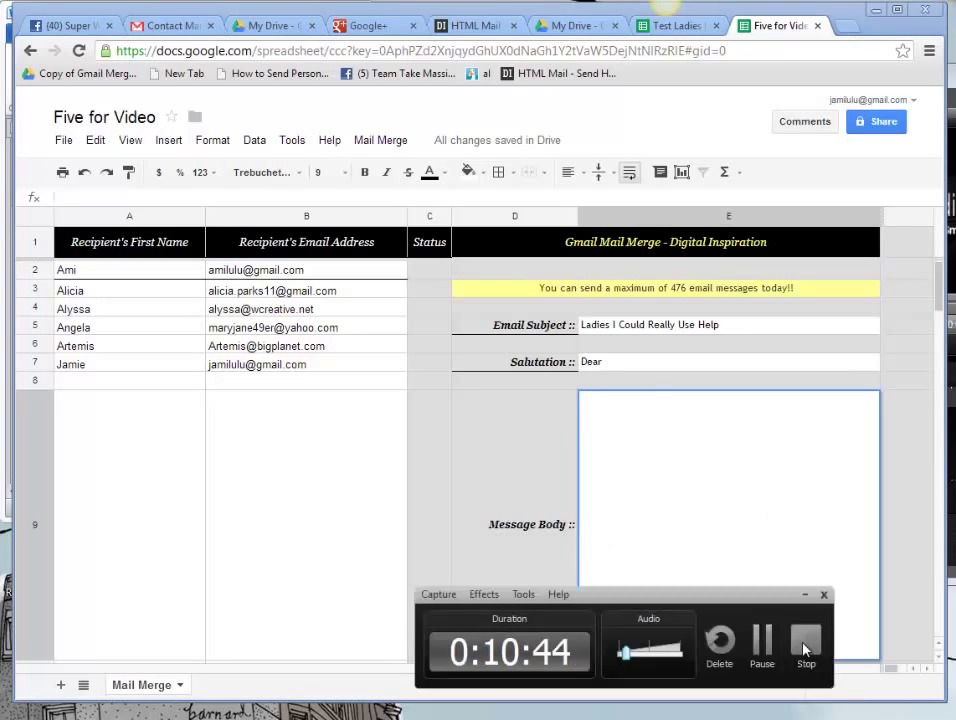
left_click(878, 658)
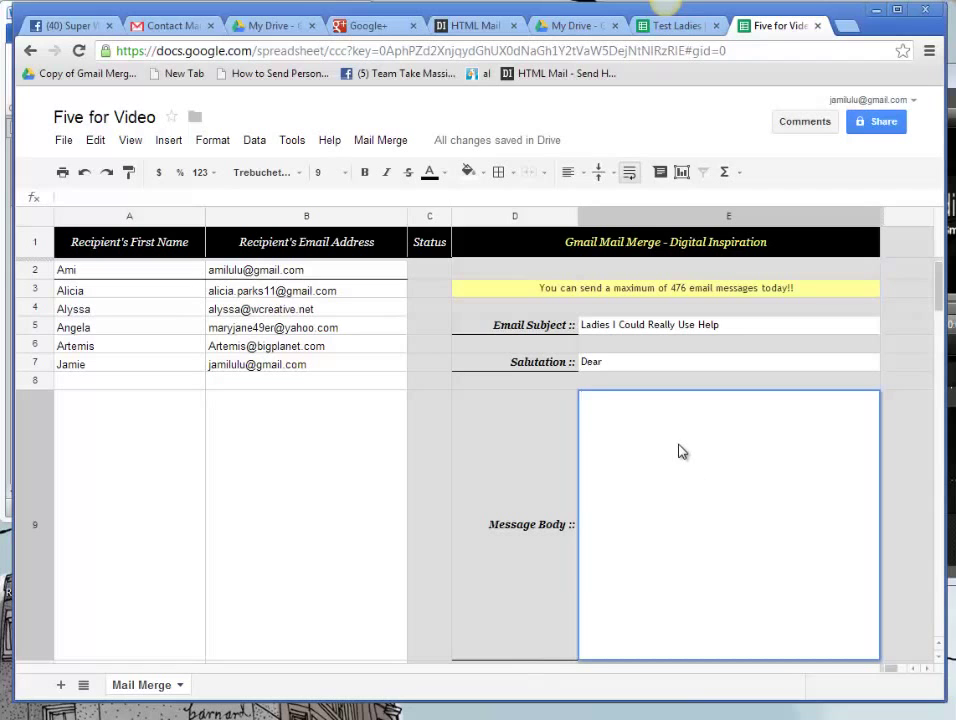
key("ctrl+v")
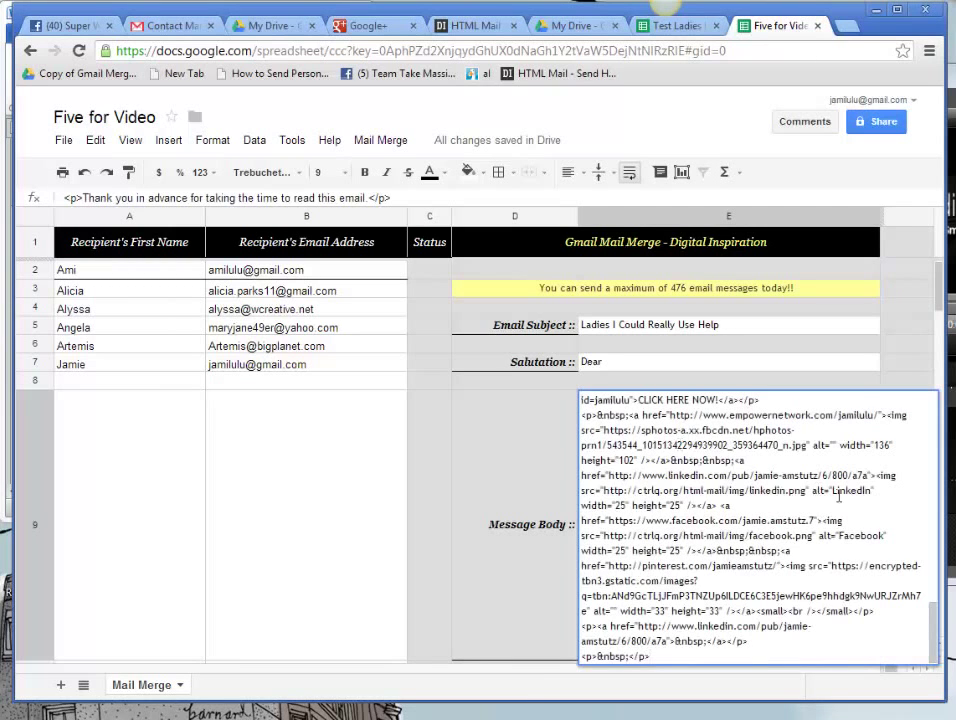
scroll(904, 529, "up", 10)
scroll(925, 393, "down", 10)
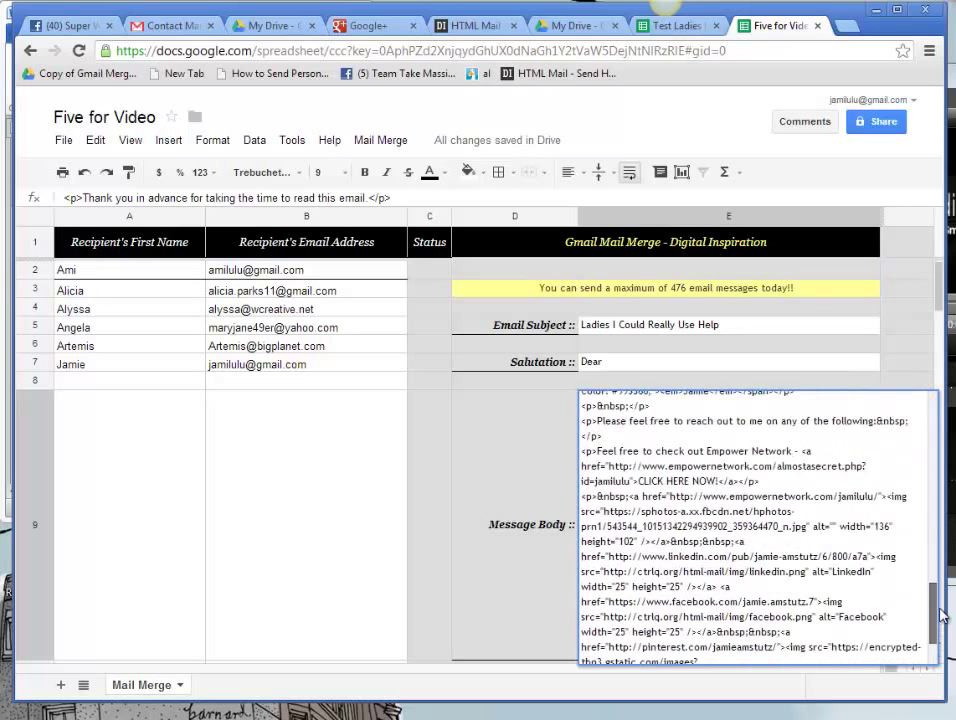
scroll(938, 290, "down", 5)
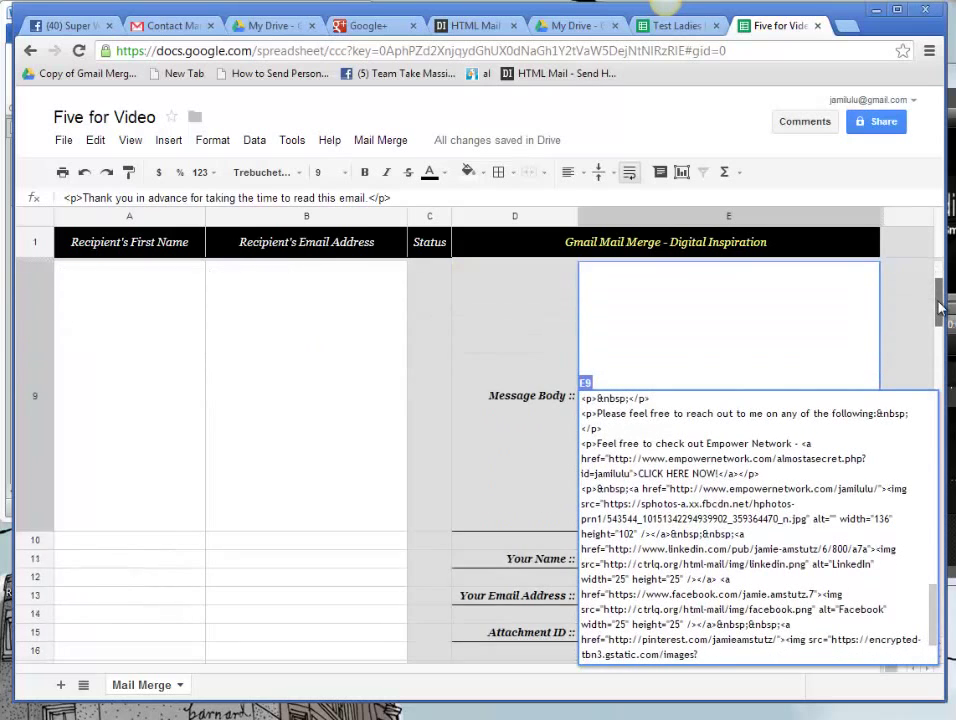
scroll(938, 265, "up", 5)
key("Return")
Step: Enter the sender's full name in the Your Name field
left_click(647, 290)
type("jAMI")
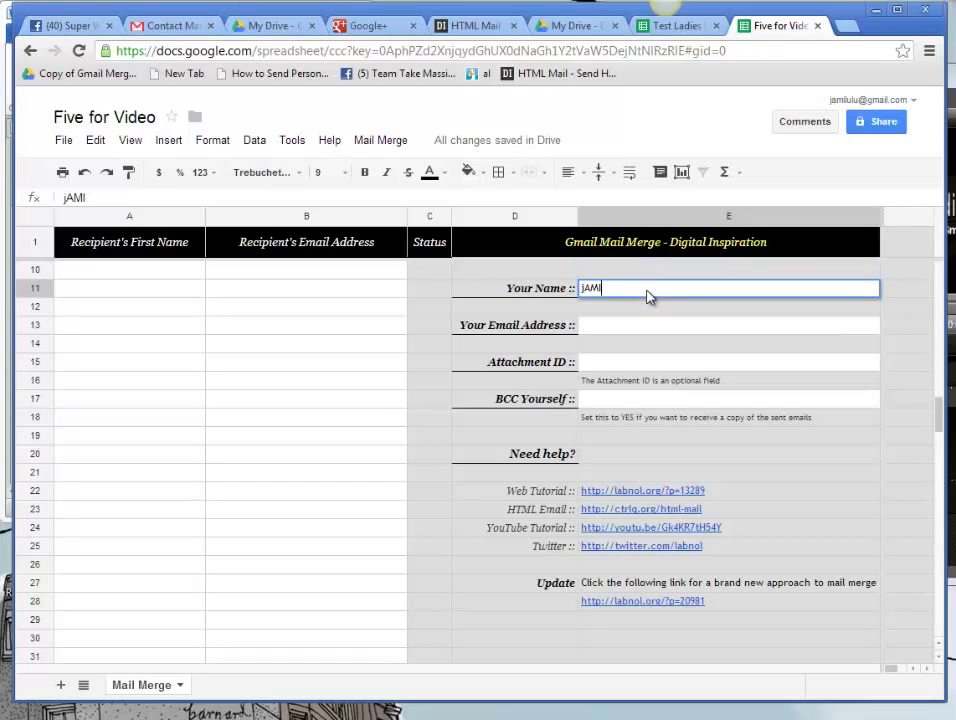
key("BackSpace")
key("BackSpace")
key("BackSpace")
key("BackSpace")
type("Jame ams")
key("BackSpace")
key("BackSpace")
key("BackSpace")
type("Amstut")
key("BackSpace")
key("BackSpace")
type("tutz")
key("Tab")
Step: Fill in the sender's e-mail address in the Your Email Address field
key("Return")
key("Down")
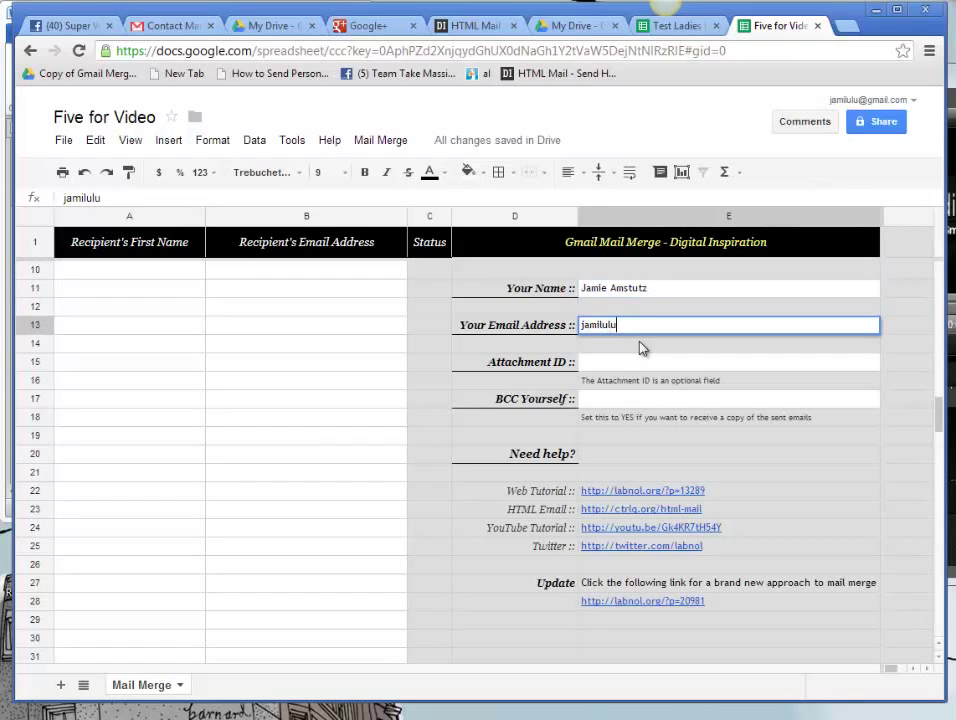
key("Tab")
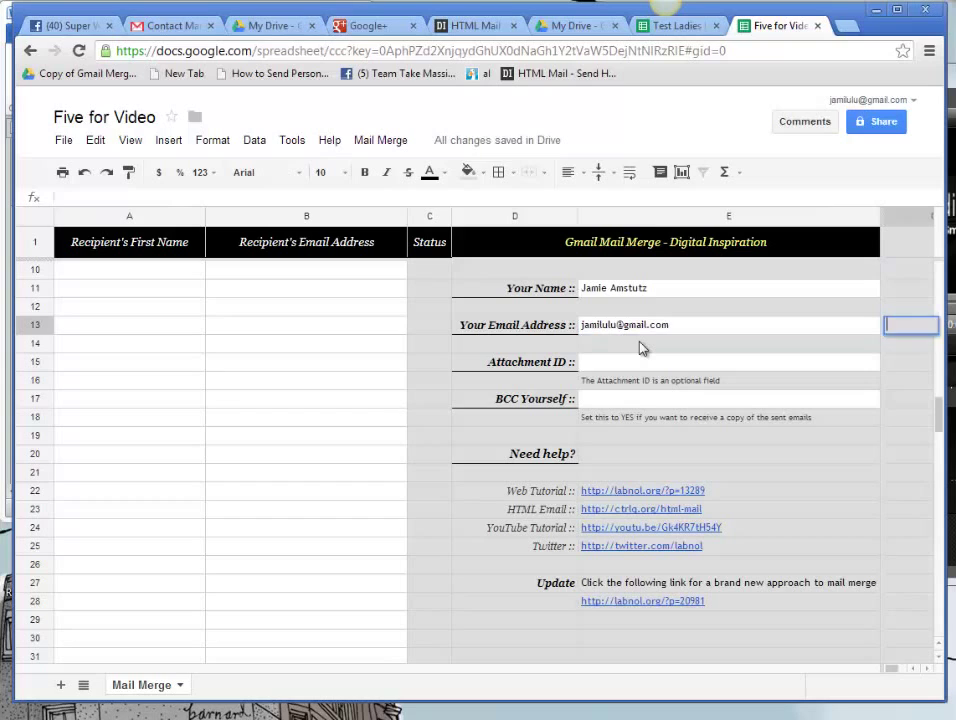
Step: Set BCC Yourself to NO
key("Return")
key("Down")
key("Return")
key("Return")
key("Return")
key("Return")
type("NO")
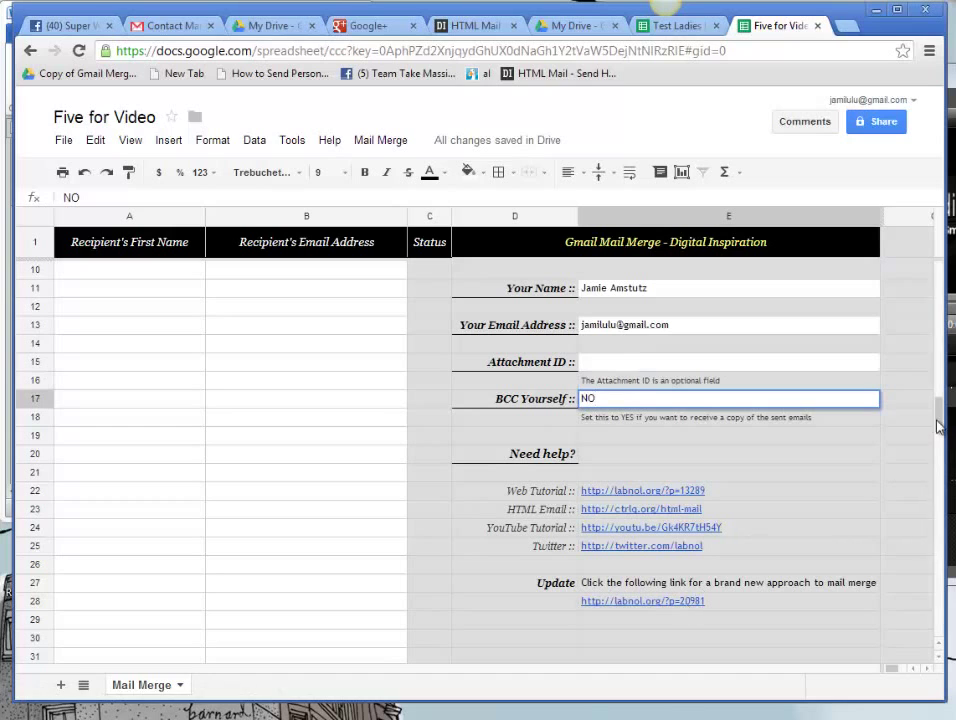
left_click_drag(940, 410, 951, 380)
key("Return")
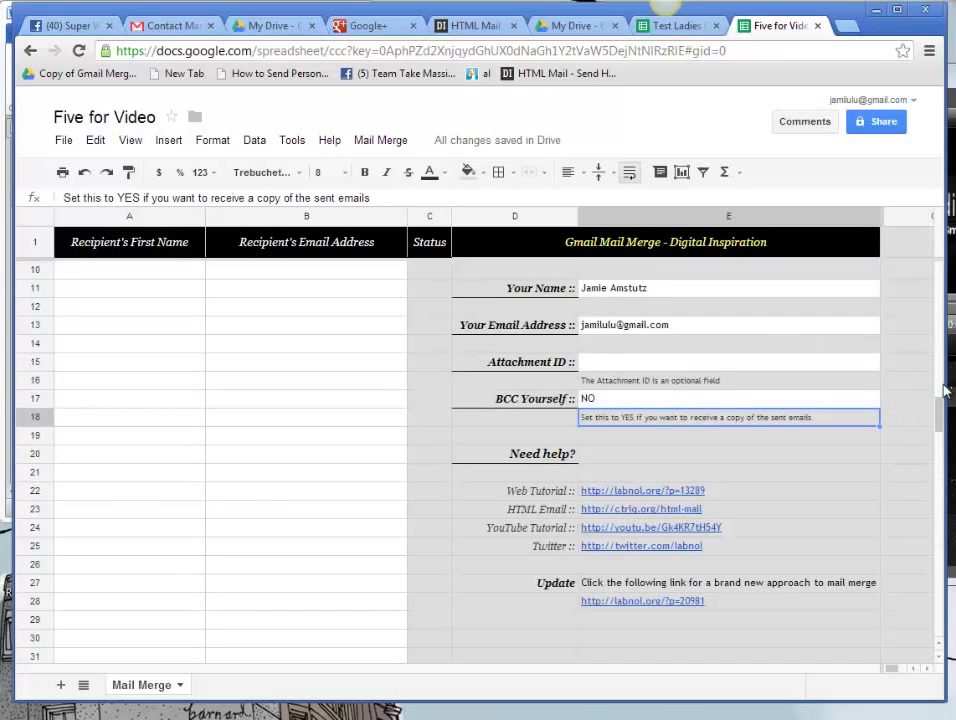
left_click_drag(940, 415, 940, 213)
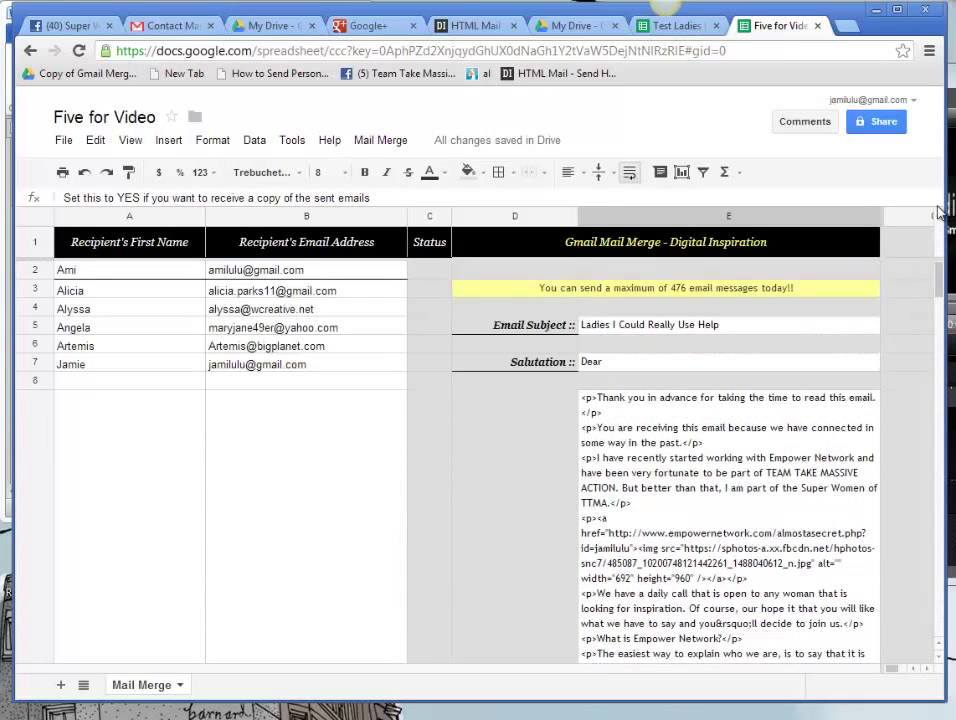
Step: Run 'Step 3: Start Mail Merge' from the Mail Merge menu
left_click(379, 142)
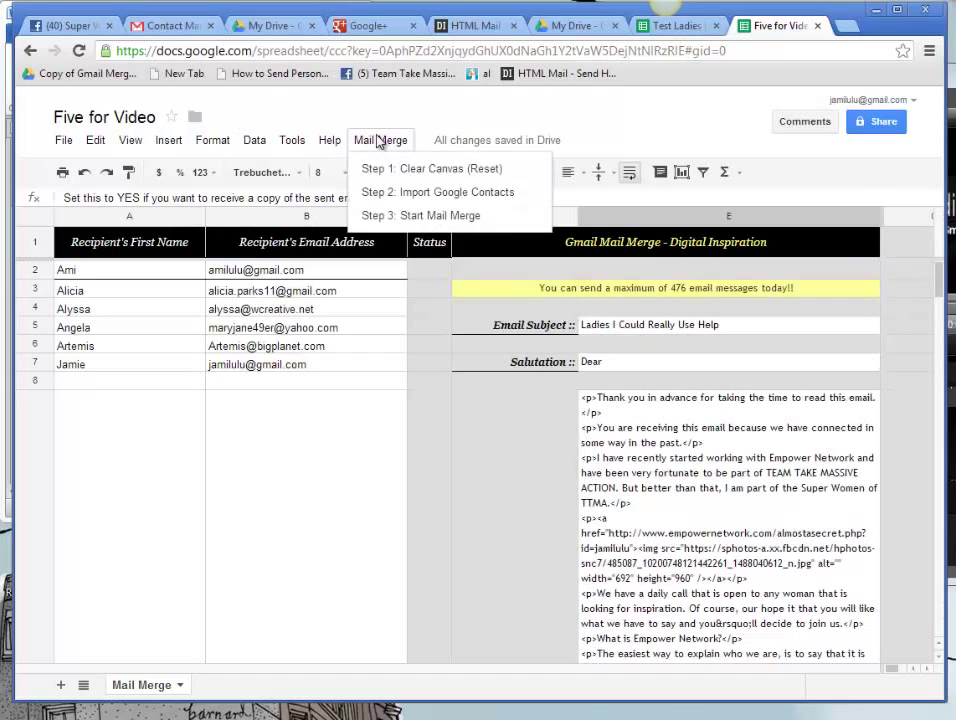
left_click(410, 217)
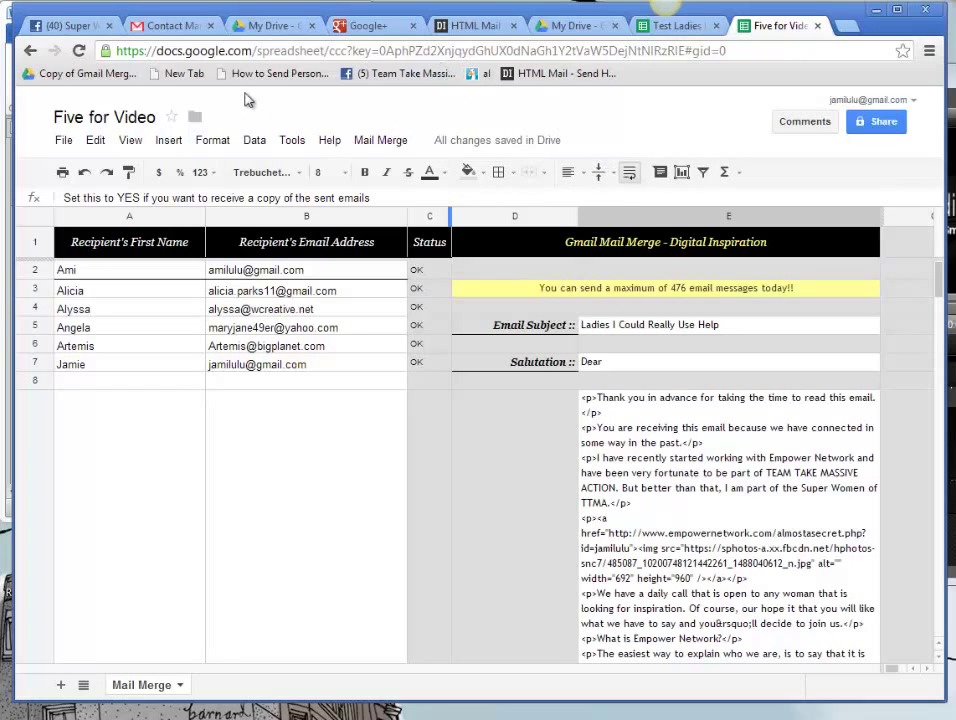
Step: Refresh the Gmail inbox and read the received 'Ladies I Could Really Use Help' email
left_click(187, 25)
left_click(70, 181)
left_click(78, 216)
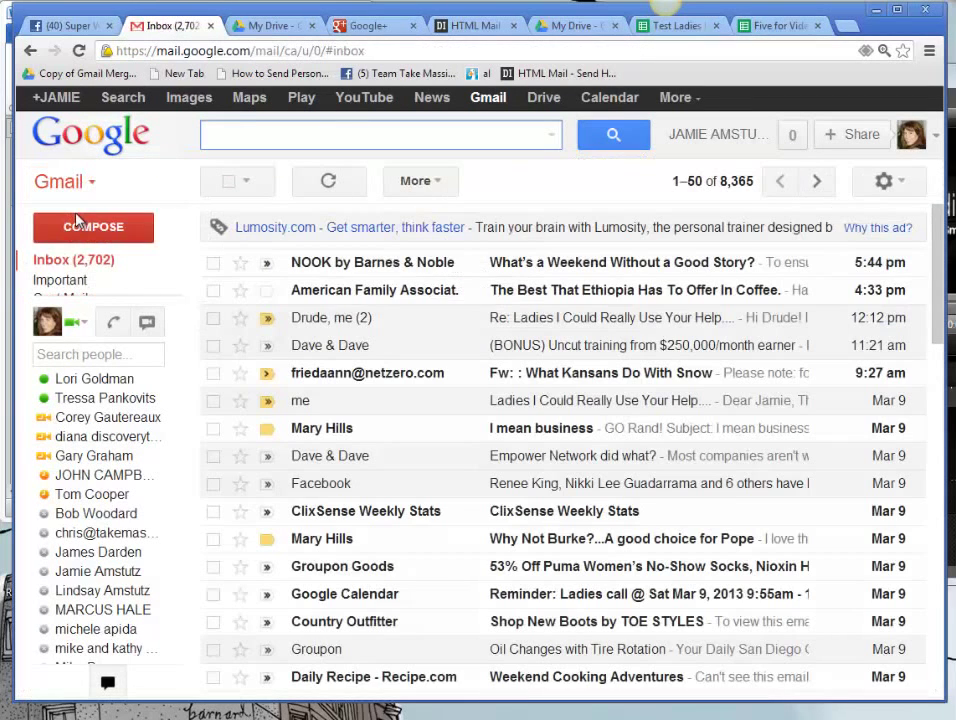
left_click(96, 262)
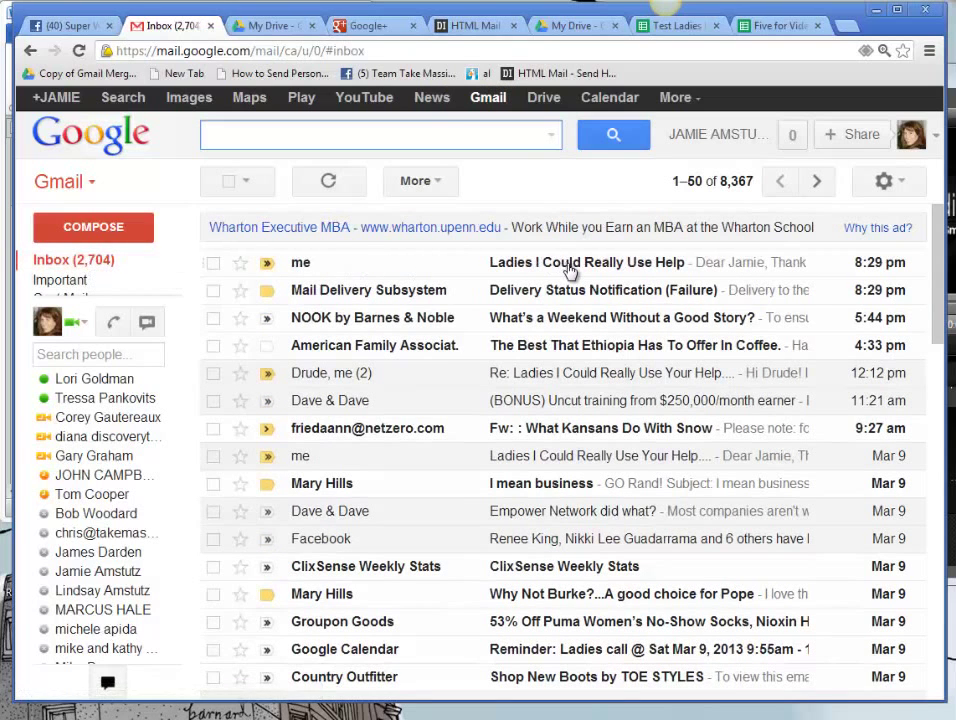
left_click(570, 268)
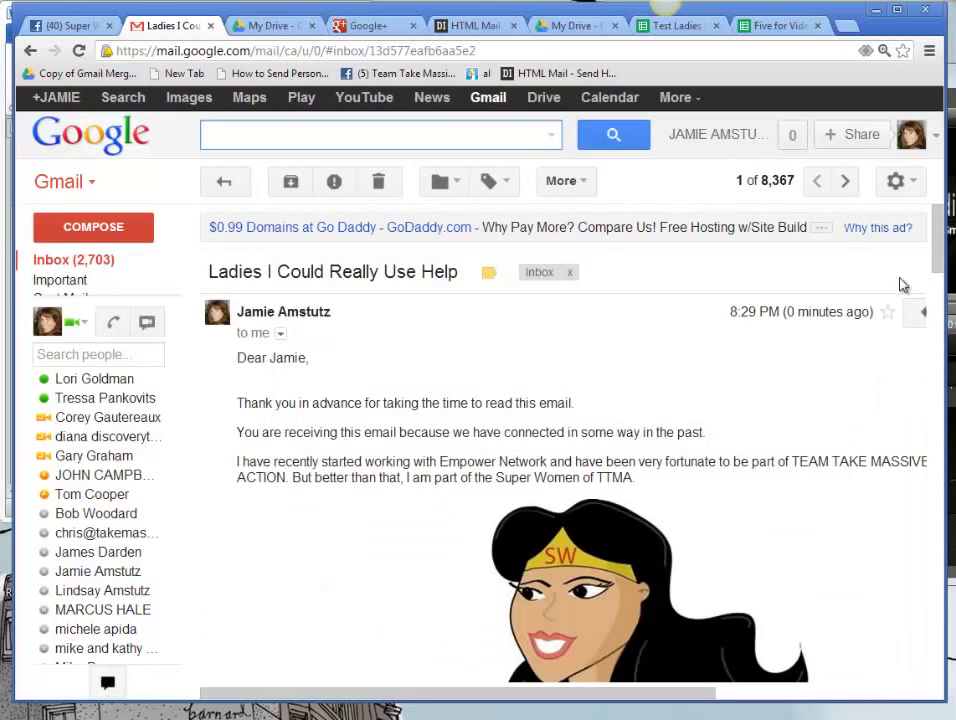
mouse_move(940, 230)
left_mouse_down()
mouse_move(950, 381)
mouse_move(946, 305)
mouse_move(939, 526)
left_mouse_up()
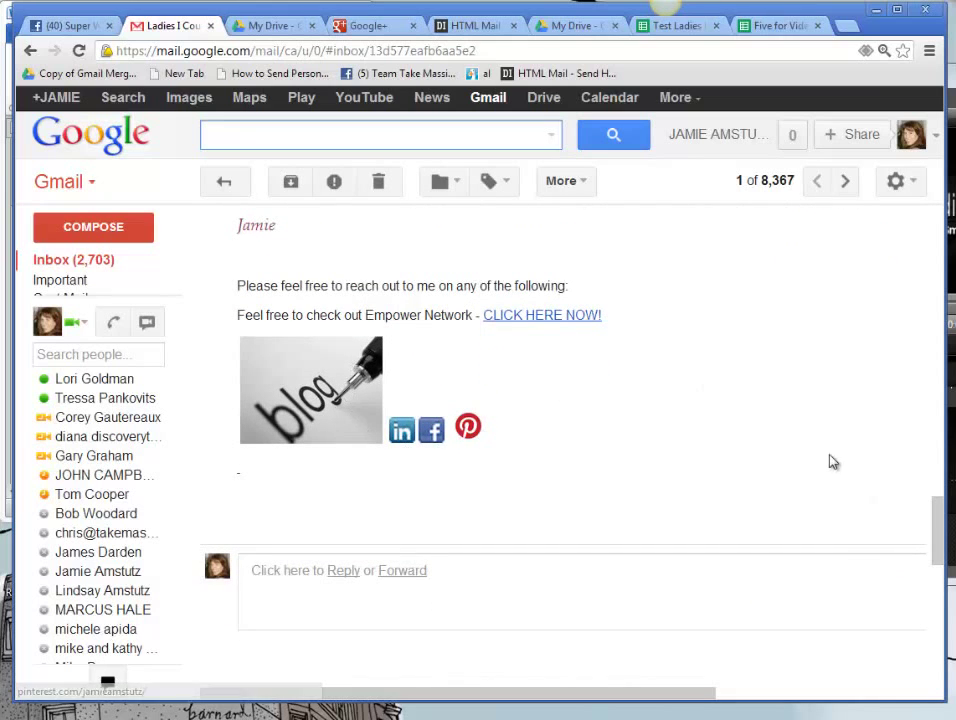
left_click_drag(941, 544, 938, 236)
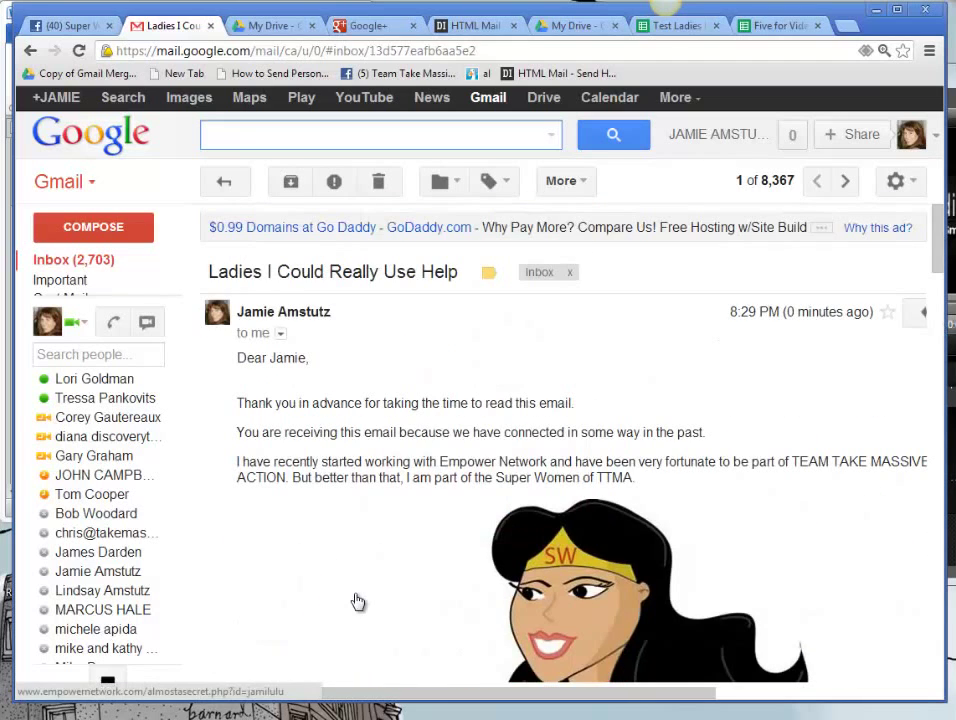